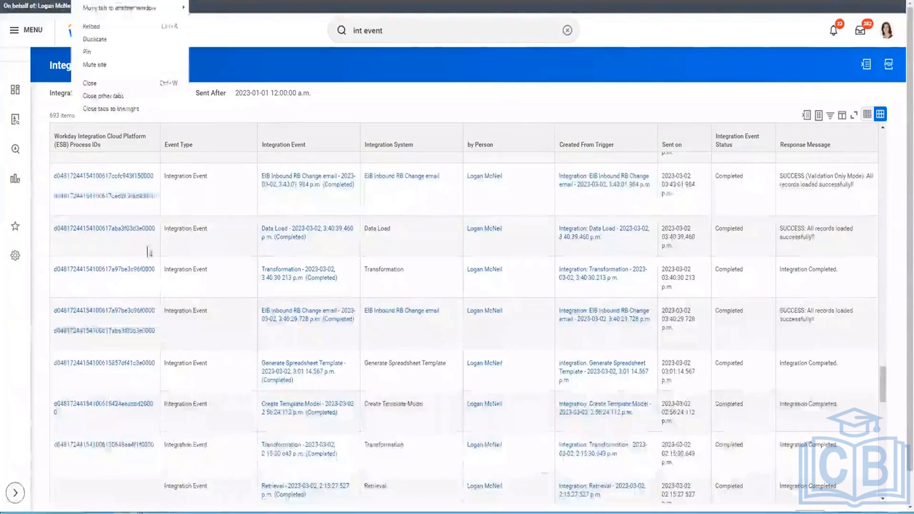
Dismiss the tab menu and replace the old search with 'All custom report'
click(120, 110)
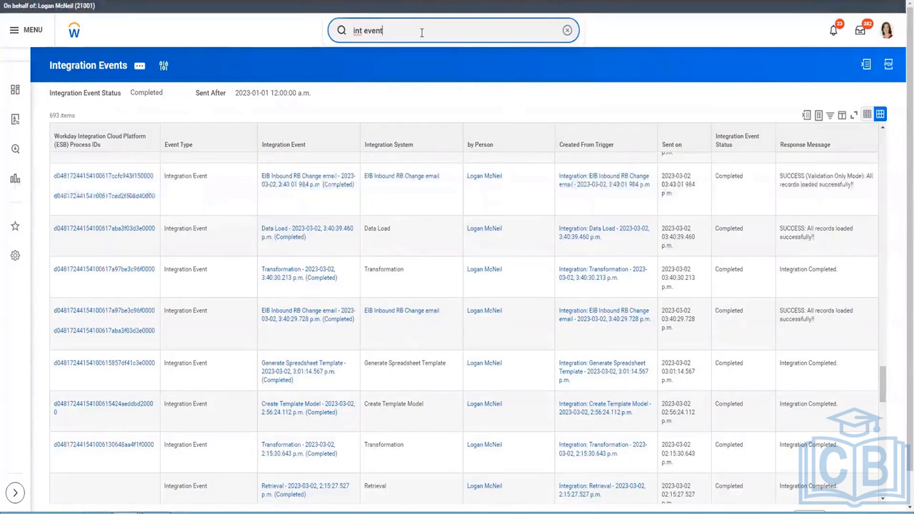
key(ctrl+shift+Left)
key(ctrl+shift+Left)
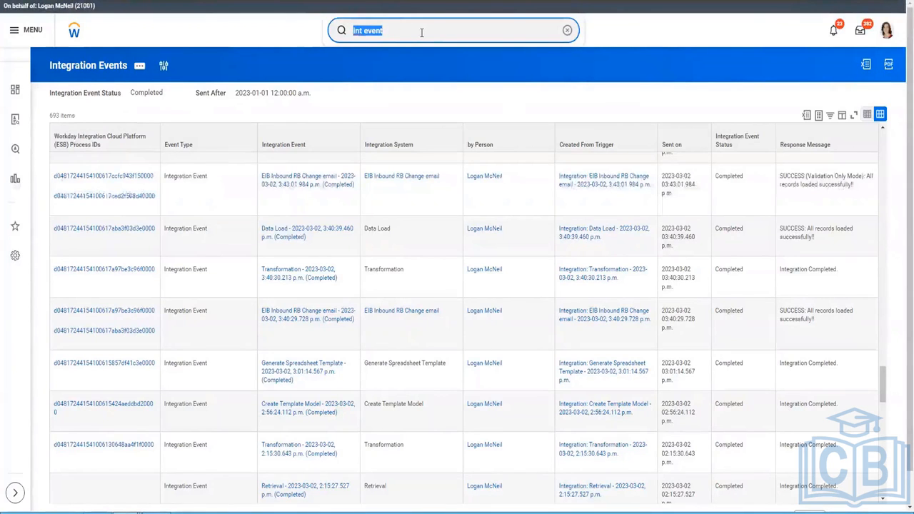
text(A)
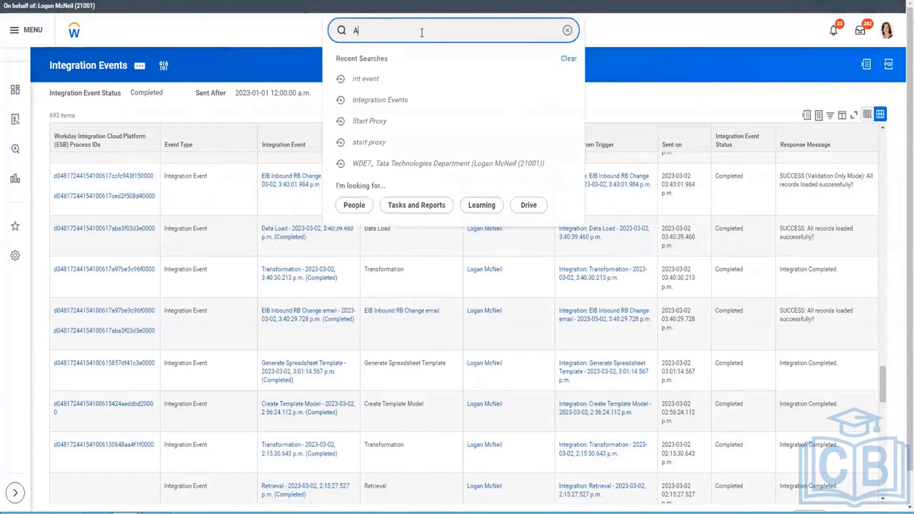
text(ll custom report)
Search 'All custom report', try 'RD: Census' across more categories, then rerun 'All custom report'
key(Return)
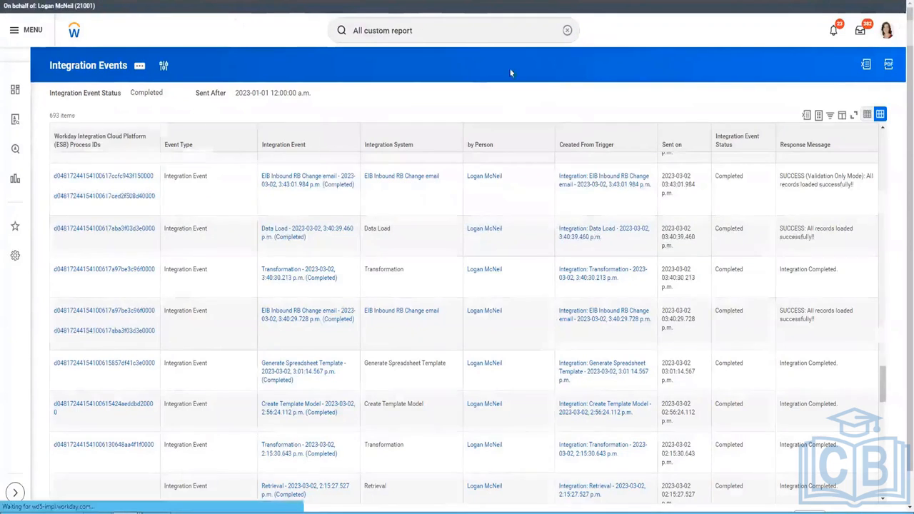
click(516, 34)
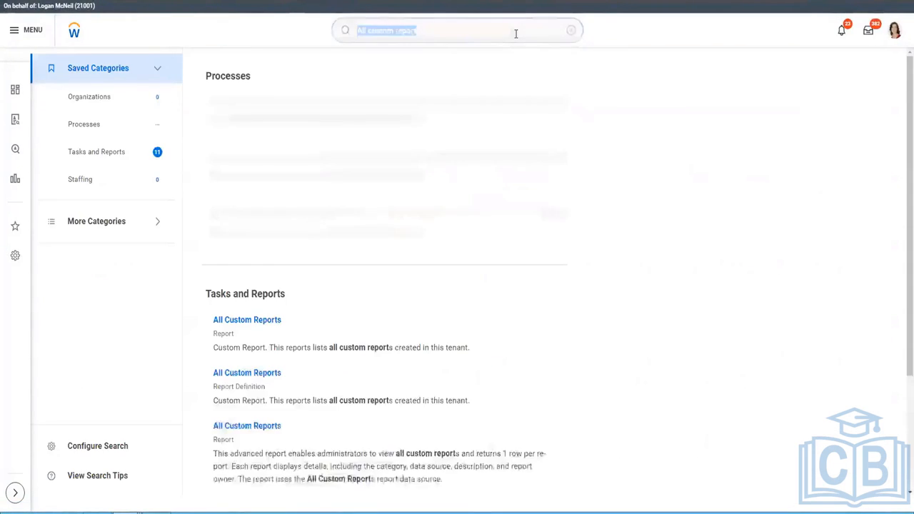
text(RD Census)
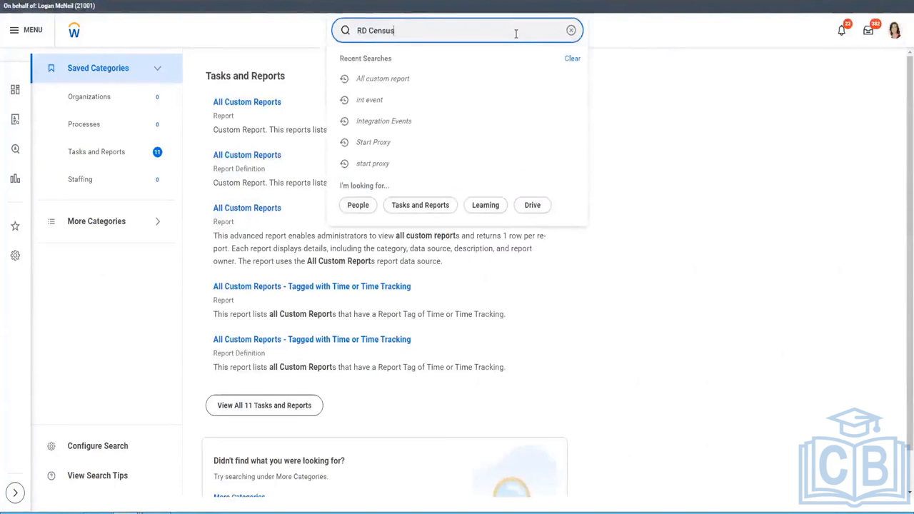
key(Return)
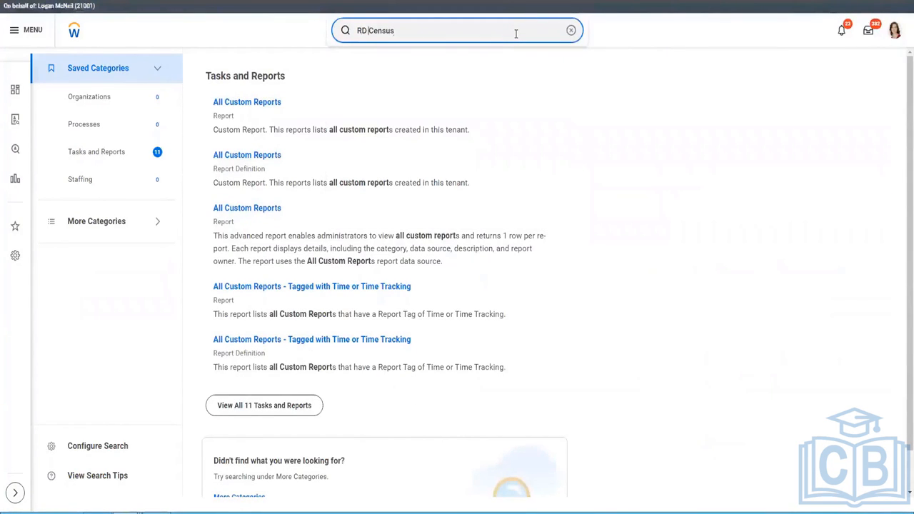
text(:)
key(Return)
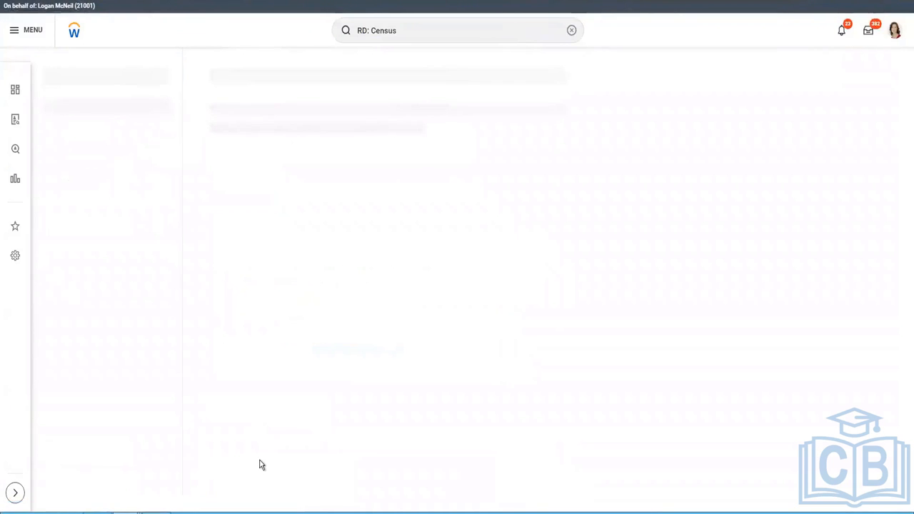
click(334, 263)
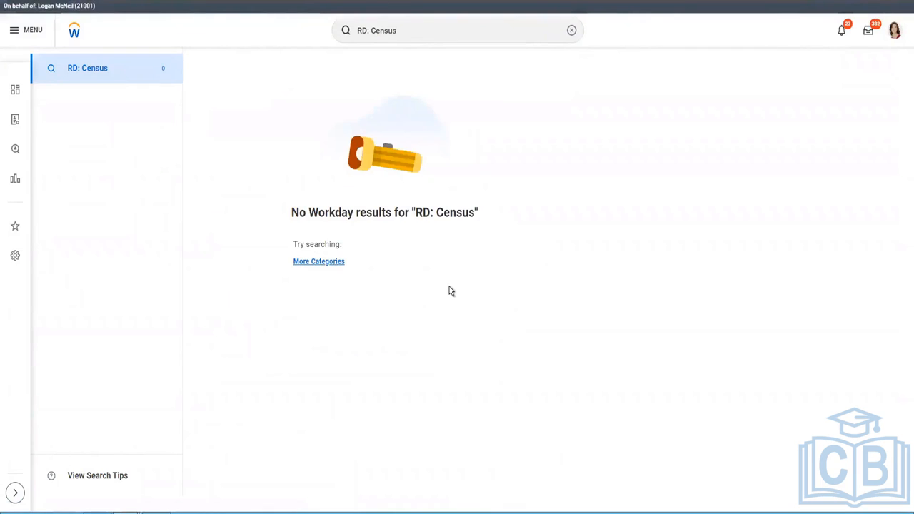
click(427, 31)
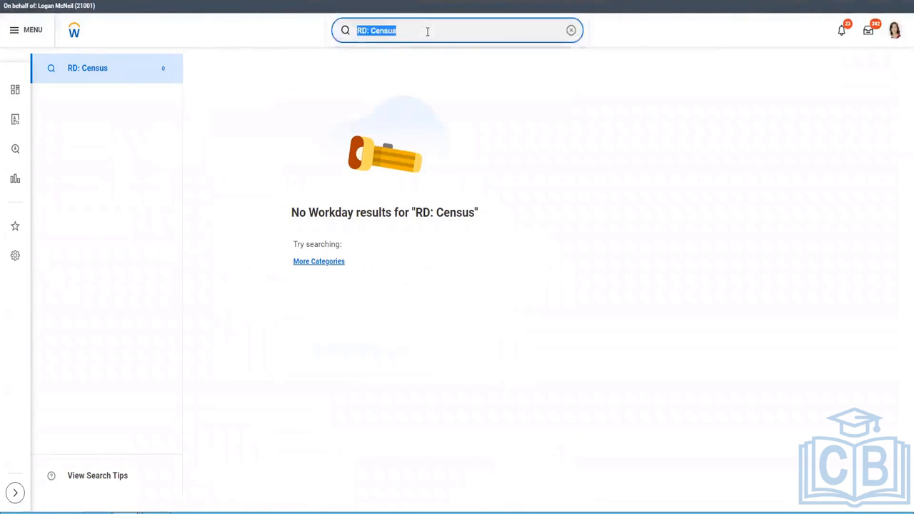
text(All custom report)
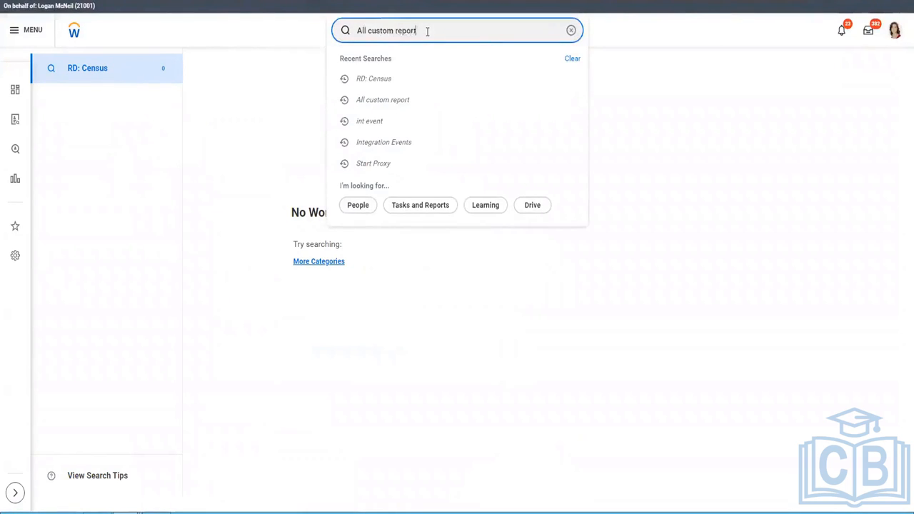
key(Return)
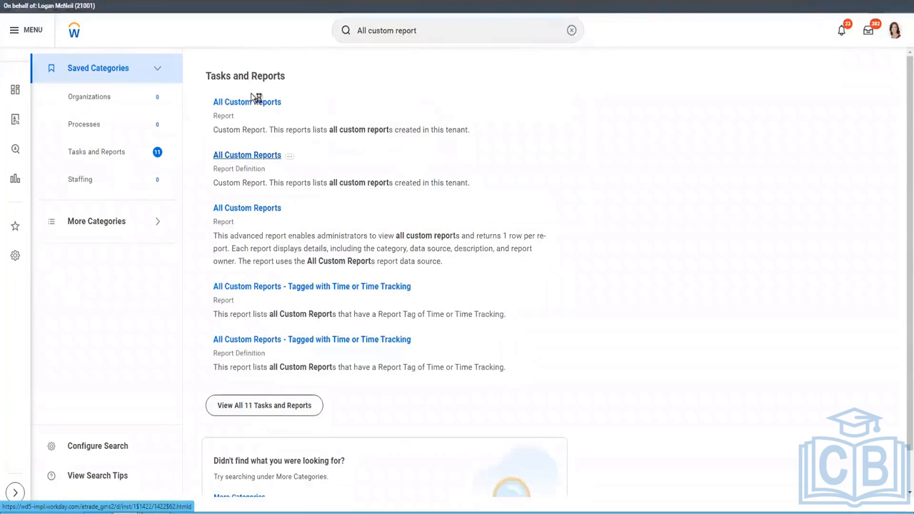
Open and run All Custom Reports, then bring up the Custom Report column filter
click(255, 210)
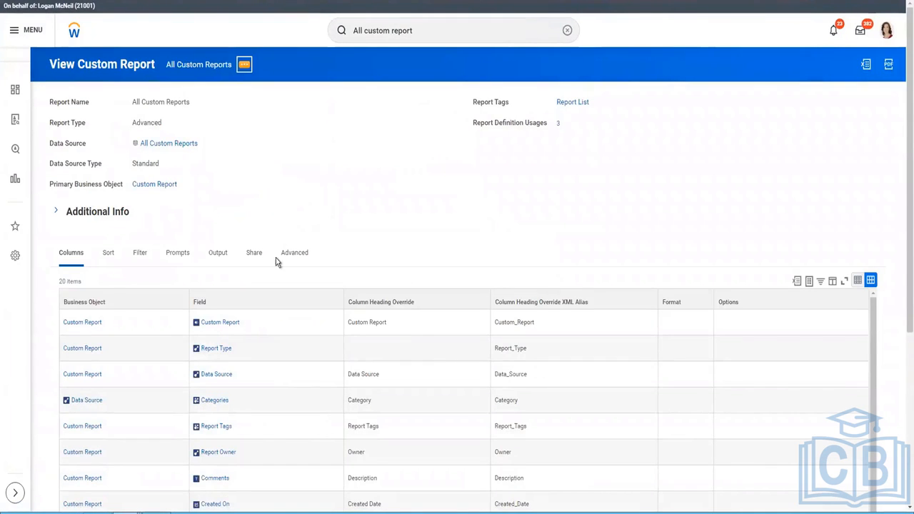
click(245, 67)
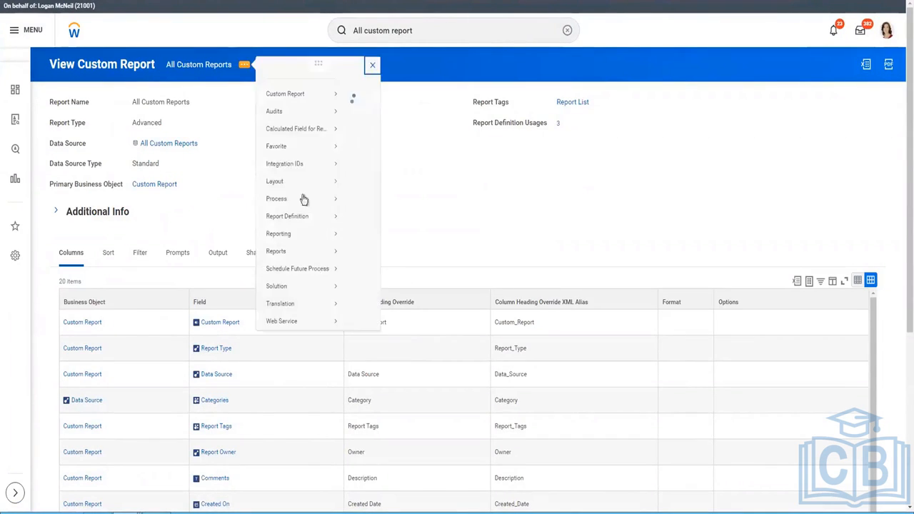
mouse_move(300, 106)
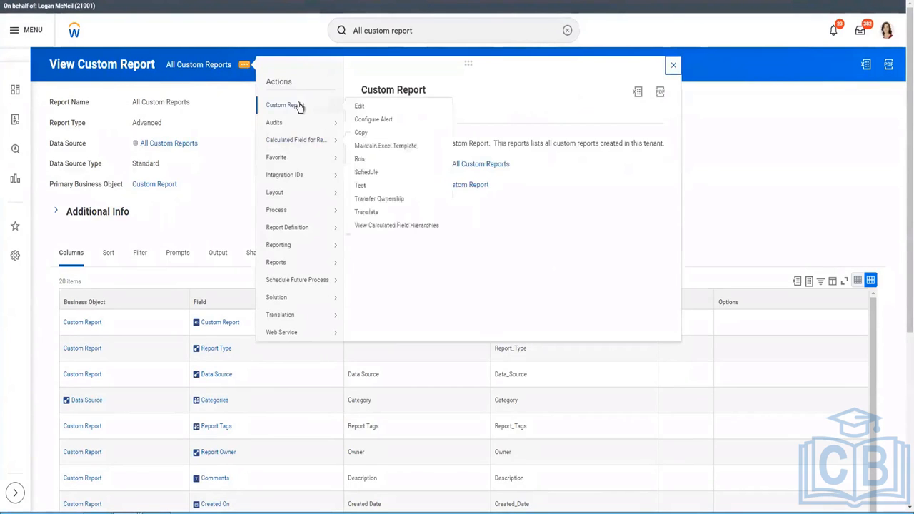
key(Escape)
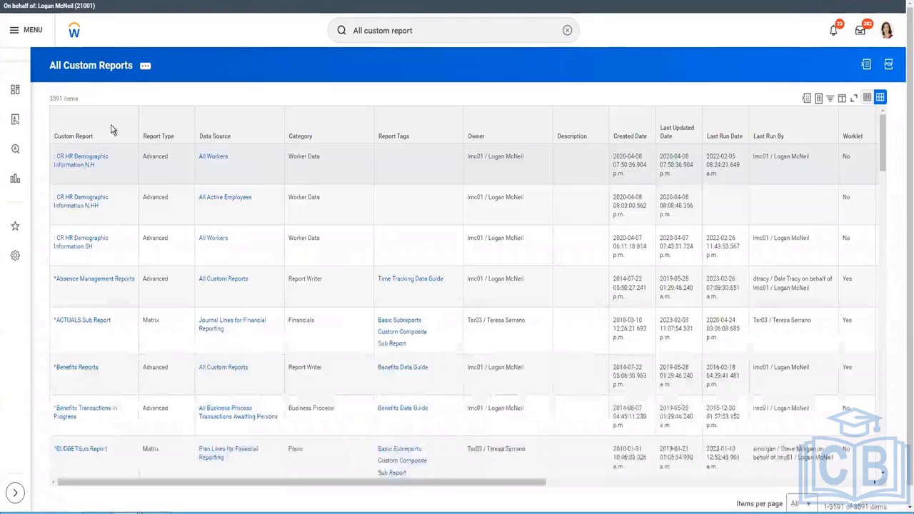
click(114, 127)
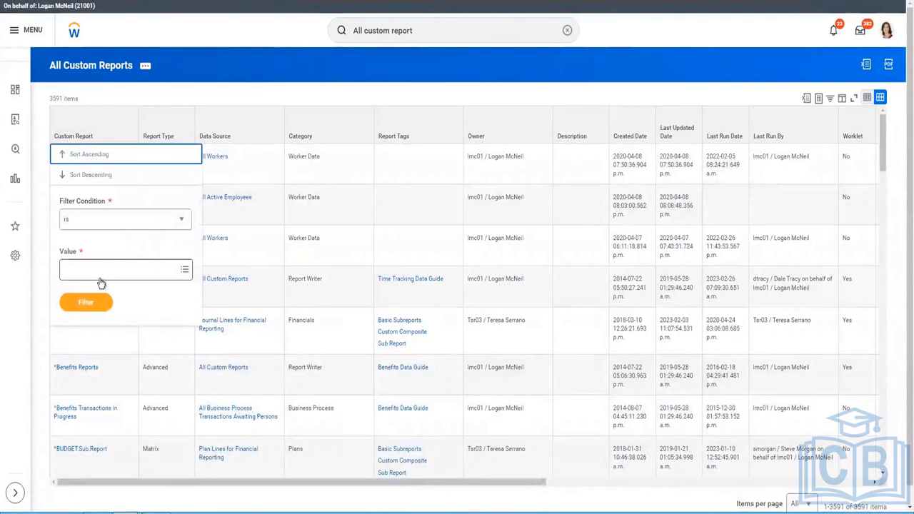
Filter the Custom Report column to Active Workers - Detail, searching 'census' then 'Worker'
click(101, 272)
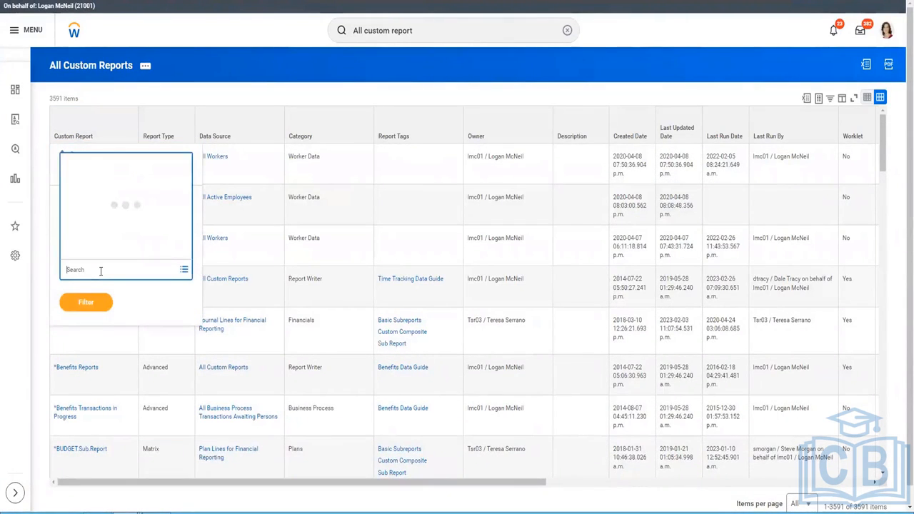
text(cesus)
key(BackSpace)
key(BackSpace)
key(BackSpace)
key(BackSpace)
key(BackSpace)
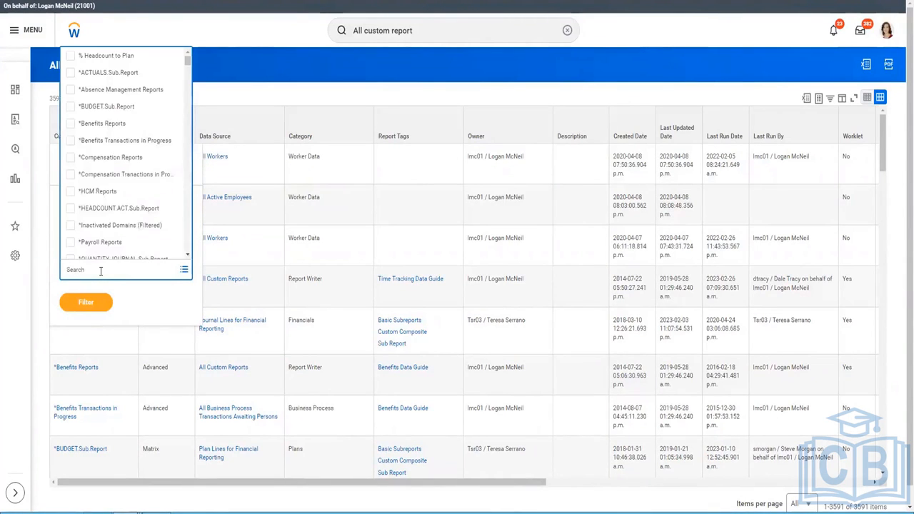
text(census)
key(Return)
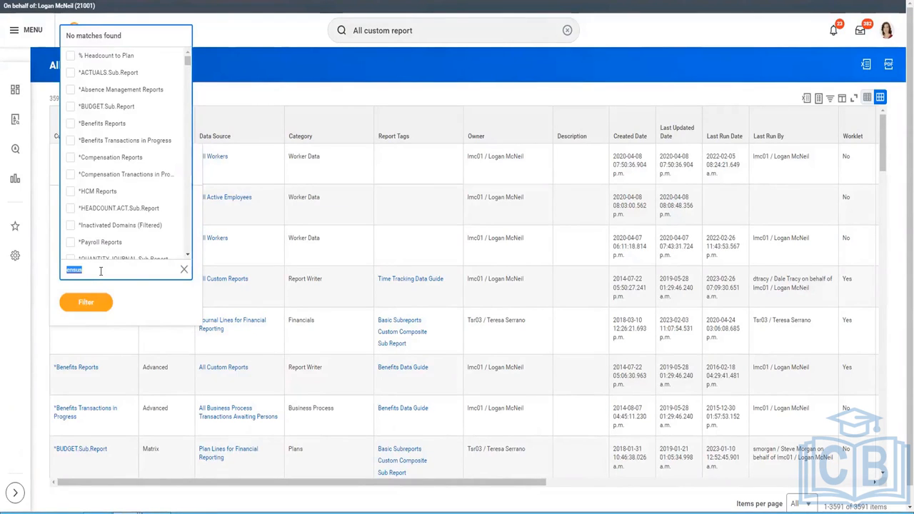
text(census)
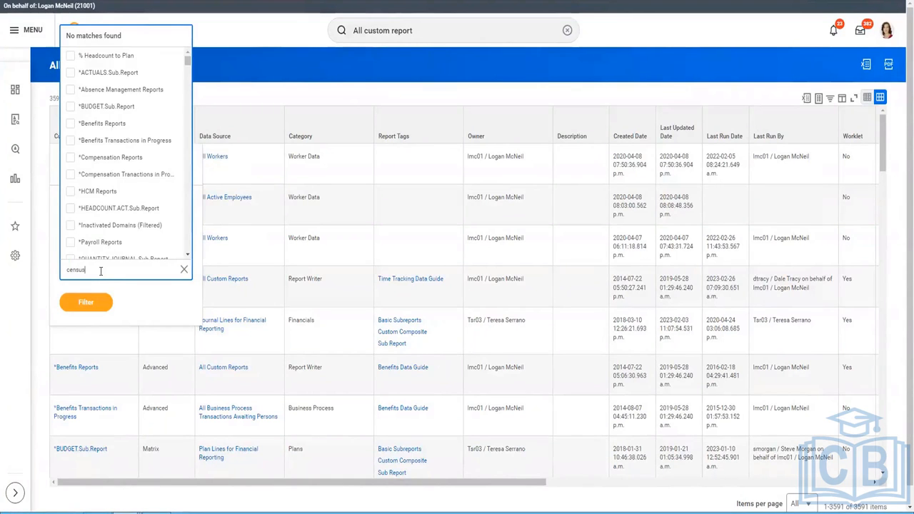
double_click(101, 270)
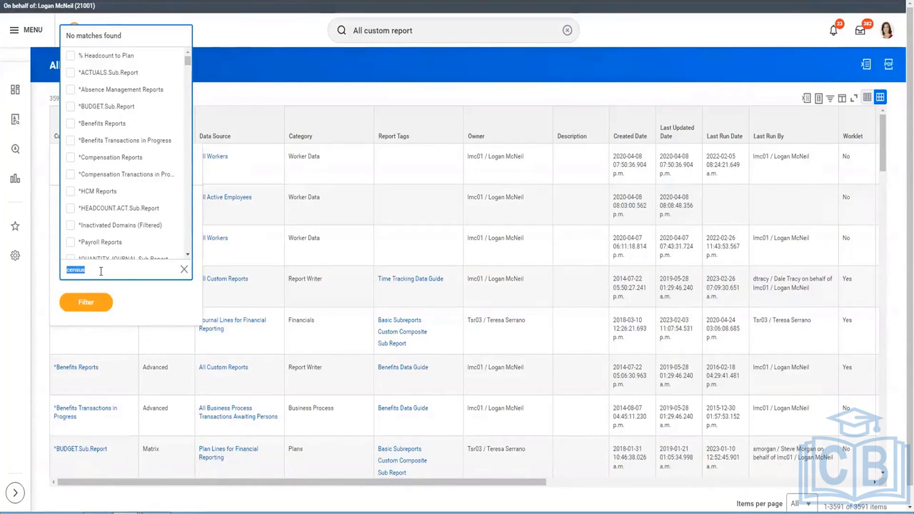
text(Worker)
key(Return)
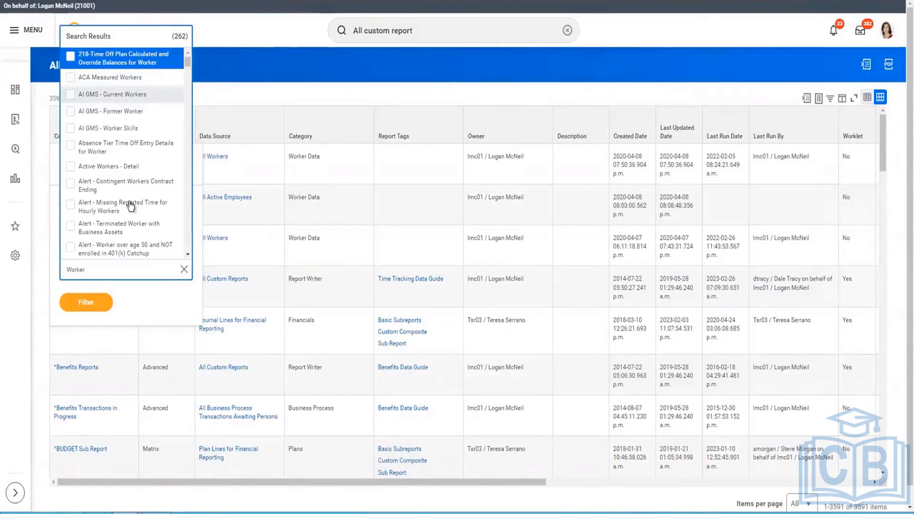
click(129, 169)
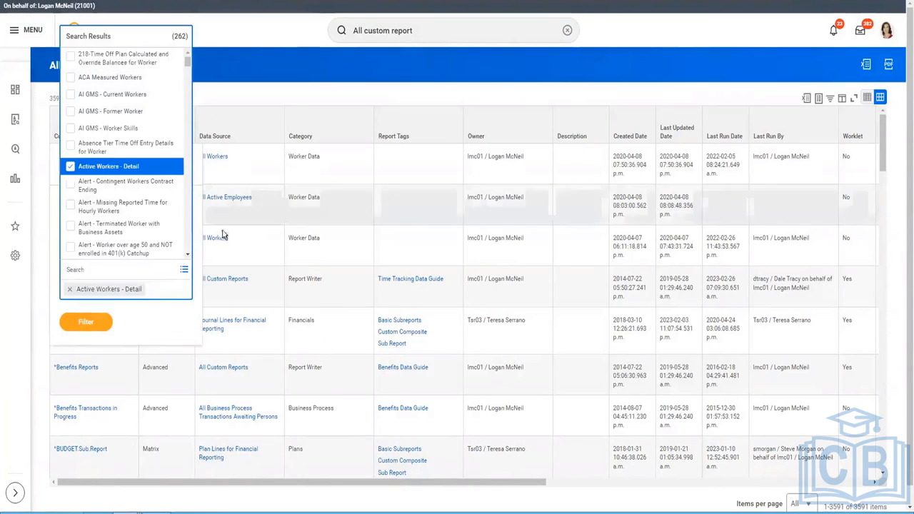
click(79, 327)
click(277, 336)
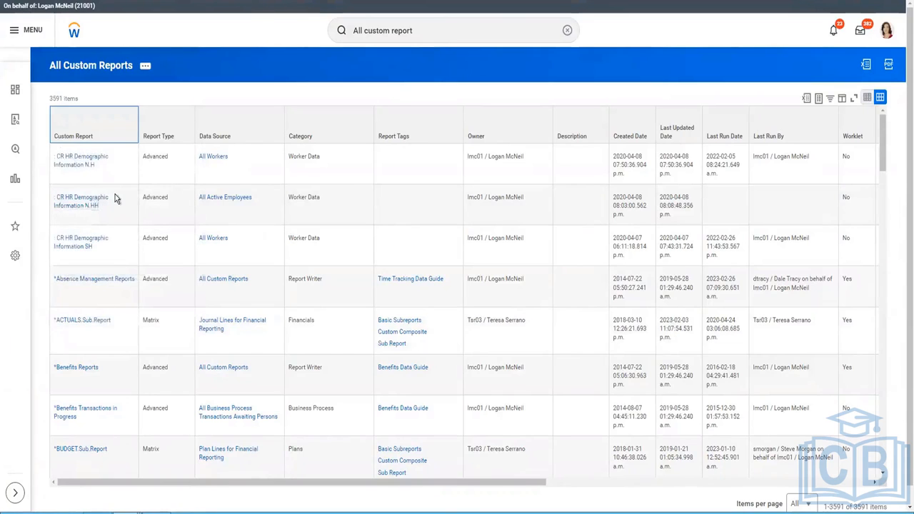
Edit Active Workers - Detail to share its definition with all authorized users and save
click(144, 170)
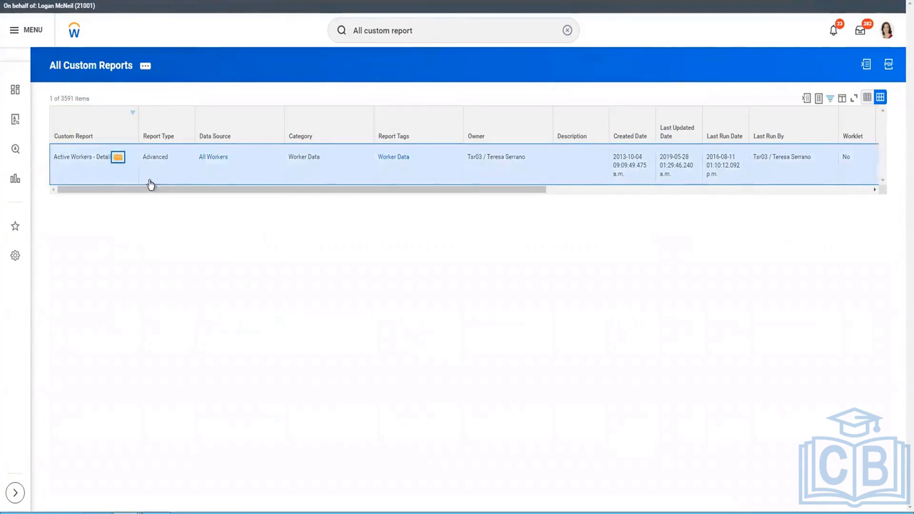
right_click(150, 185)
click(232, 190)
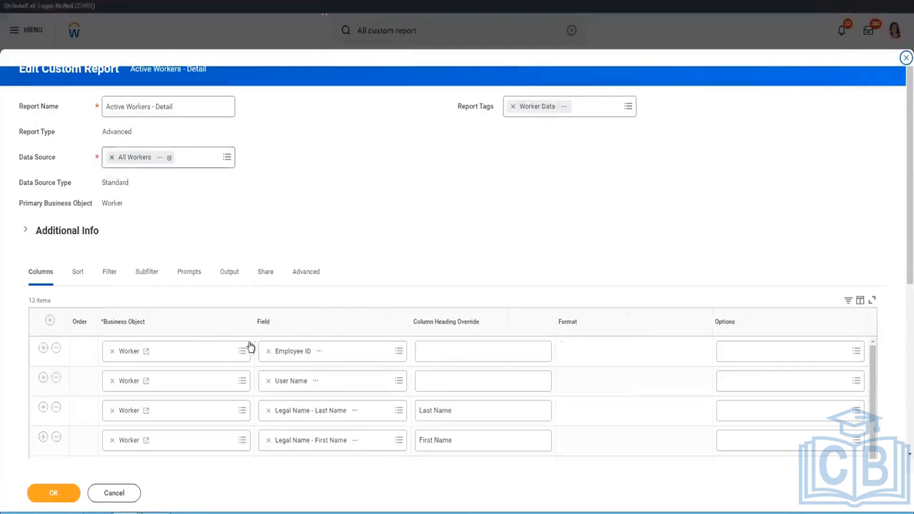
click(265, 273)
click(177, 367)
click(63, 493)
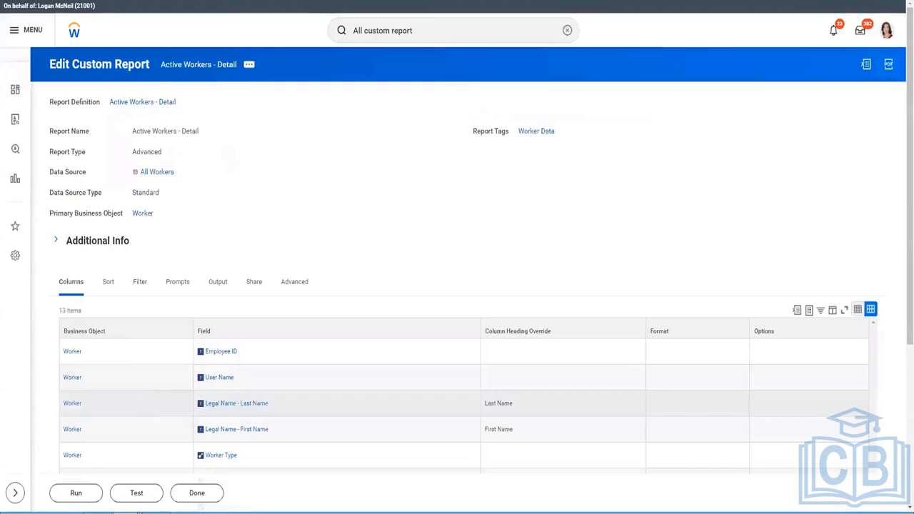
Run Active Workers - Detail and scroll through its 680 worker rows
click(77, 493)
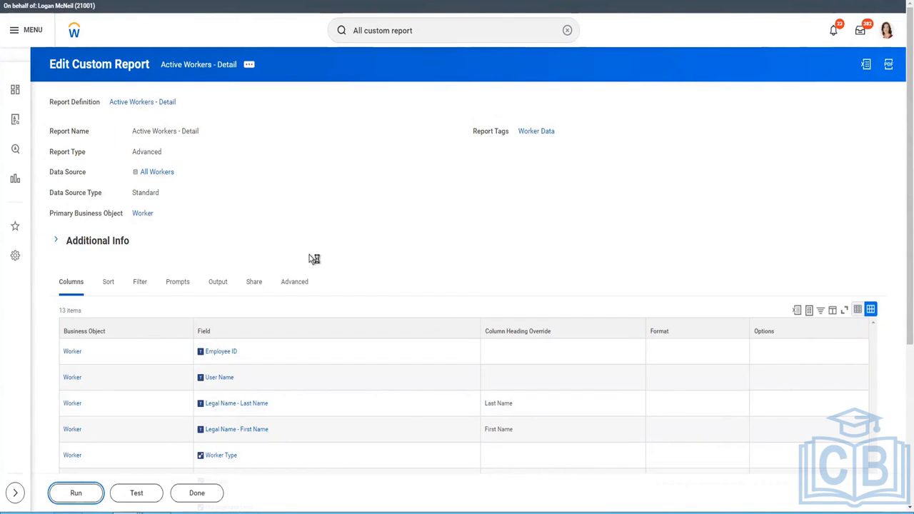
scroll(242, 325, down, 3)
scroll(242, 325, down, 2)
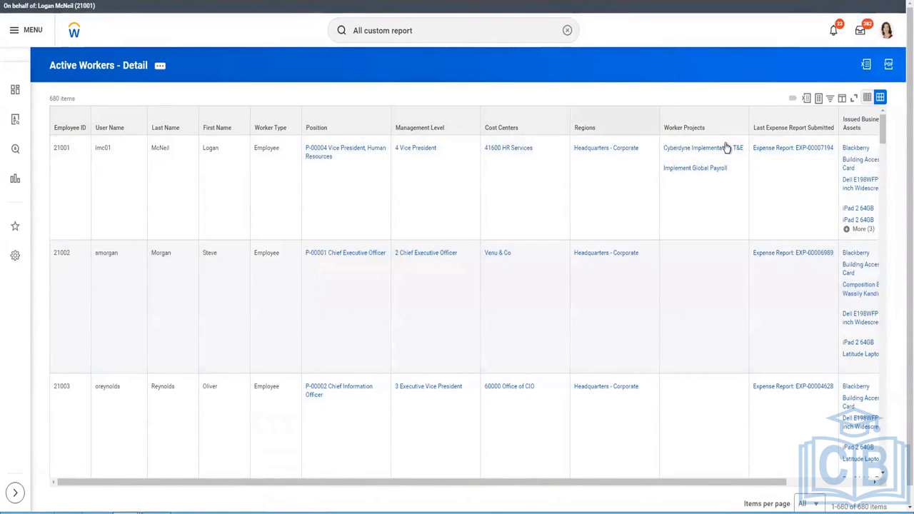
Open the Active Workers - Detail definition in a new tab from the title's menu
click(808, 483)
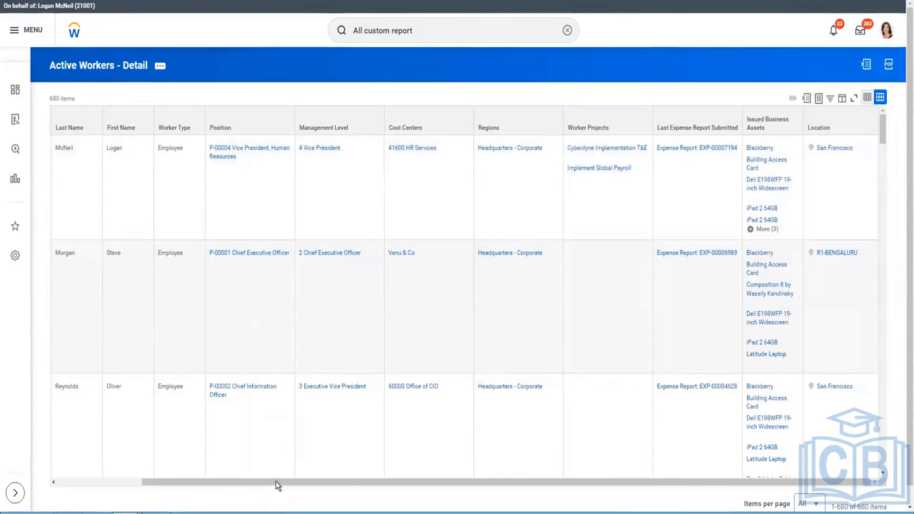
scroll(122, 461, left, 3)
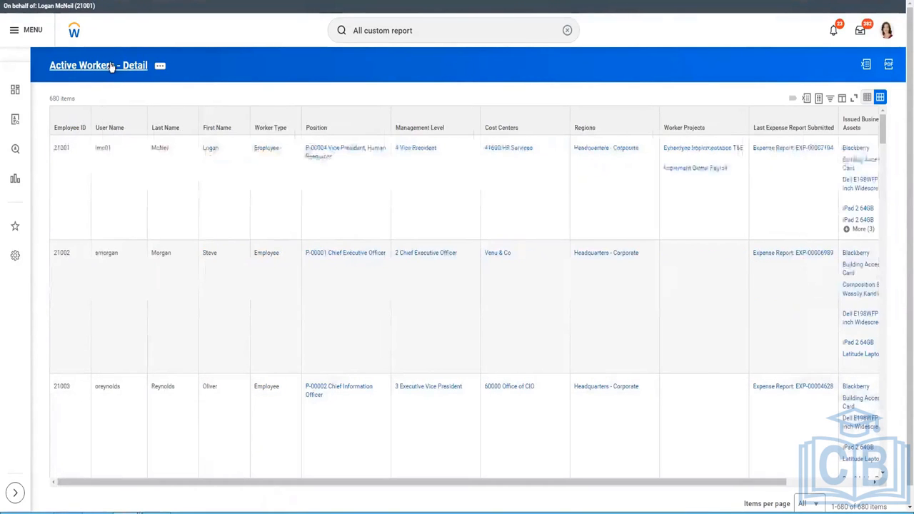
click(159, 80)
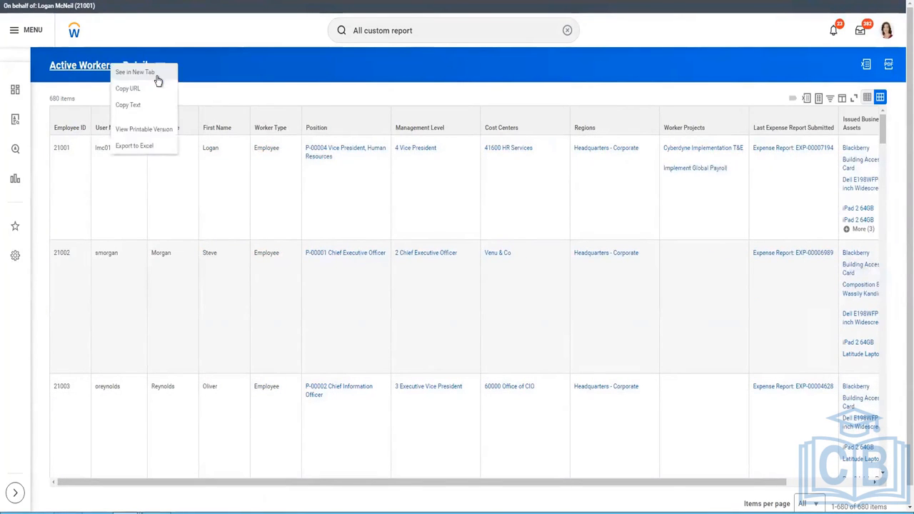
click(158, 79)
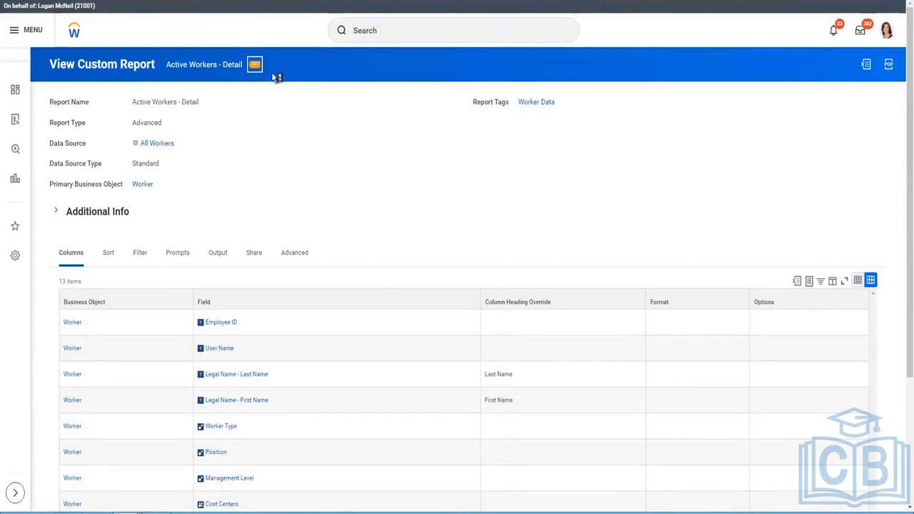
Edit the custom report and delete its Issued Business Assets filter condition
click(254, 65)
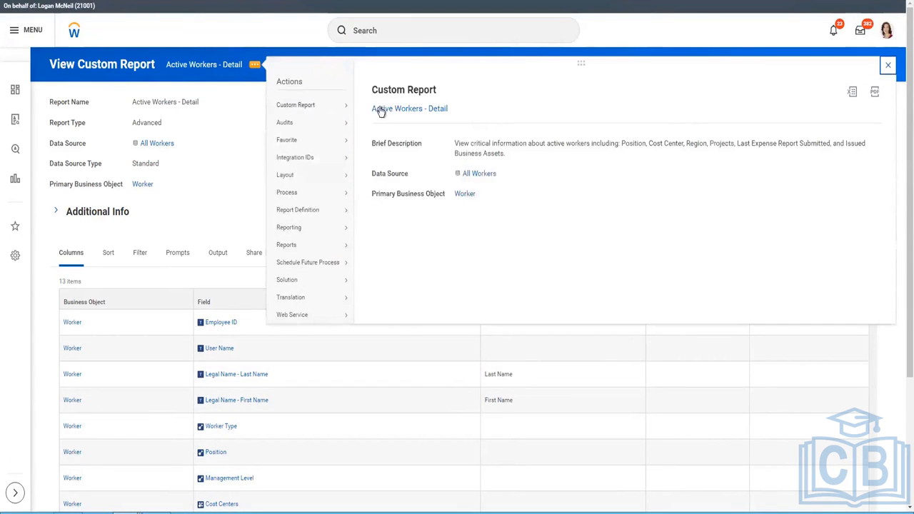
mouse_move(327, 106)
click(379, 109)
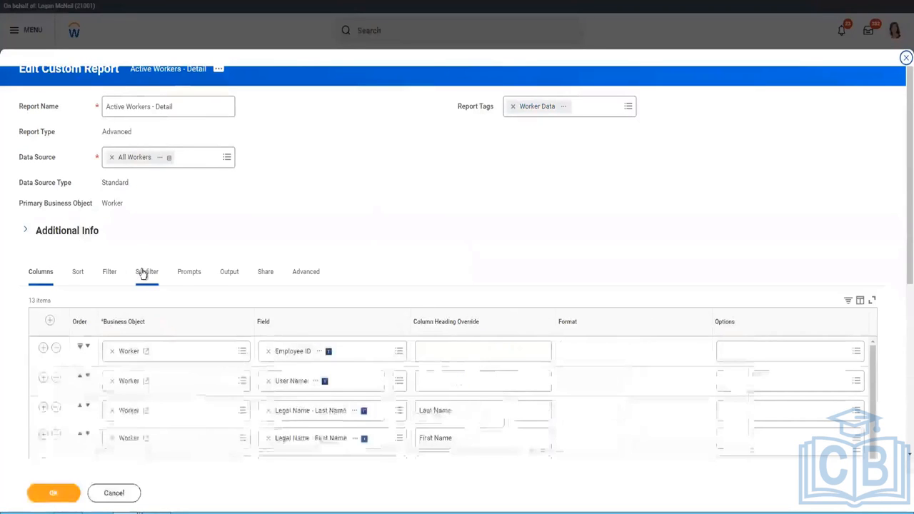
click(114, 273)
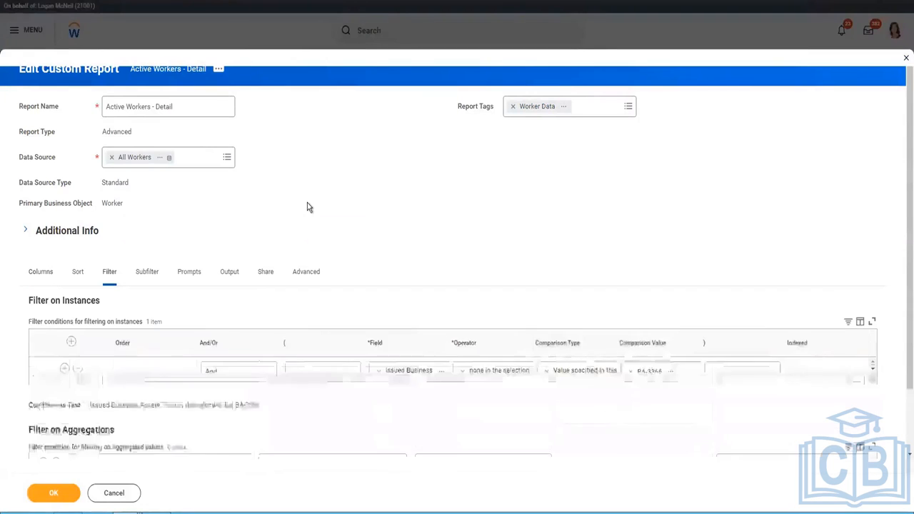
scroll(350, 300, down, 1)
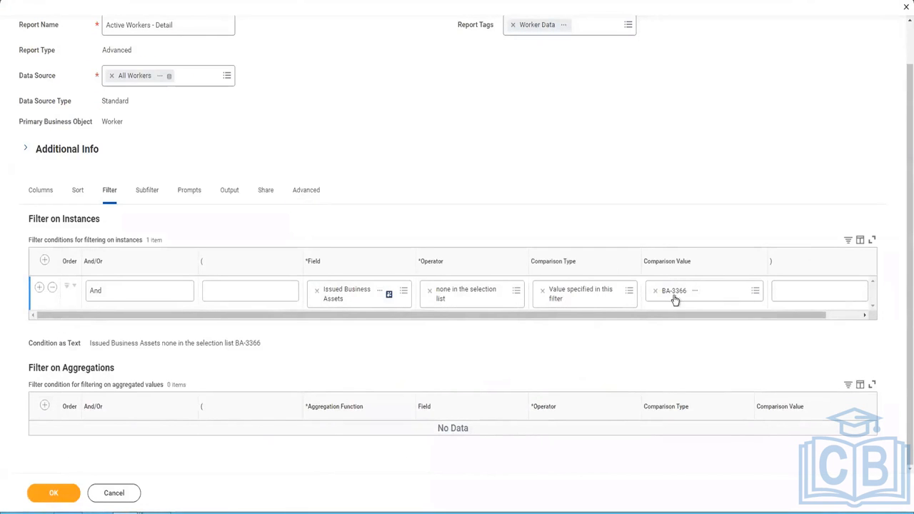
click(52, 287)
Review the Subfilter and Prompts settings, then view the All Workers data source details
click(147, 221)
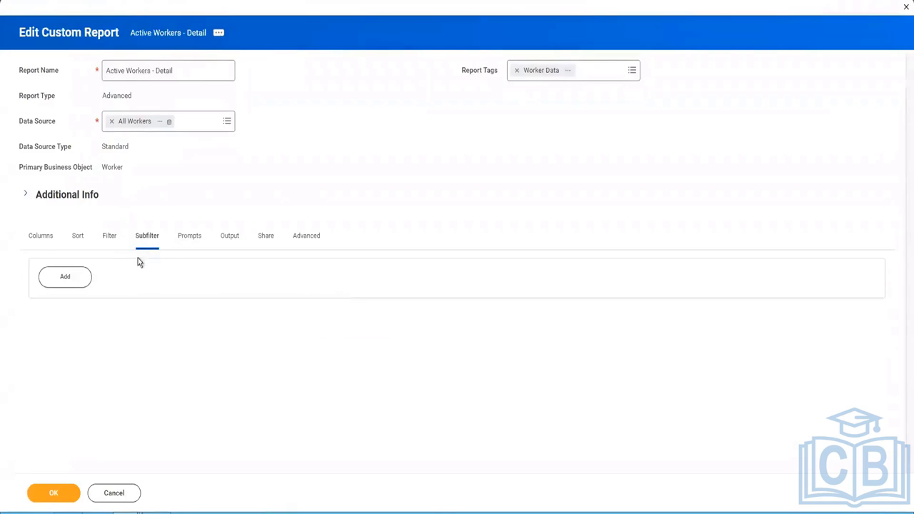
click(188, 240)
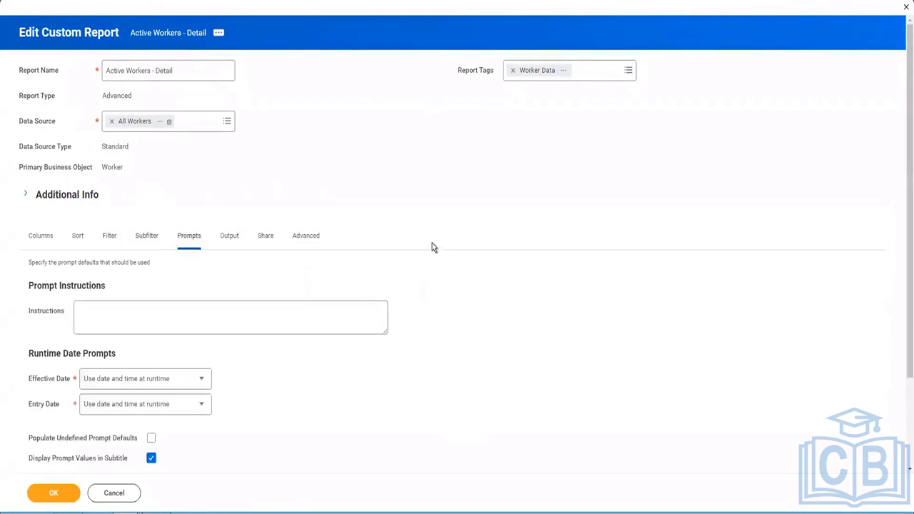
scroll(432, 246, down, 2)
click(108, 126)
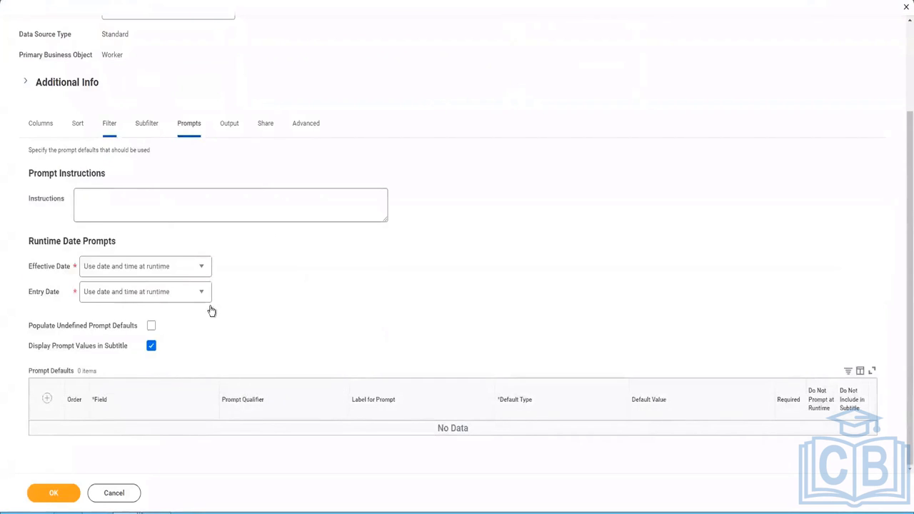
click(159, 107)
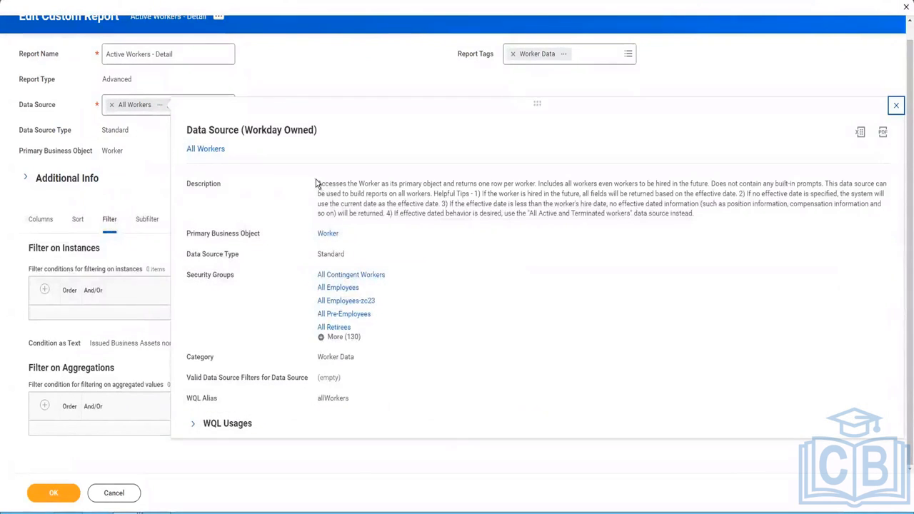
Read the All Workers data source description, then close its details popup
drag(317, 184, 714, 215)
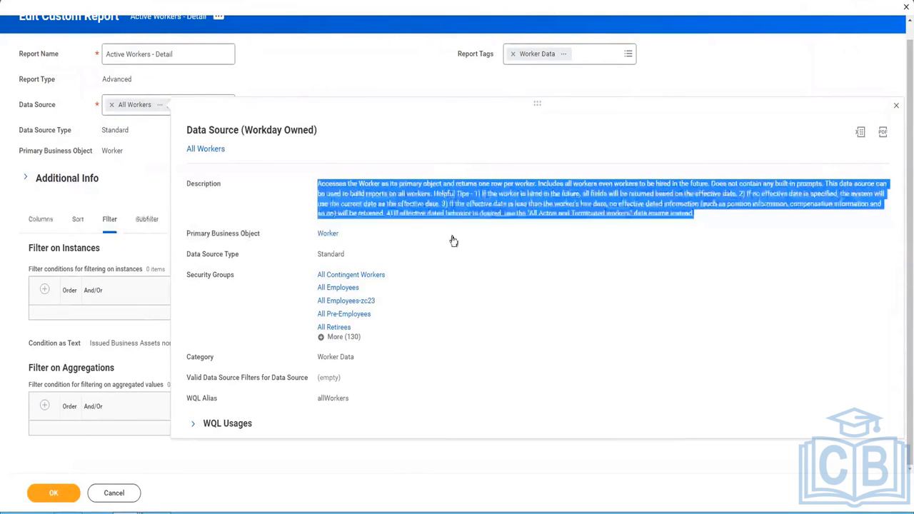
click(45, 223)
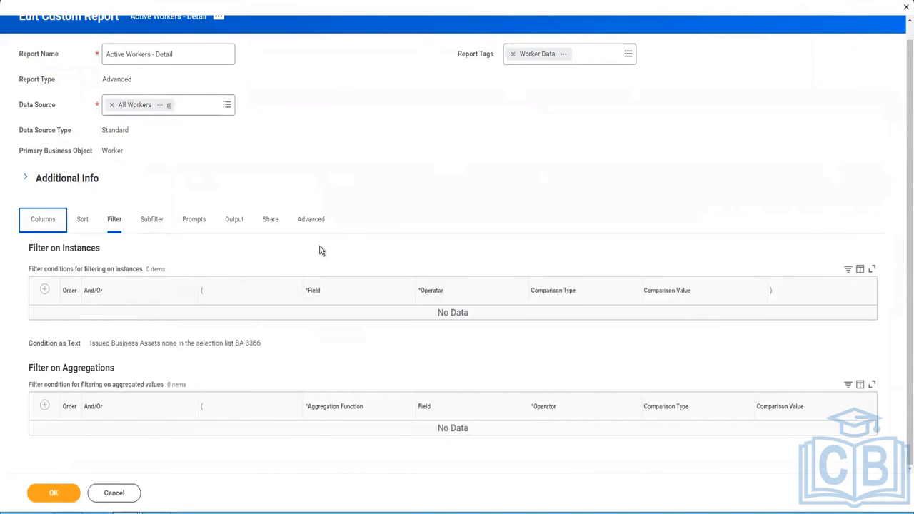
Insert a Hire Date column directly after Legal Name - First Name
scroll(316, 206, down, 2)
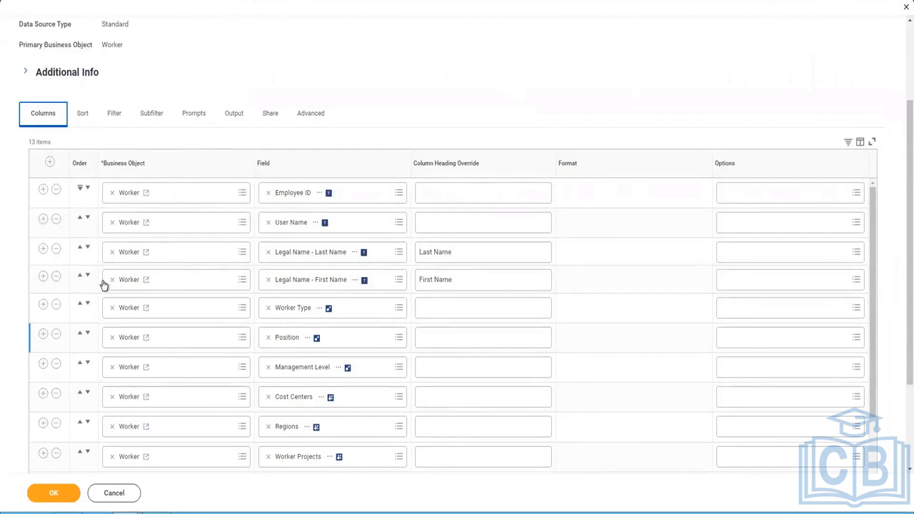
click(43, 275)
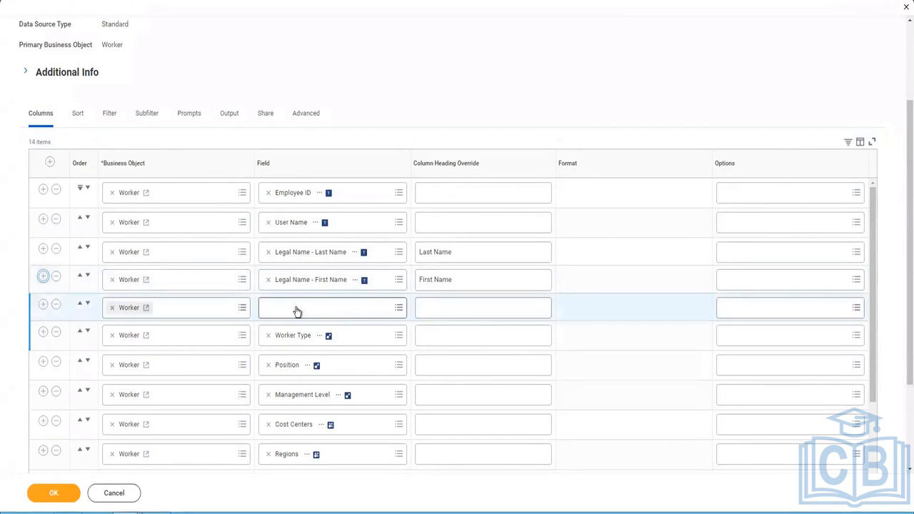
click(295, 307)
text(Hire Date)
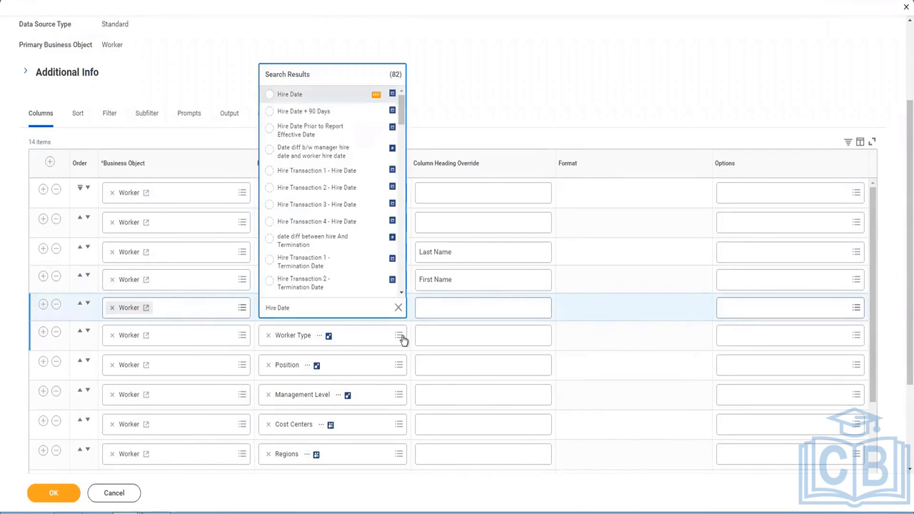
key(Return)
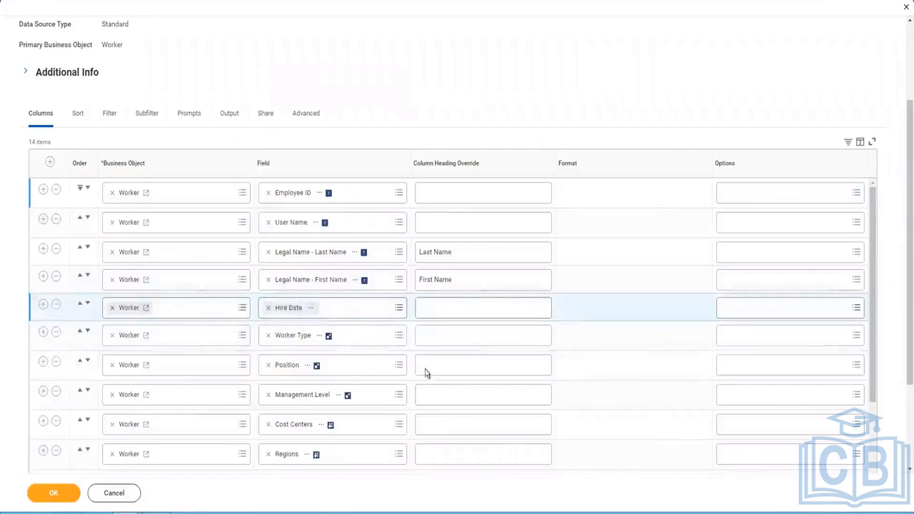
scroll(343, 372, down, 3)
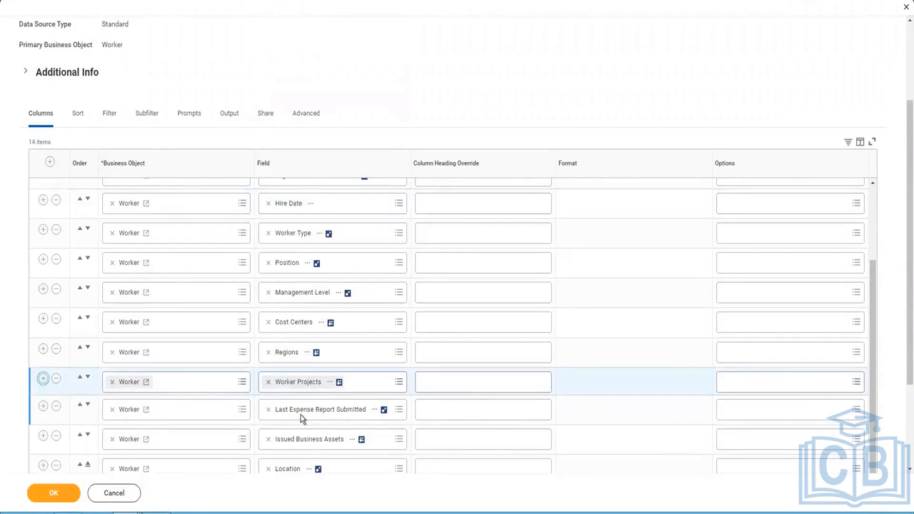
Add Location Address - Country as a new column, found by searching 'Loca'
click(282, 414)
text(Location Country)
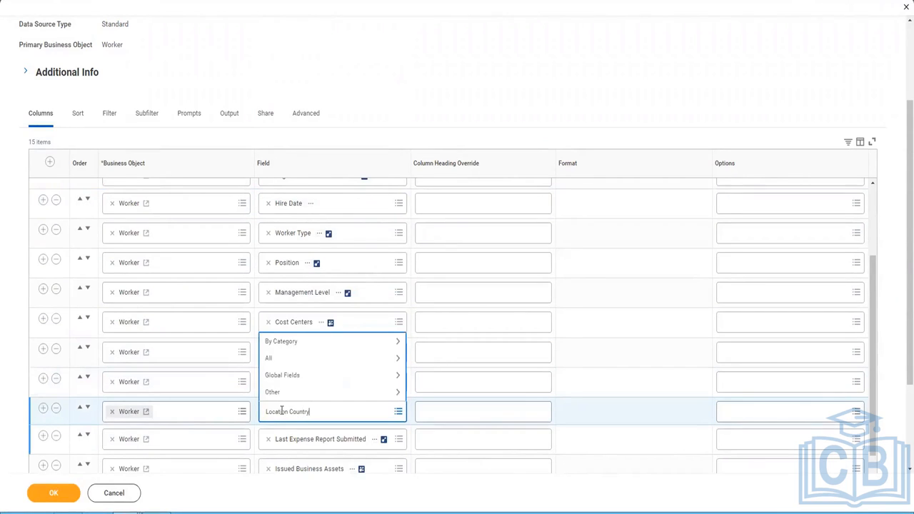
key(Return)
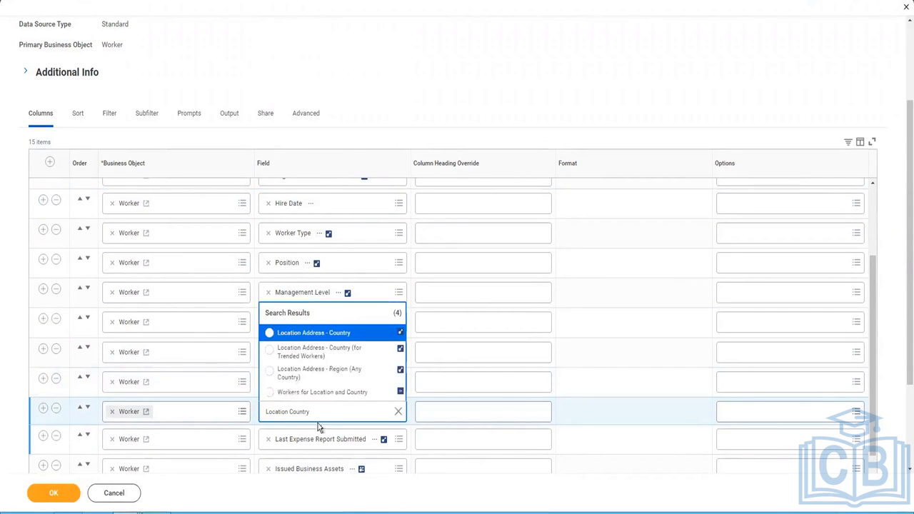
click(315, 333)
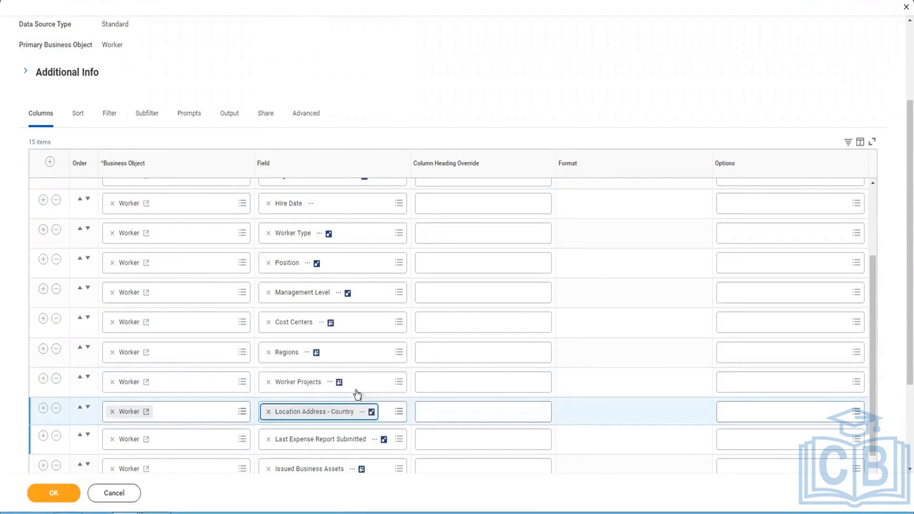
scroll(336, 410, down, 1)
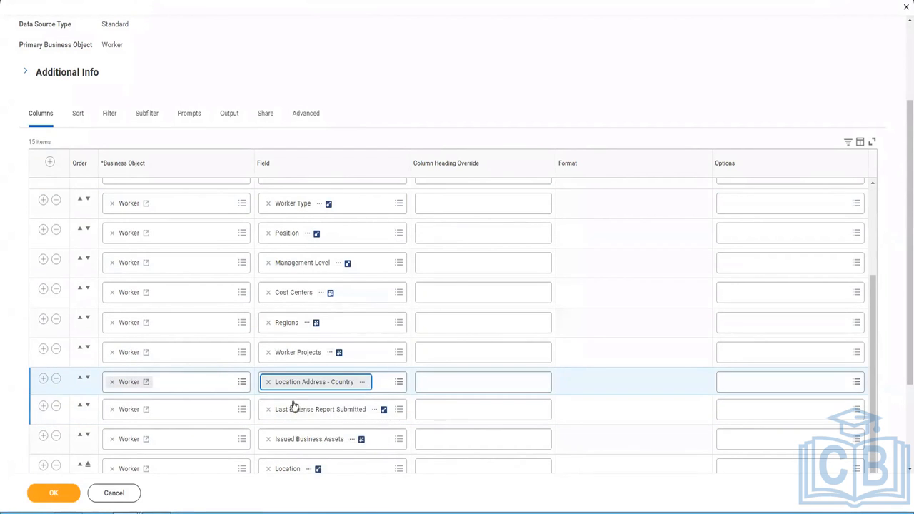
click(351, 410)
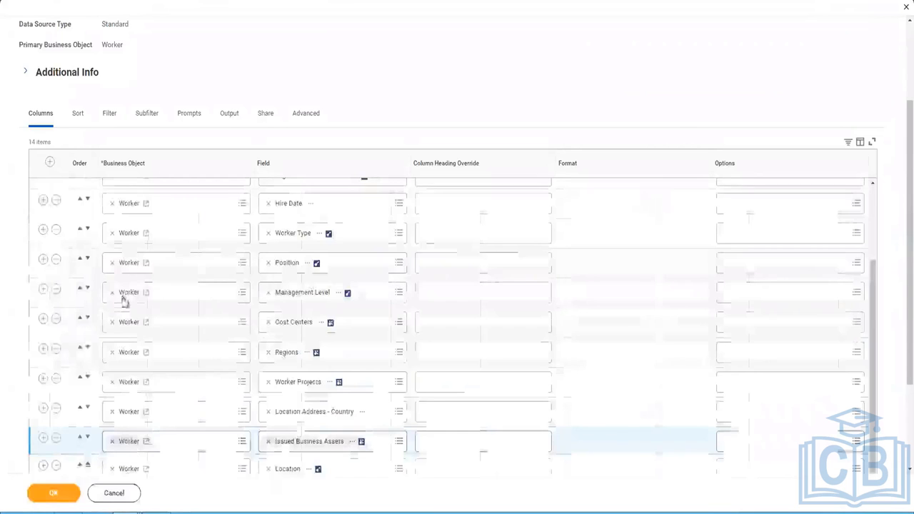
Move Location Address - Country down so it becomes the last report column, after Location
scroll(267, 410, down, 2)
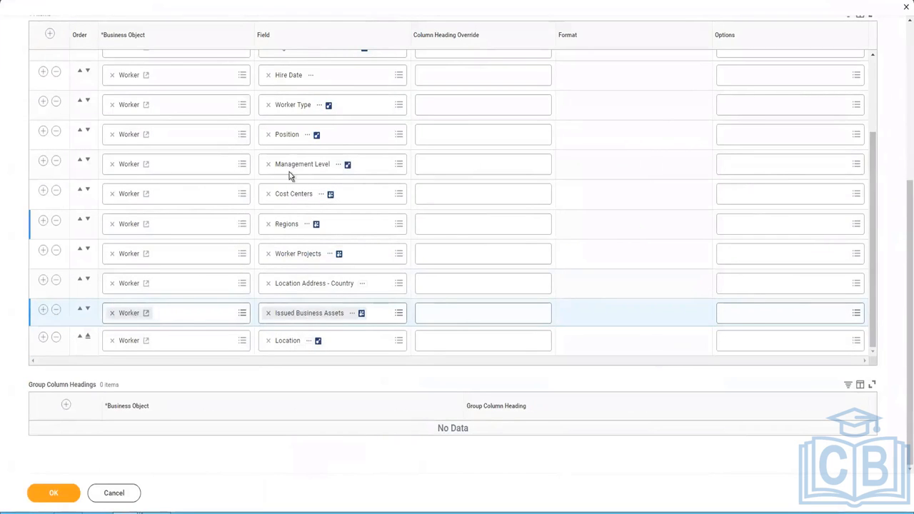
click(88, 312)
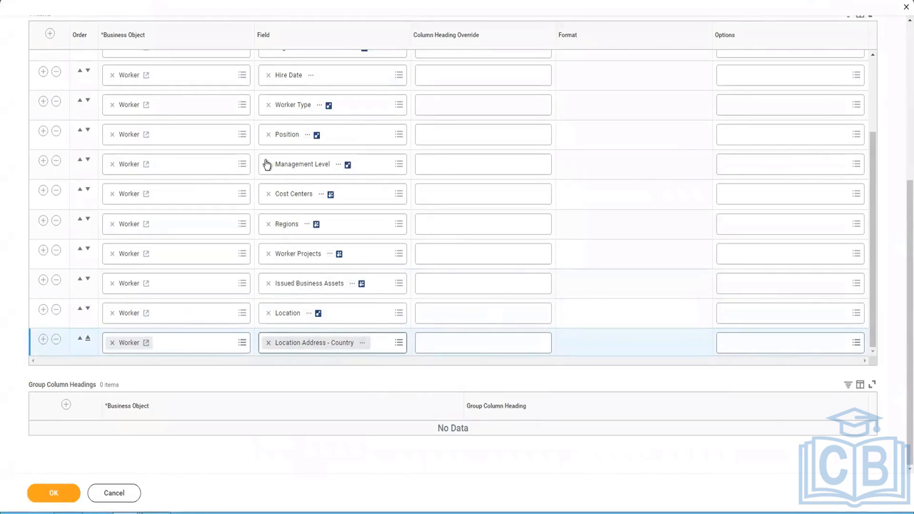
scroll(343, 175, up, 3)
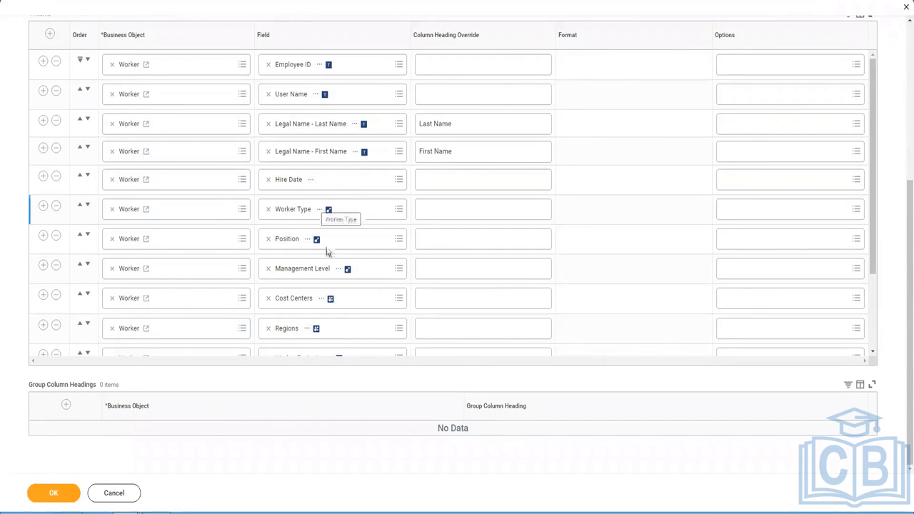
Insert a new column after Hire Date and set its field to Email - Work
click(44, 177)
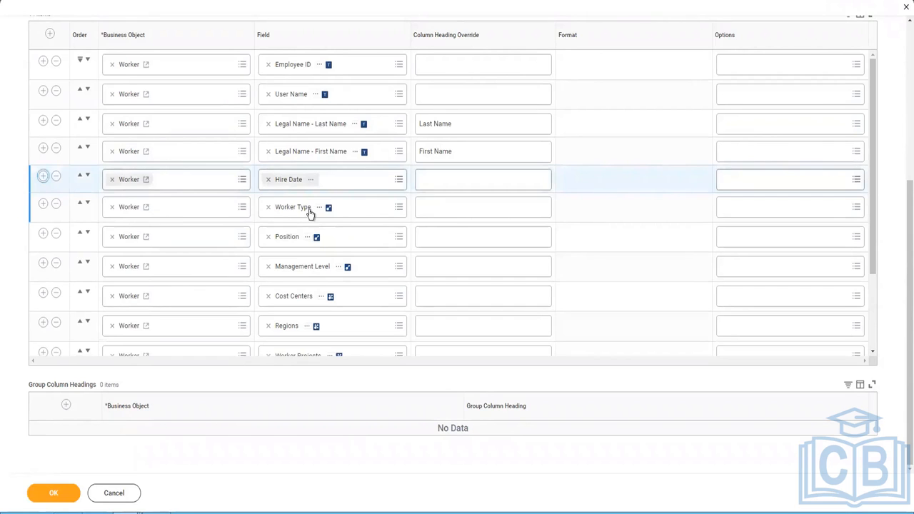
click(292, 210)
text(w)
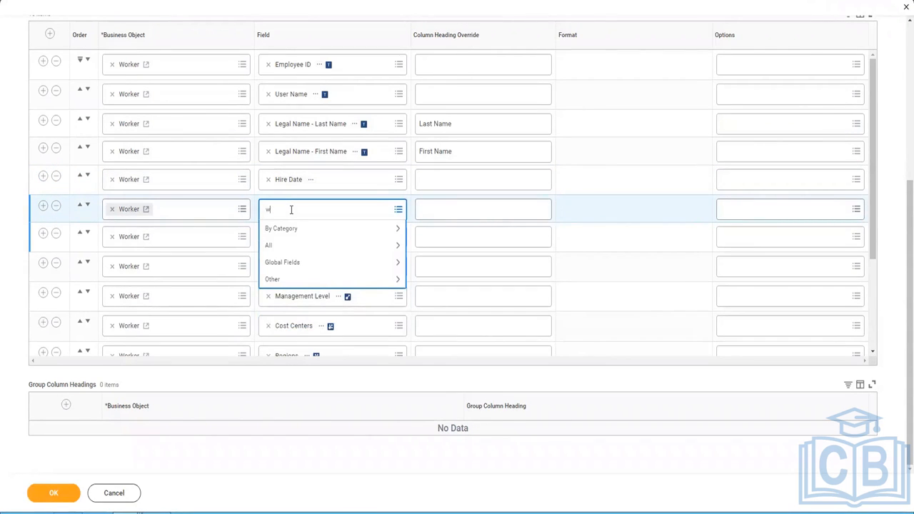
text(irk email)
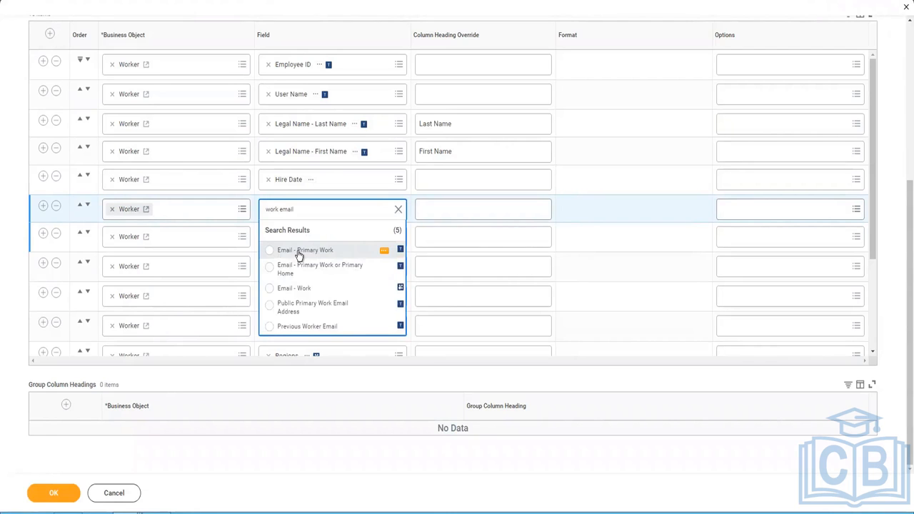
click(301, 288)
click(43, 206)
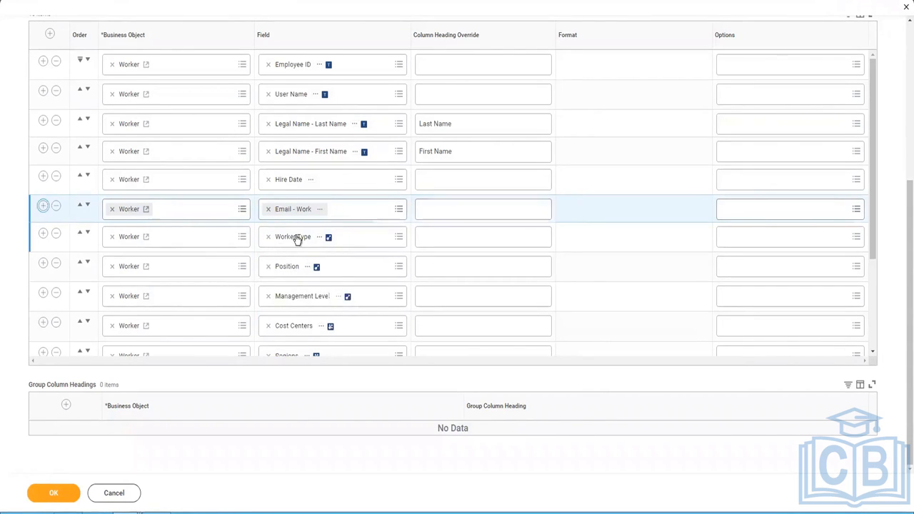
Search 'work phone' and choose Primary Work Phone as the next column's field
click(294, 242)
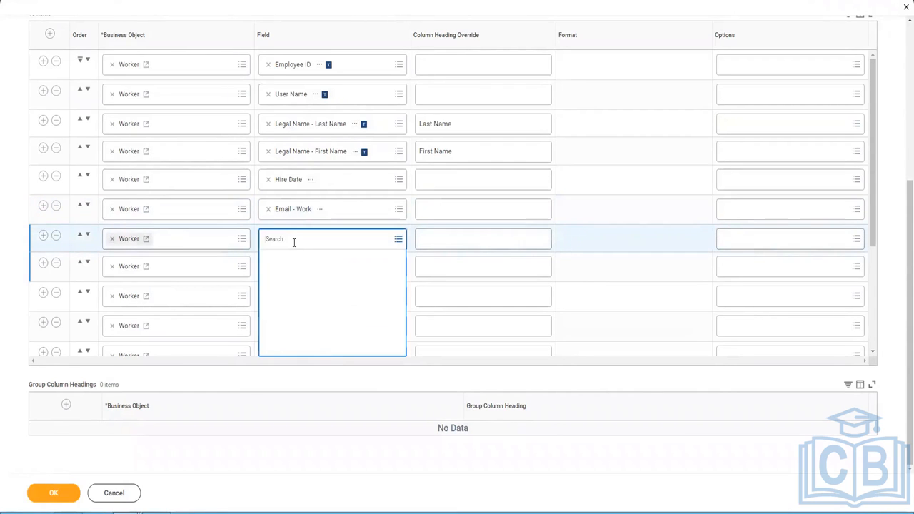
text(work)
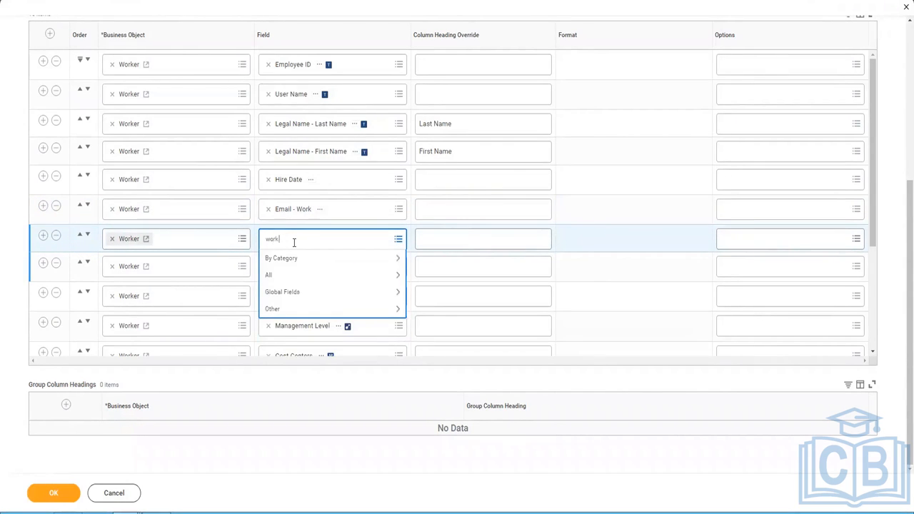
text( phone)
key(Return)
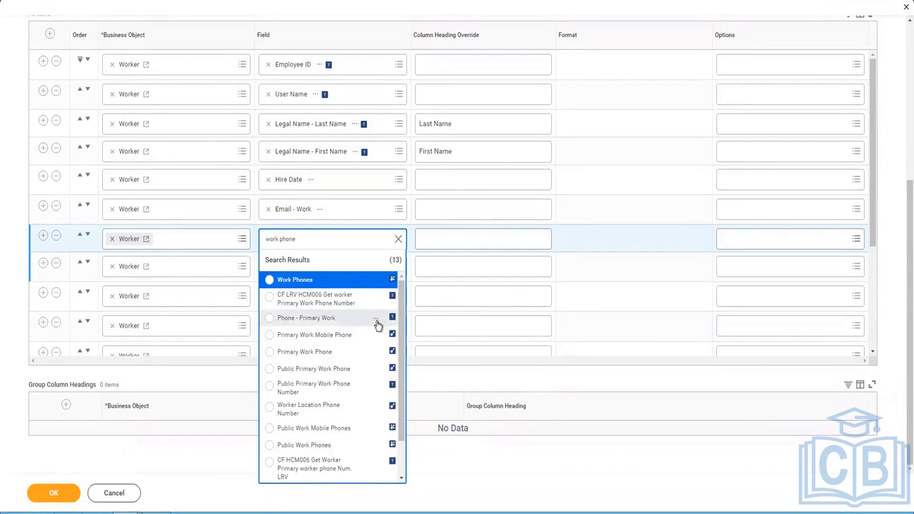
click(377, 321)
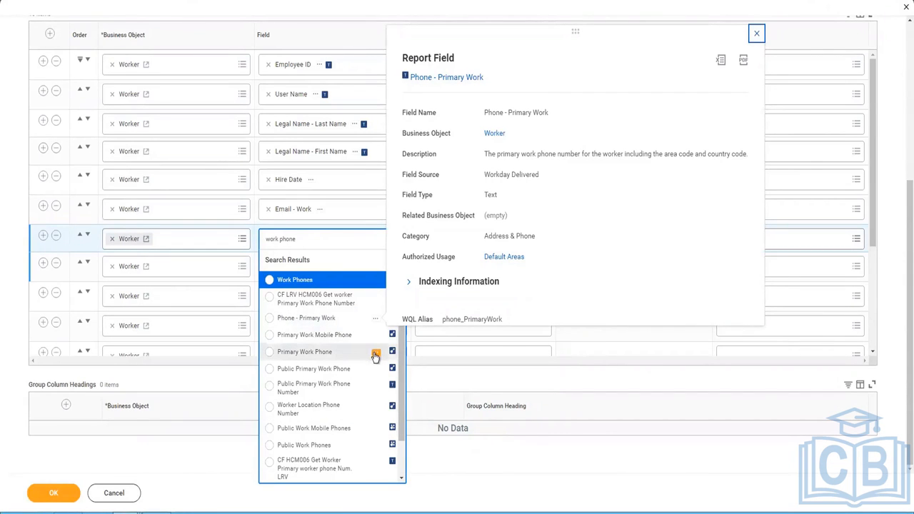
click(375, 355)
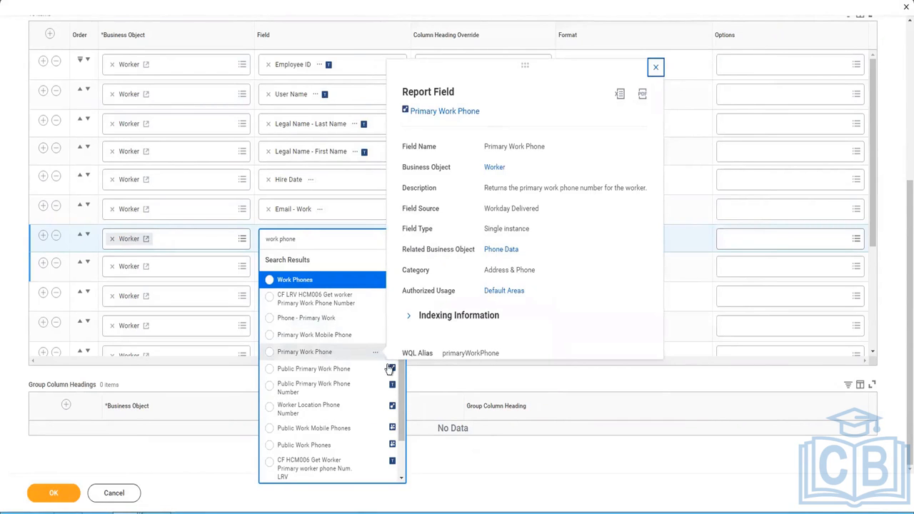
click(307, 352)
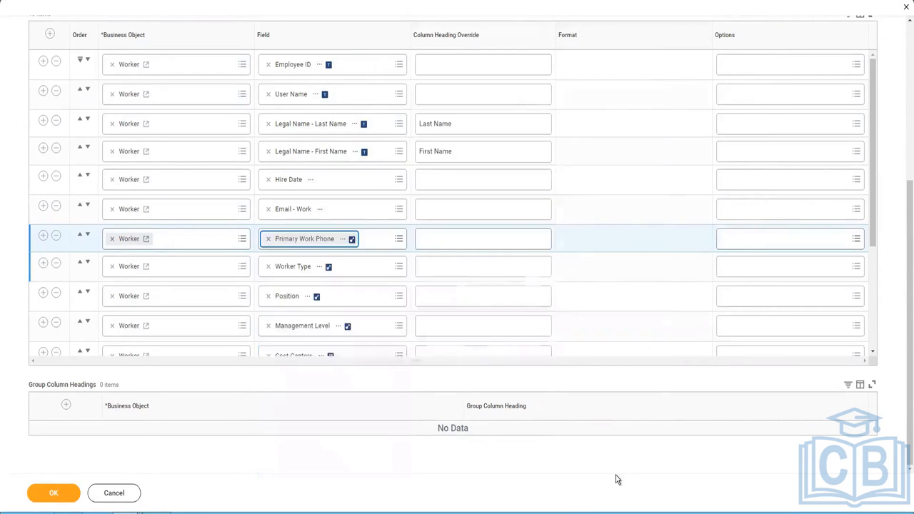
click(449, 239)
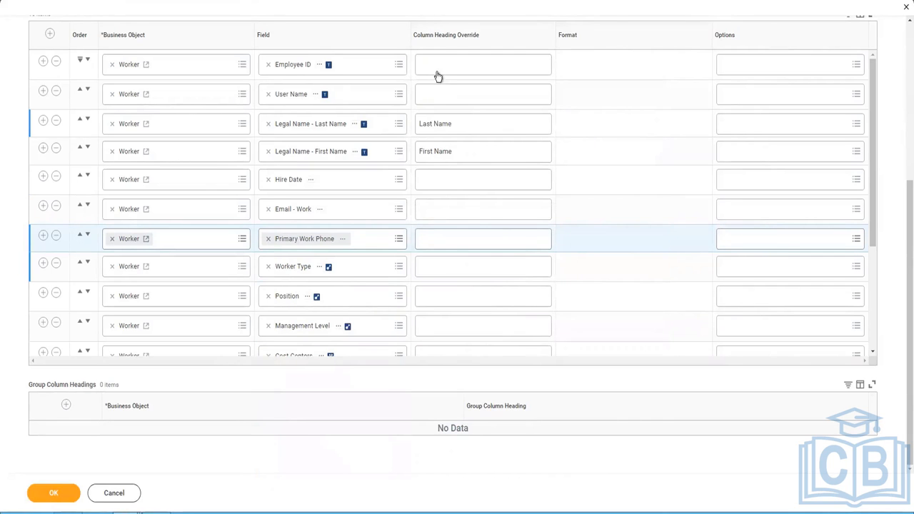
Override the Location Address - Country column heading with 'Country' and save the report definition
scroll(456, 312, down, 3)
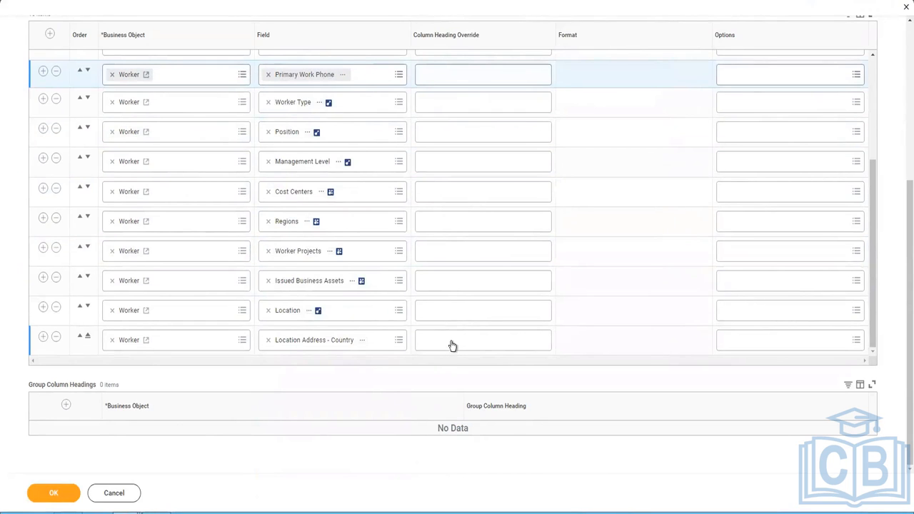
click(452, 341)
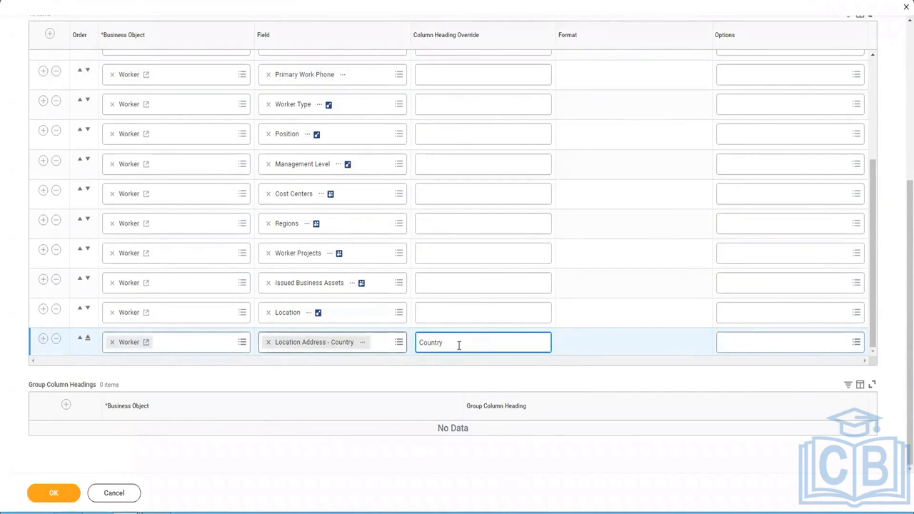
click(48, 503)
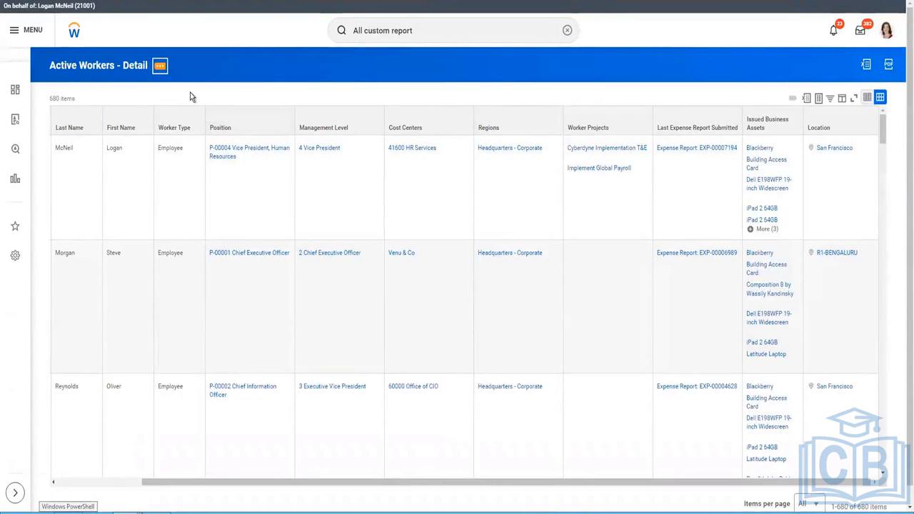
Rerun Active Workers - Detail through its related actions, Custom Report > Run
click(160, 65)
mouse_move(230, 96)
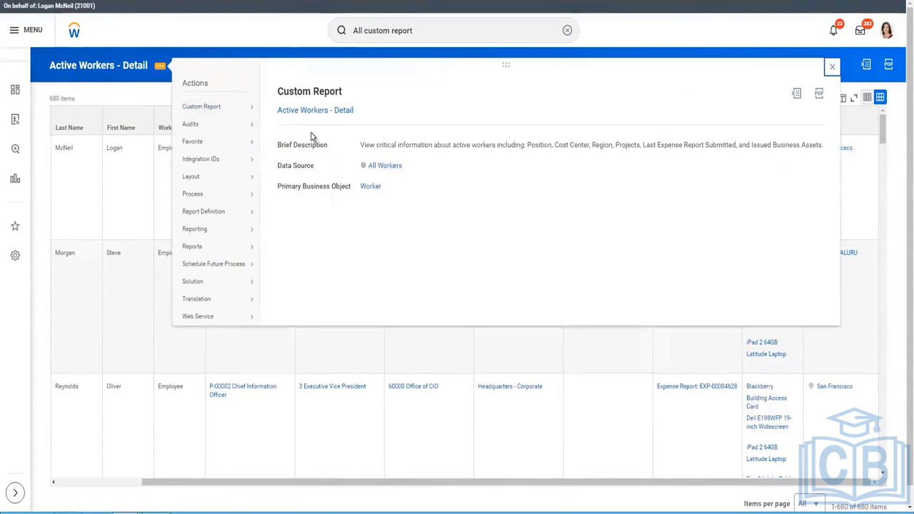
mouse_move(236, 109)
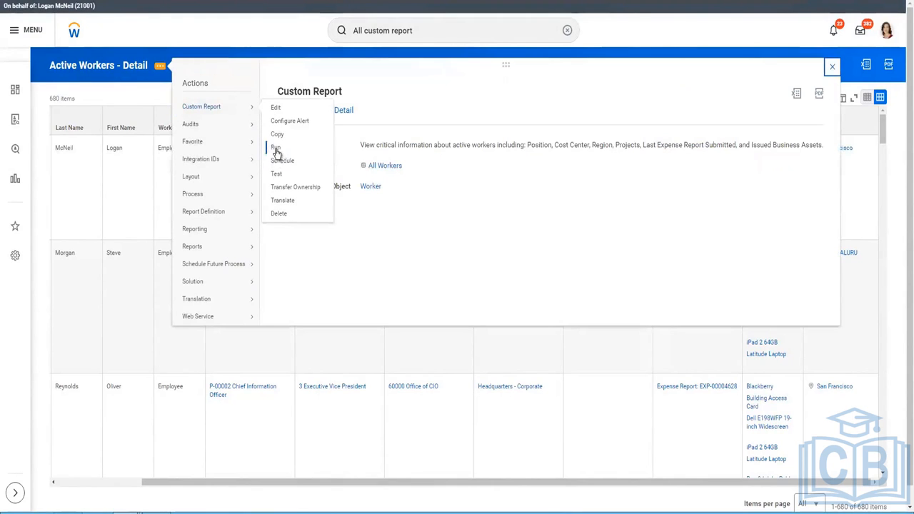
click(264, 24)
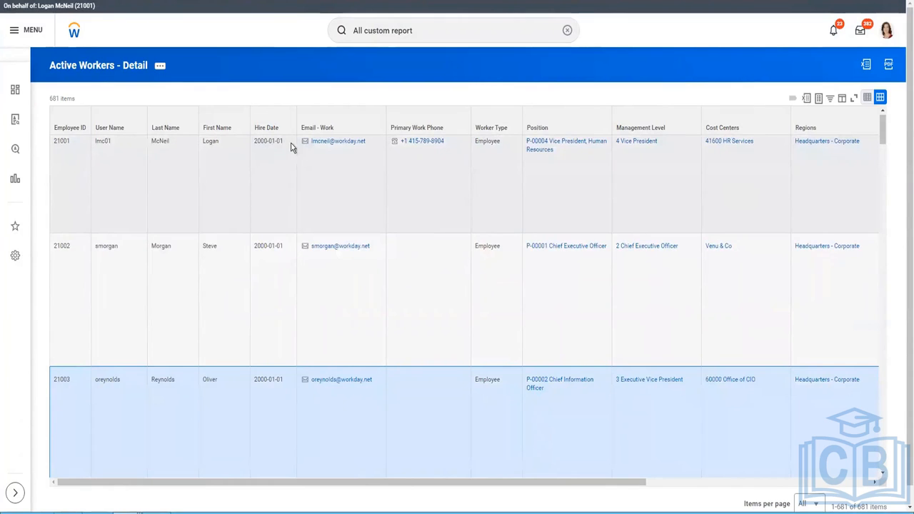
Check the first worker's hire date and work email values, then scroll right to the Country column
double_click(240, 147)
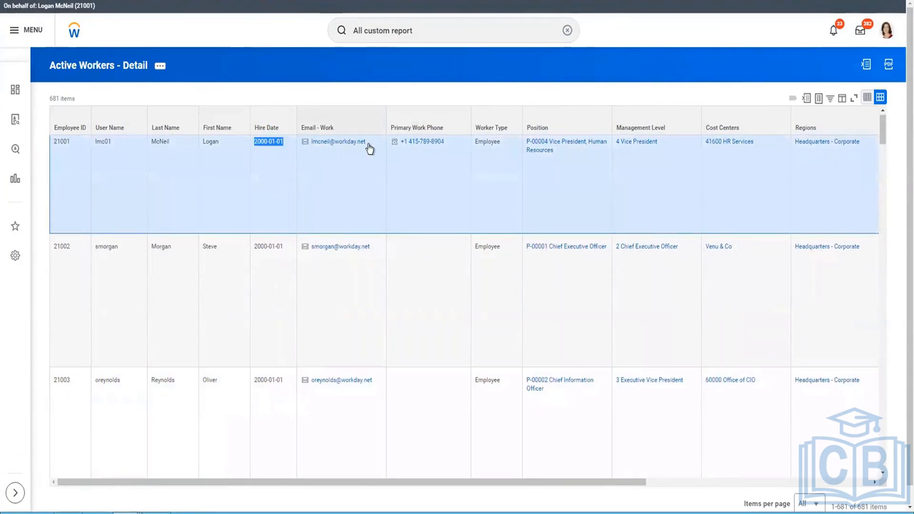
drag(309, 147, 467, 180)
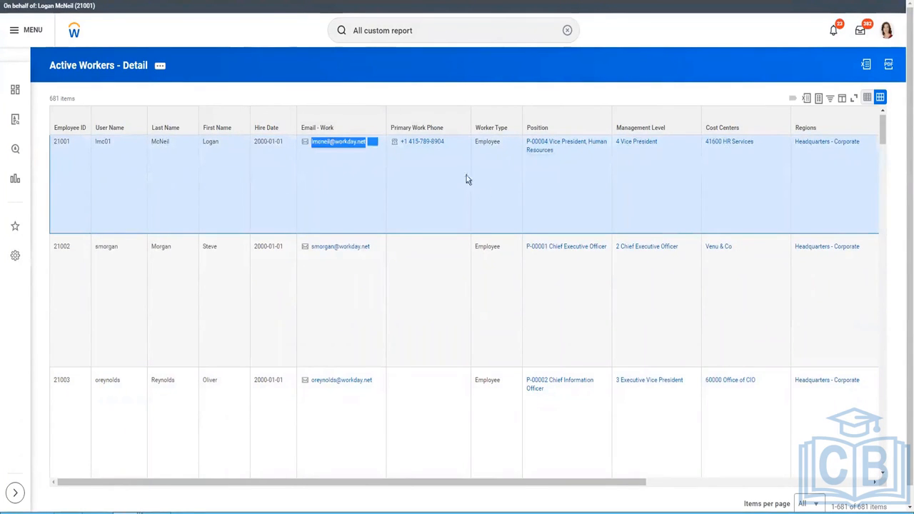
drag(403, 142, 543, 190)
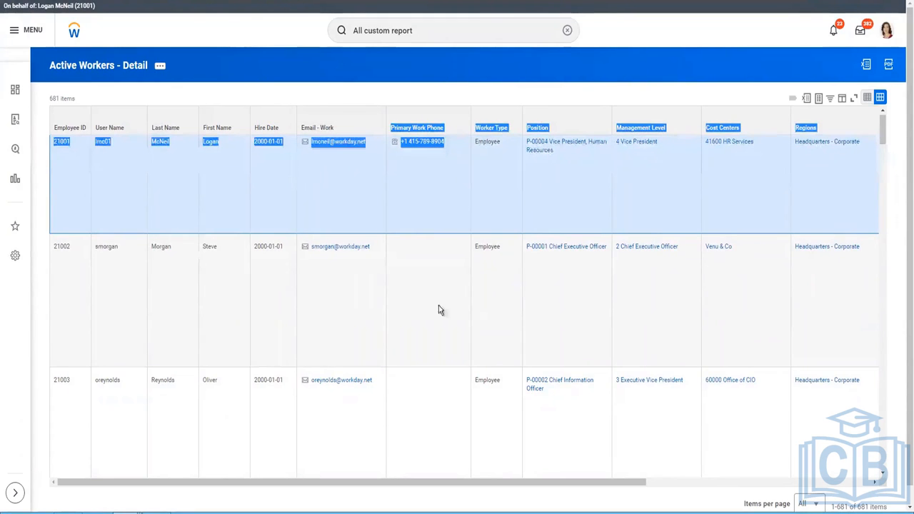
click(527, 491)
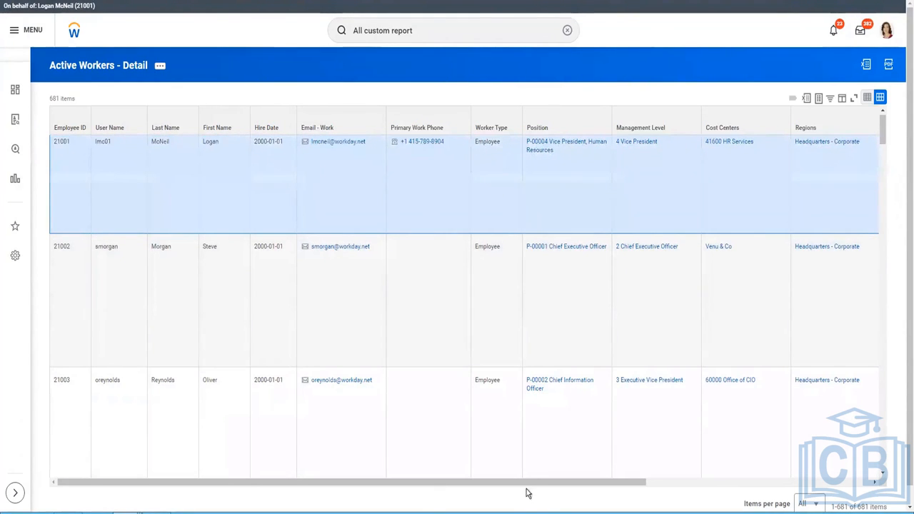
drag(631, 485, 859, 489)
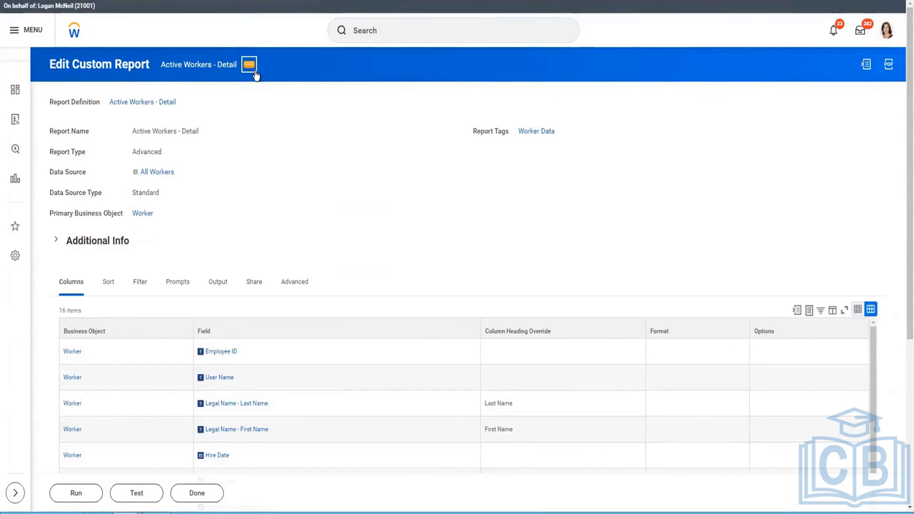
Edit Active Workers - Detail via Custom Report > Edit and show its Advanced options
click(251, 69)
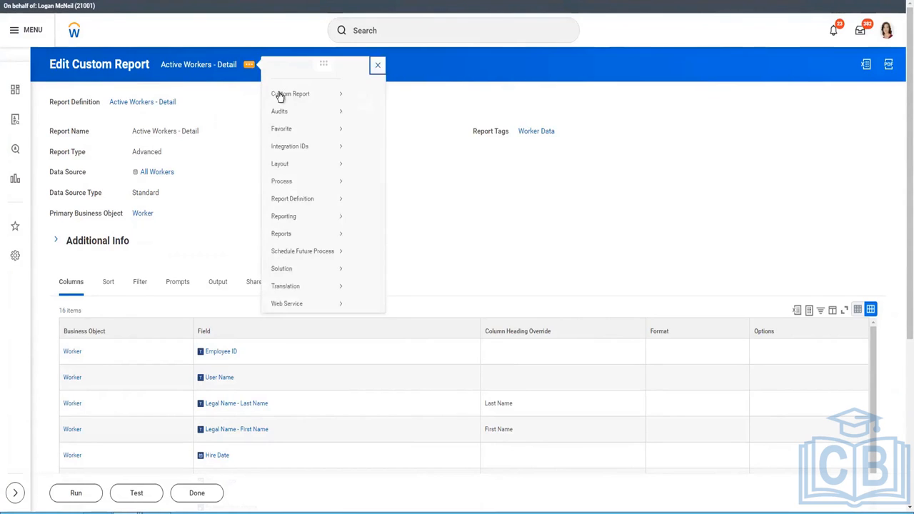
mouse_move(282, 106)
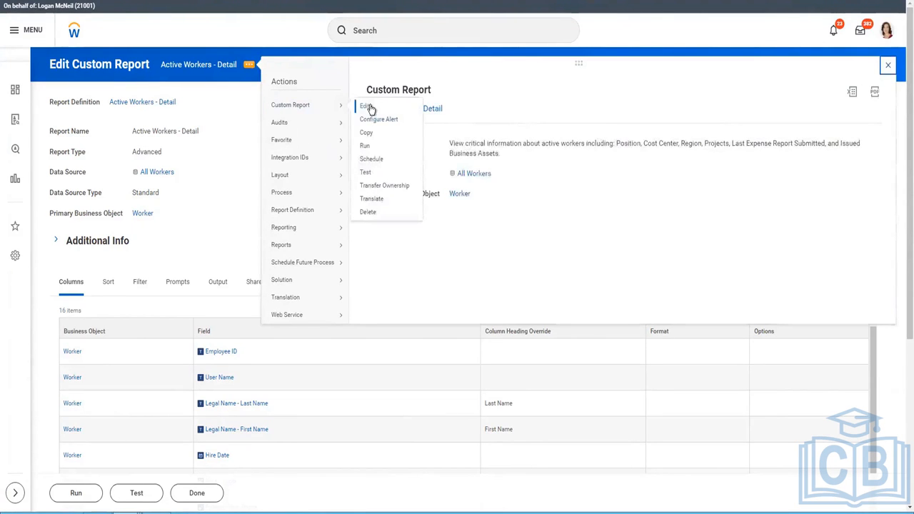
click(367, 106)
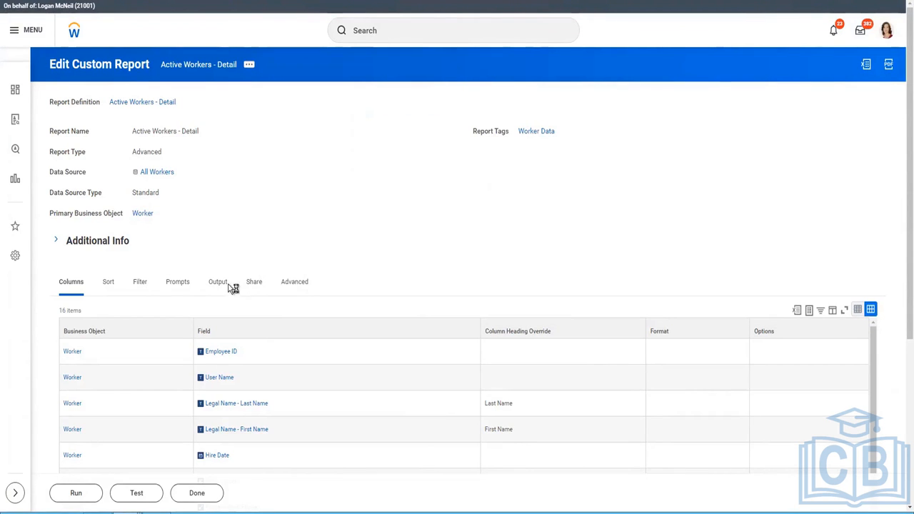
click(308, 278)
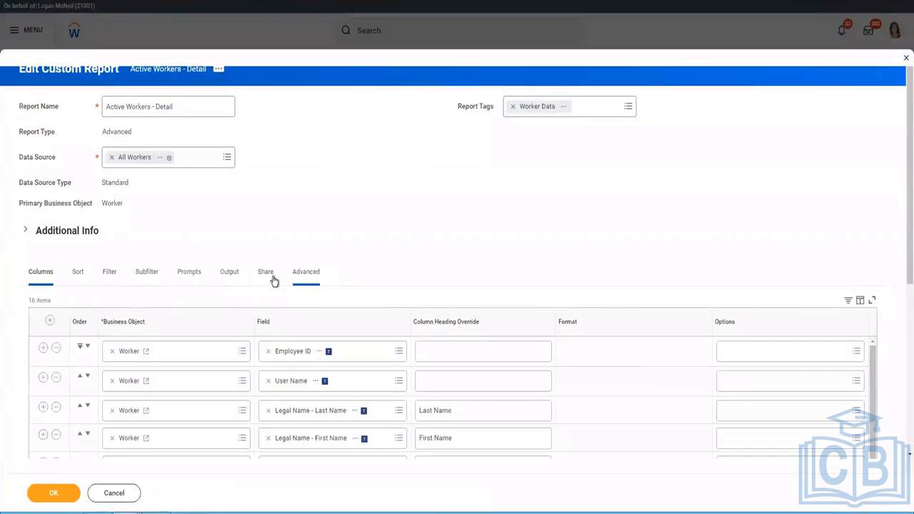
Tick Enable As Web Service under Web Services Options and return to the report results
scroll(324, 219, down, 3)
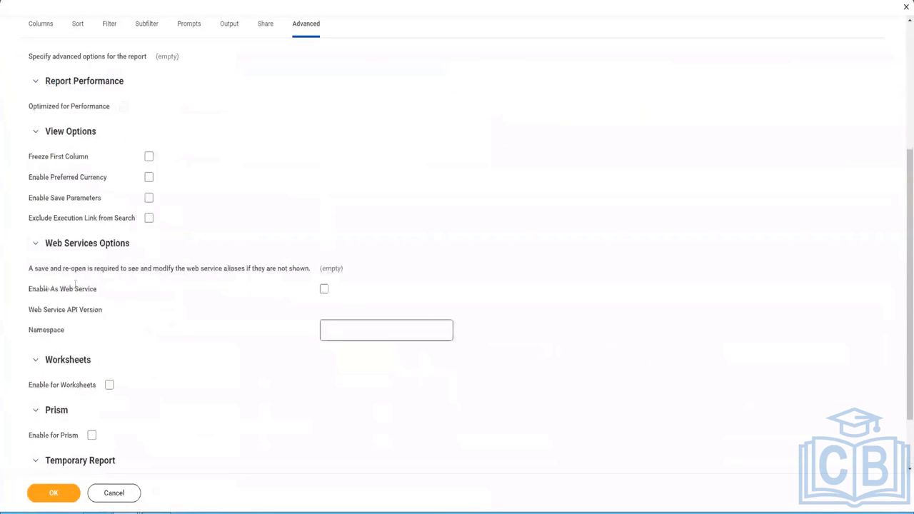
drag(26, 289, 97, 294)
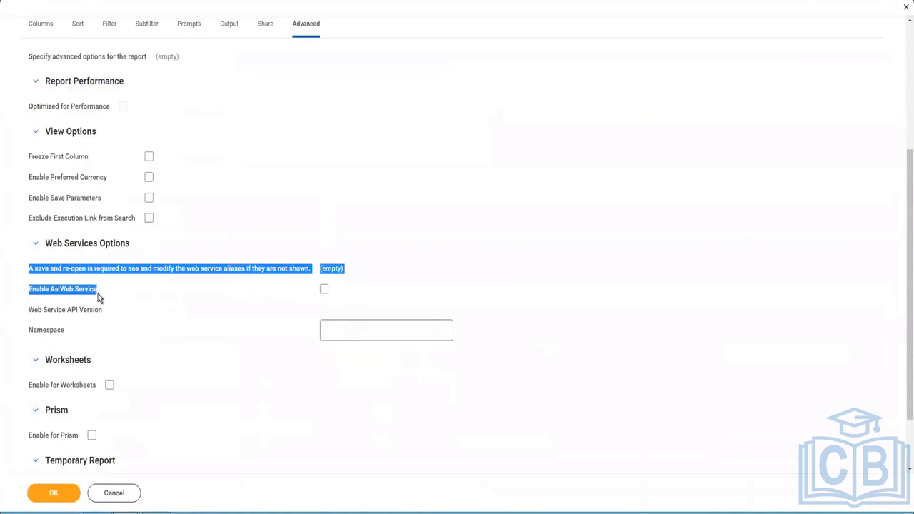
click(325, 291)
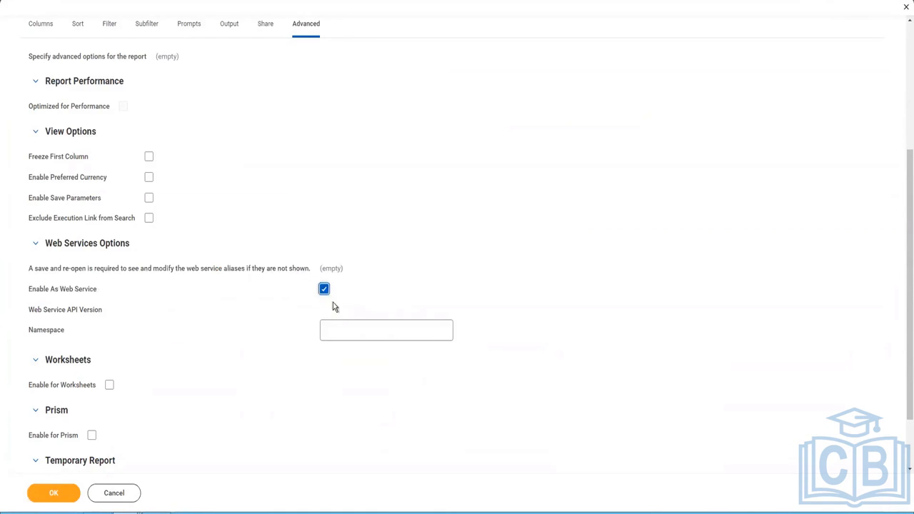
click(323, 290)
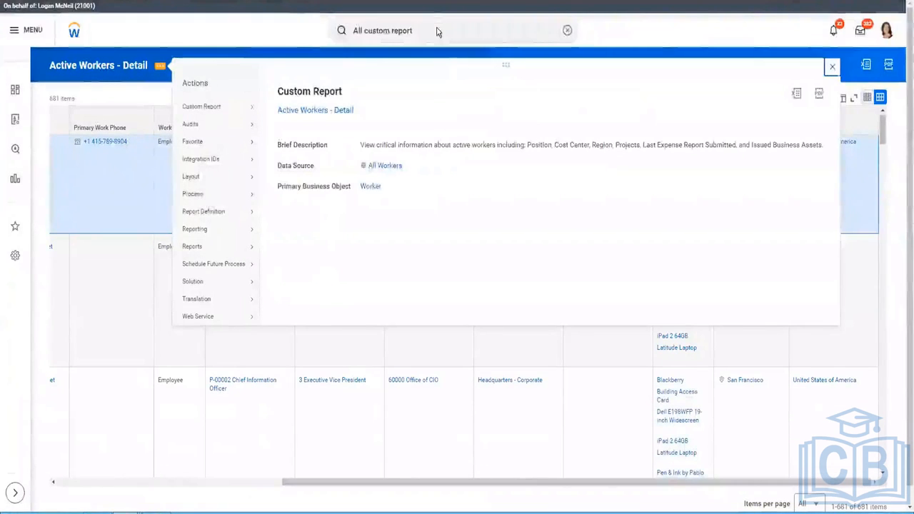
click(437, 30)
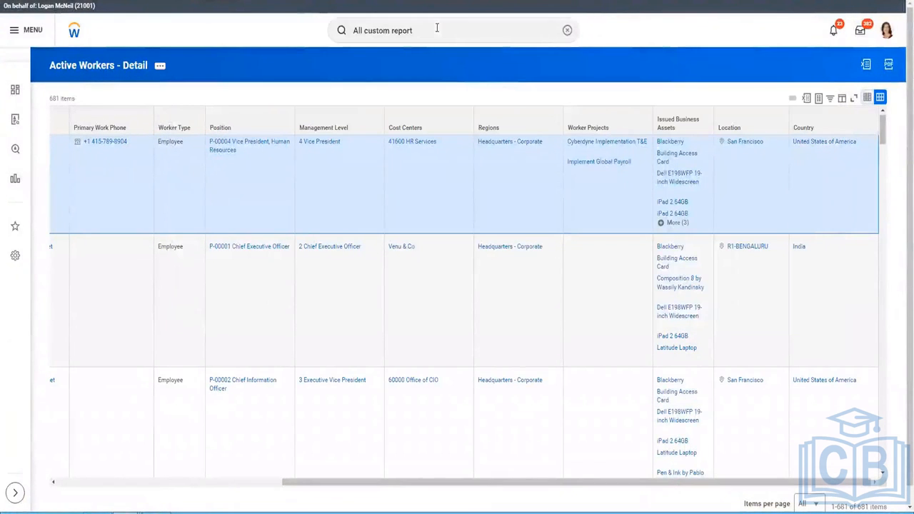
Search Workday for 'Create EIB' and open the Create EIB task
click(437, 30)
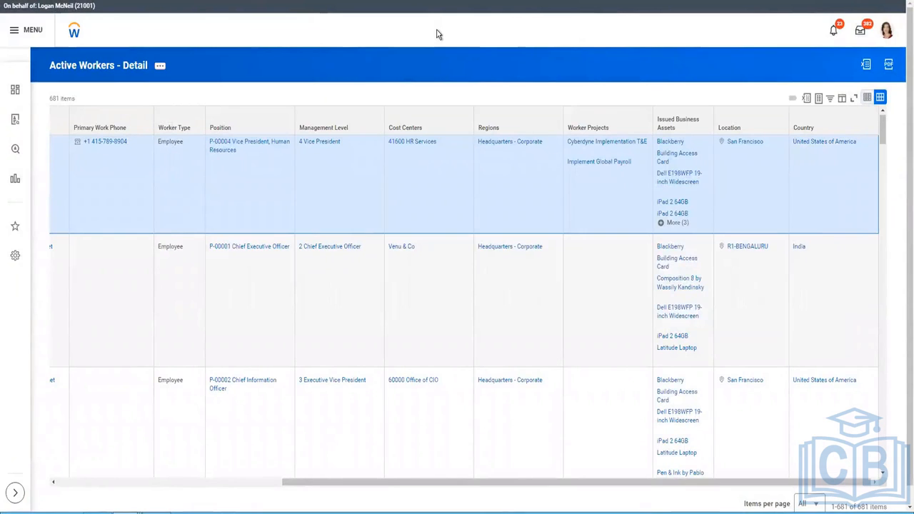
click(437, 30)
key(ctrl+a)
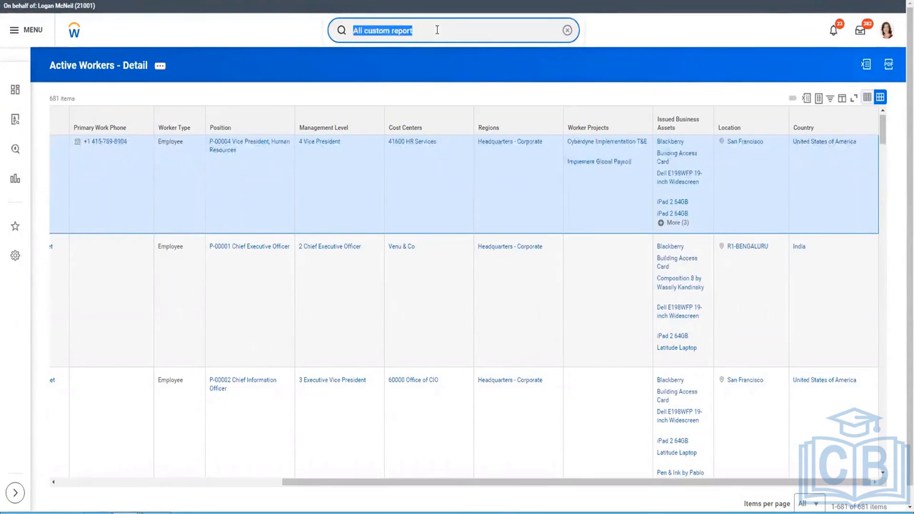
text(Crea)
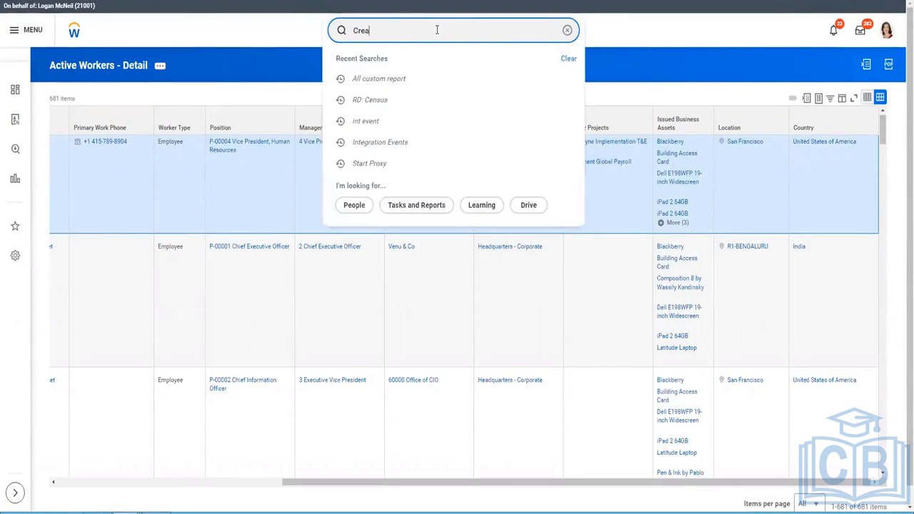
text(te EIB)
key(Return)
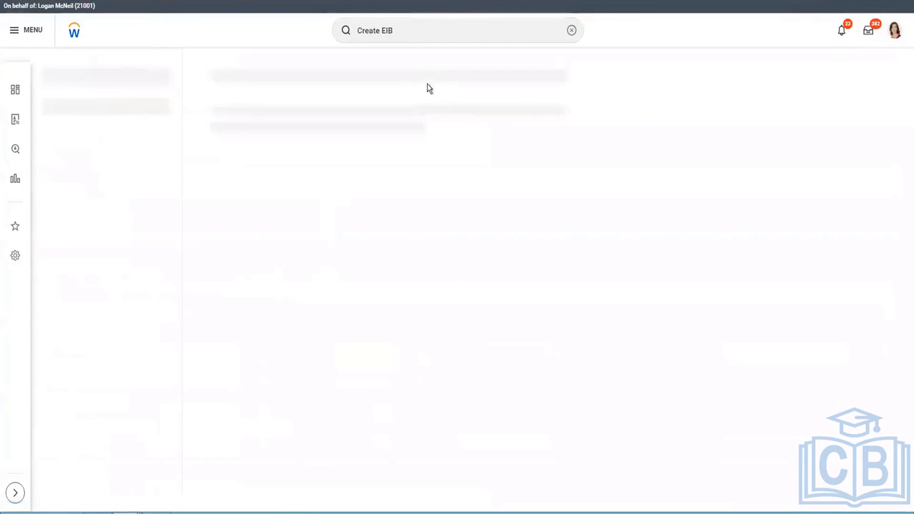
click(231, 103)
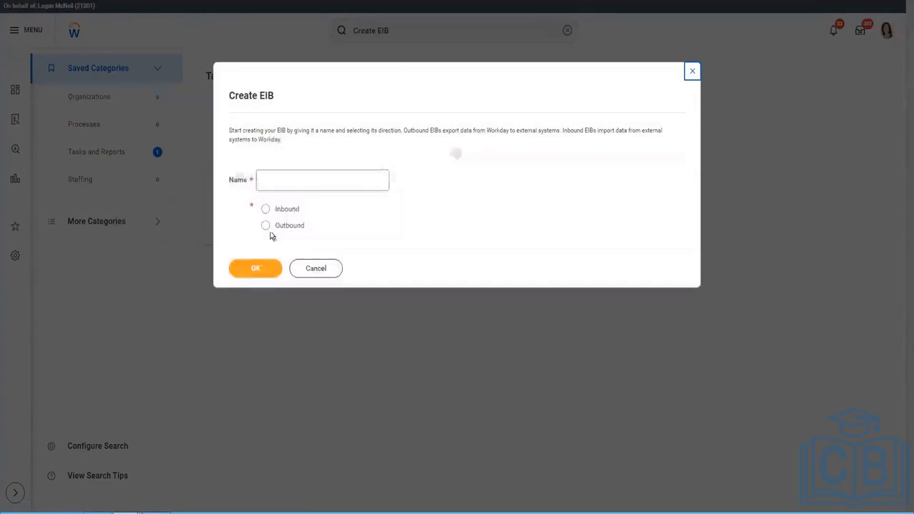
Create an Outbound EIB named 'CF - Worker Census Data - Outbound' and confirm it
click(266, 227)
click(269, 182)
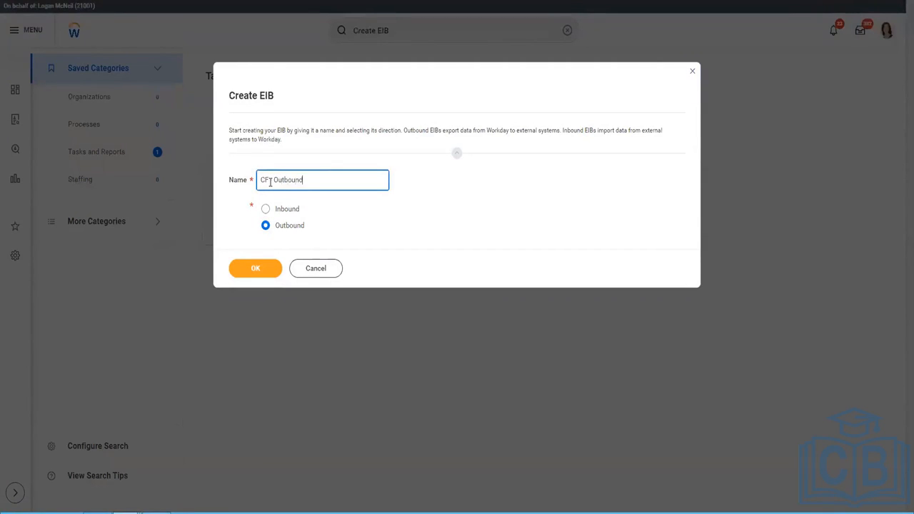
text(-)
key(BackSpace)
text(Worker Census Data -)
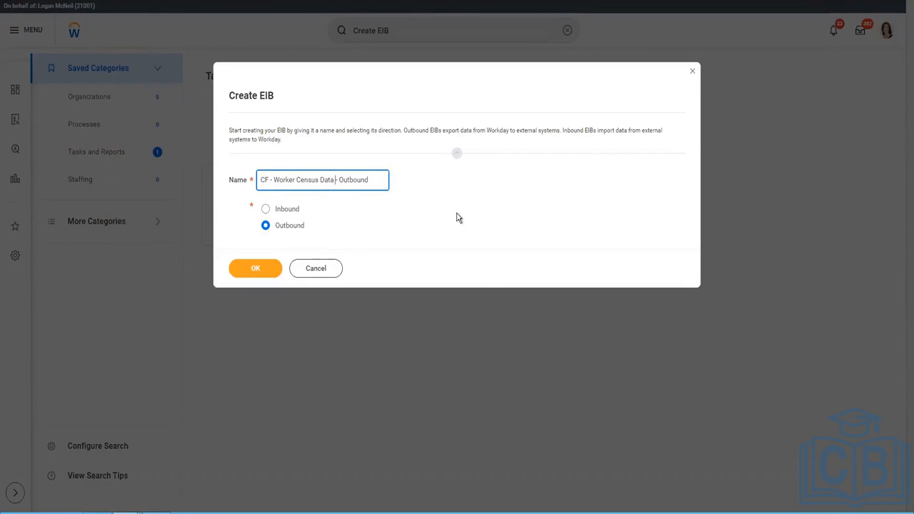
click(293, 227)
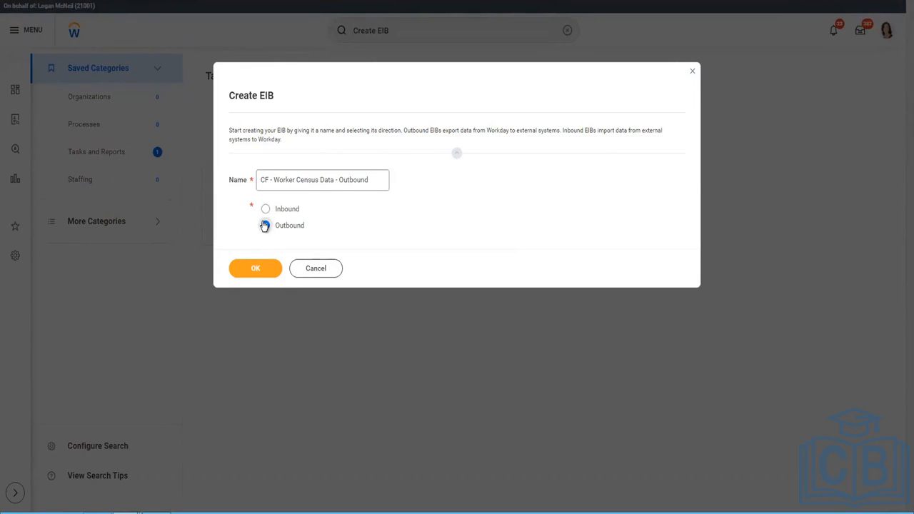
click(267, 275)
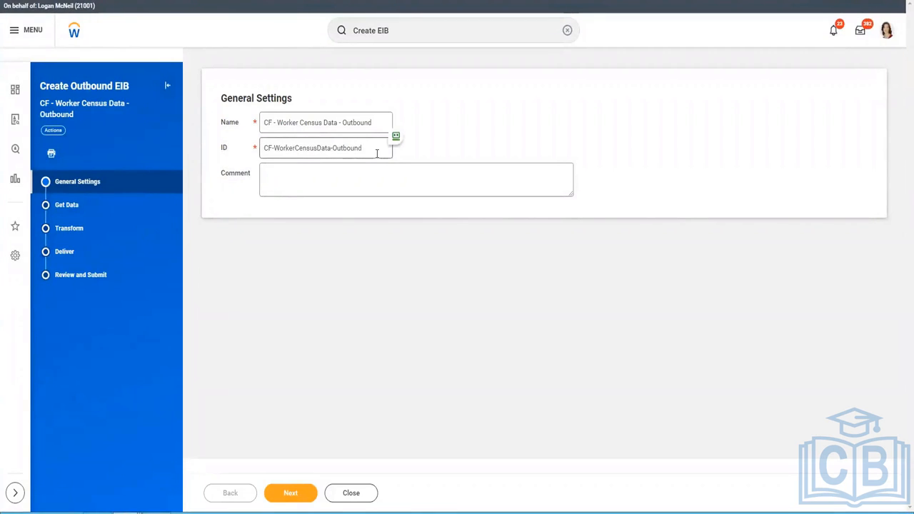
click(294, 493)
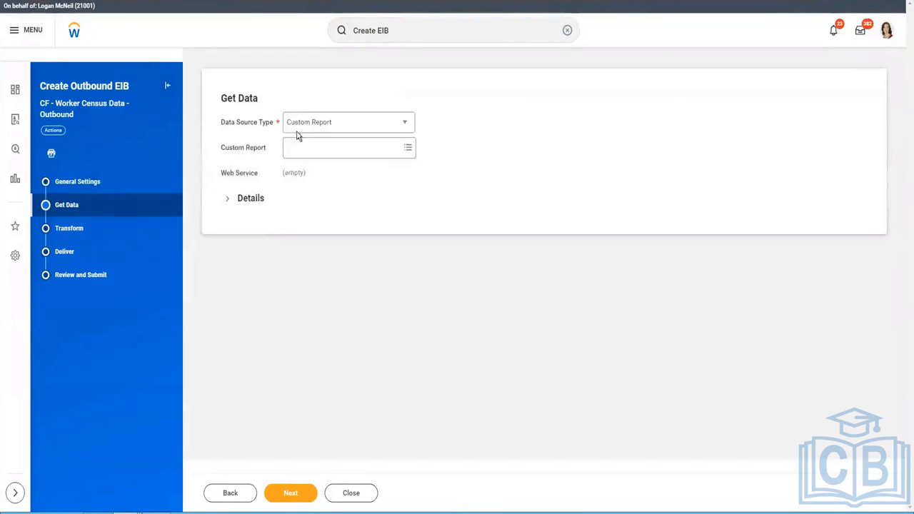
Expand Details and keep Custom Report as the EIB's data source type
click(227, 198)
click(336, 122)
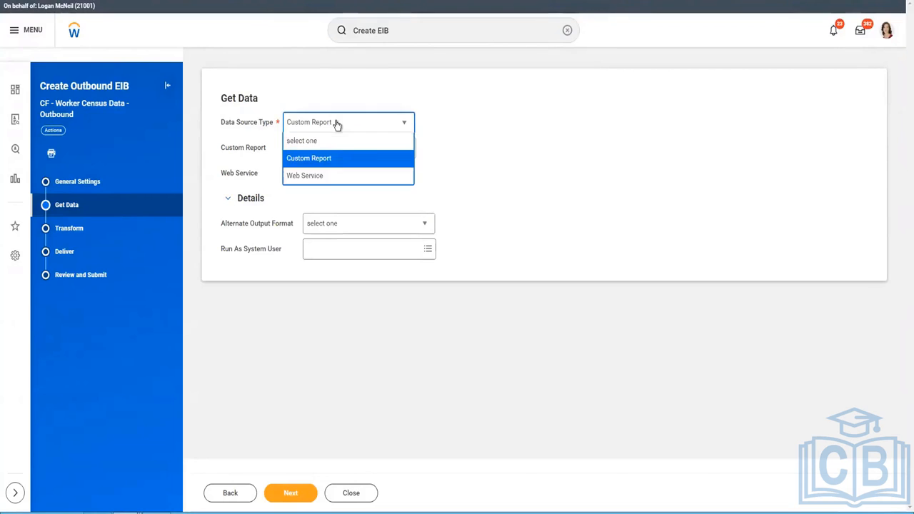
click(308, 160)
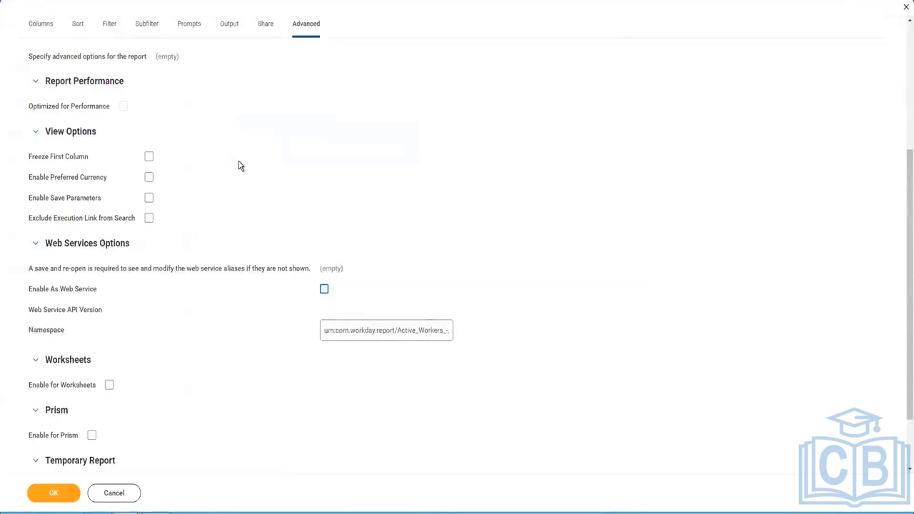
scroll(238, 161, up, 3)
Copy the Active Workers - Detail report name and search for it as the custom report
triple_click(179, 70)
key(ctrl+c)
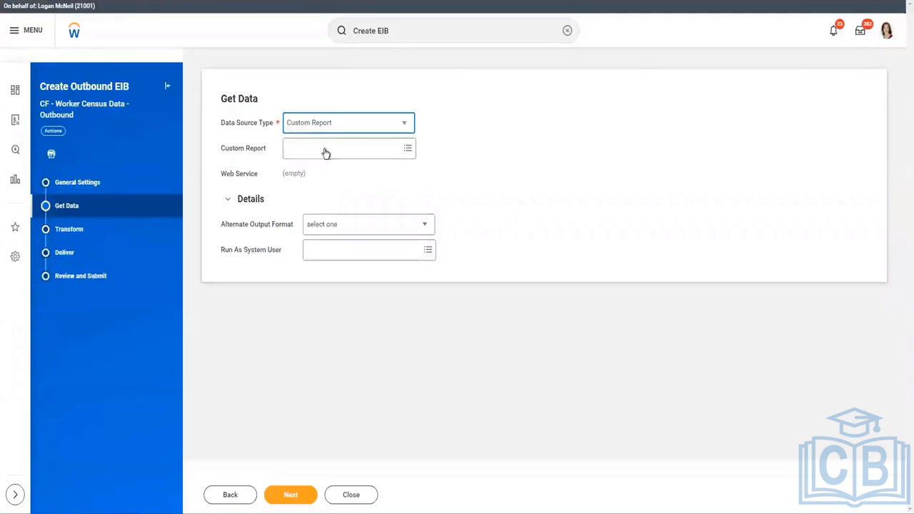
click(325, 149)
key(ctrl+v)
key(Return)
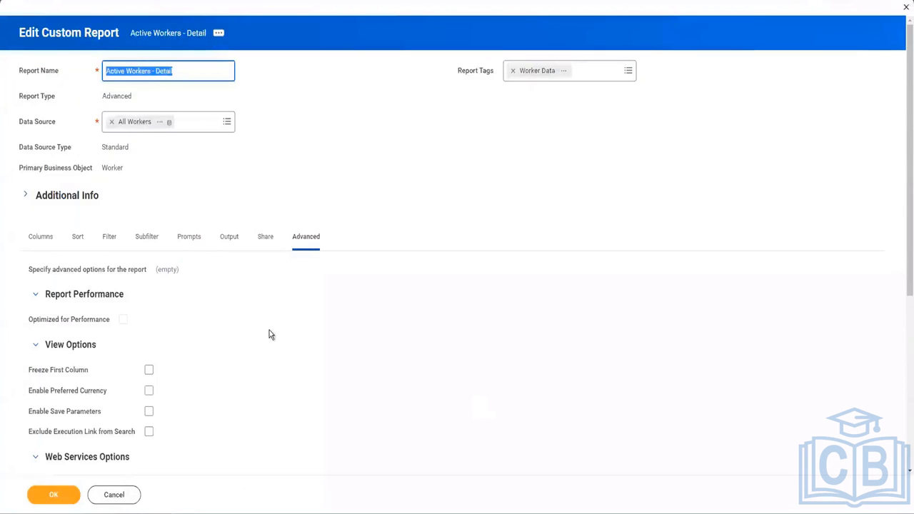
Enable the report as a web service at API version v40.0 and save it
scroll(274, 342, down, 2)
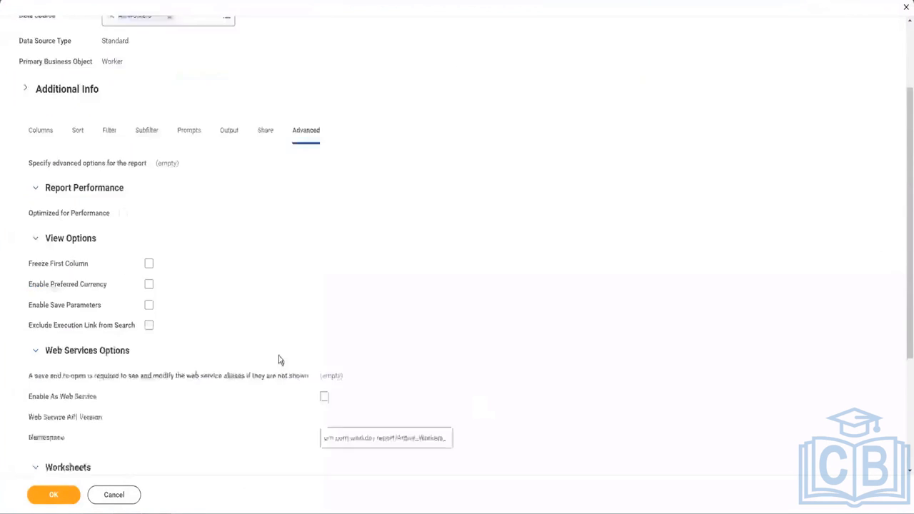
scroll(279, 359, down, 1)
click(325, 345)
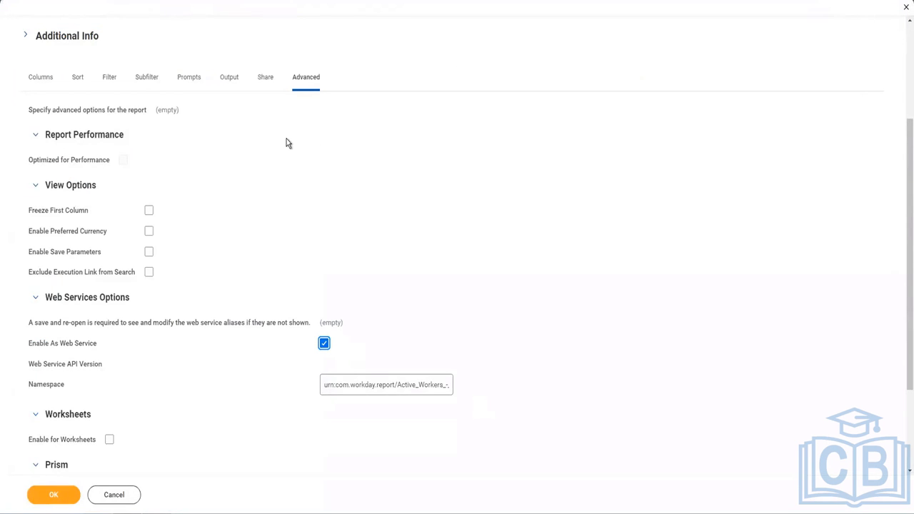
scroll(195, 382, down, 3)
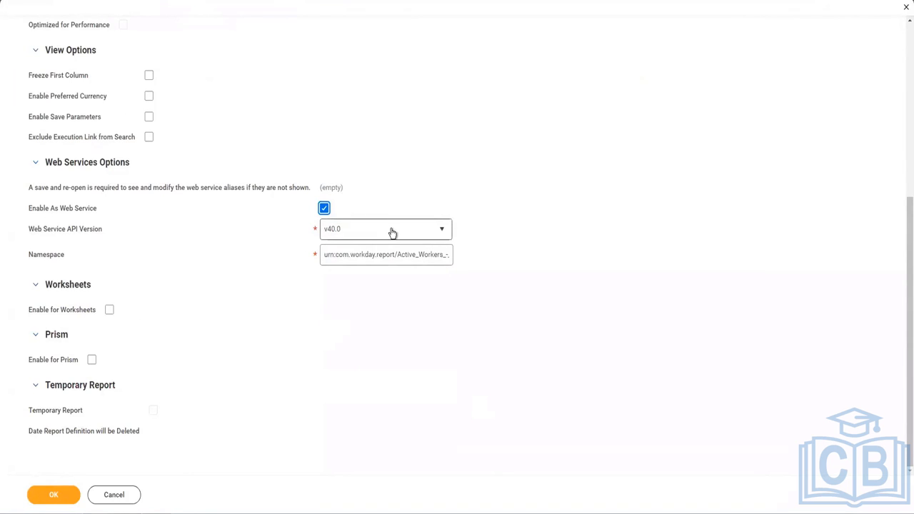
click(448, 232)
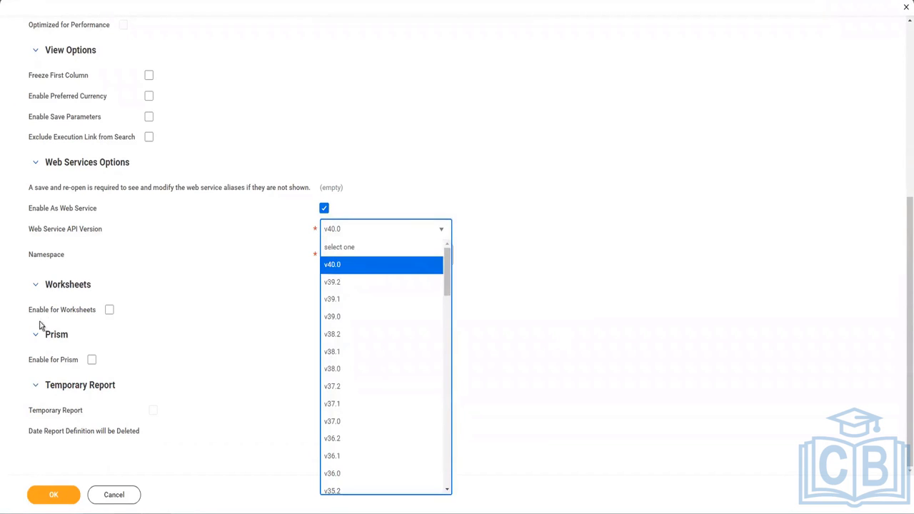
click(175, 294)
click(57, 495)
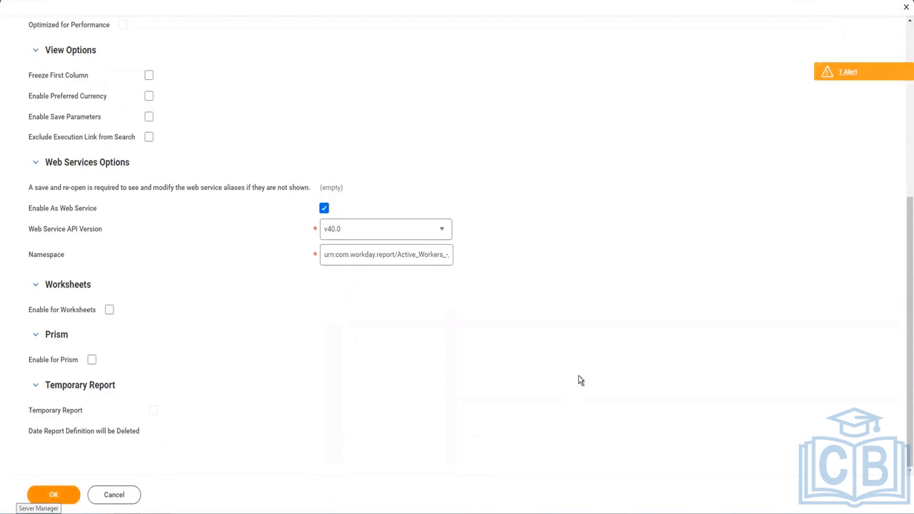
scroll(235, 245, up, 5)
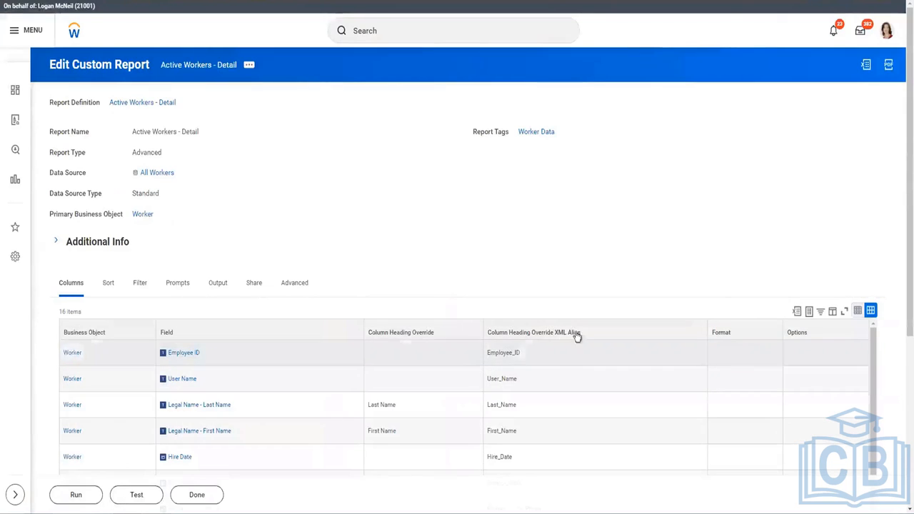
Review the 16 columns and XML aliases of Active Workers - Detail, then return to the custom report search
drag(586, 334, 488, 333)
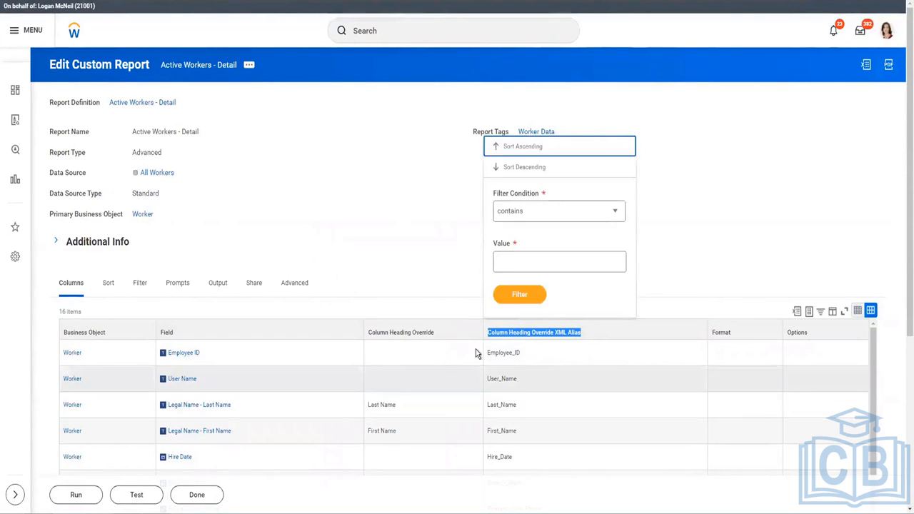
click(175, 350)
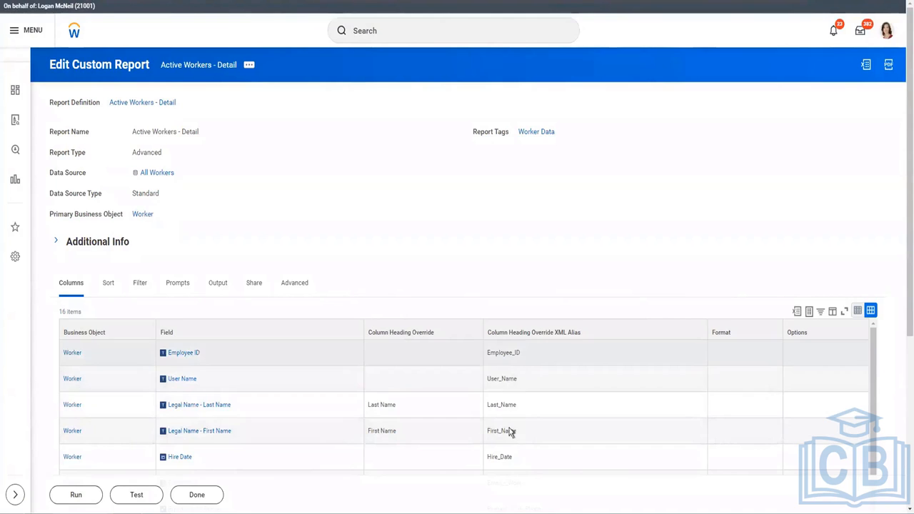
scroll(513, 265, down, 2)
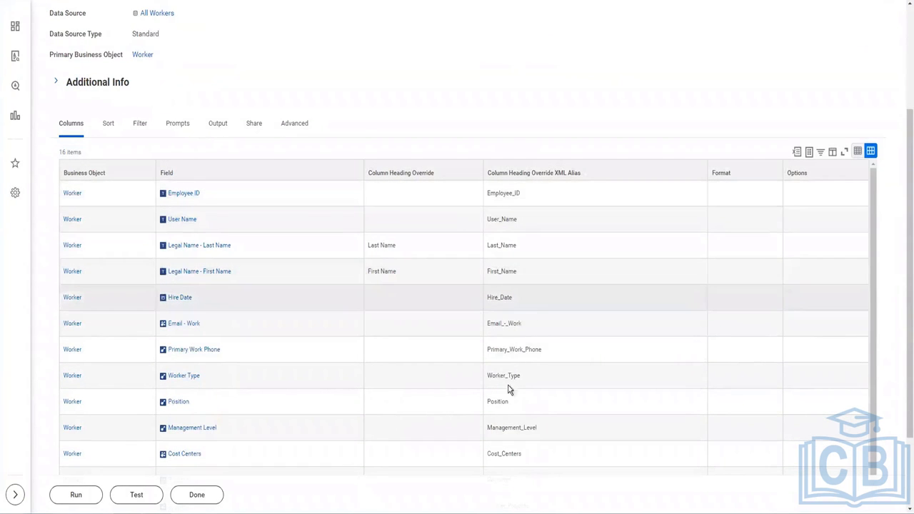
scroll(509, 389, down, 1)
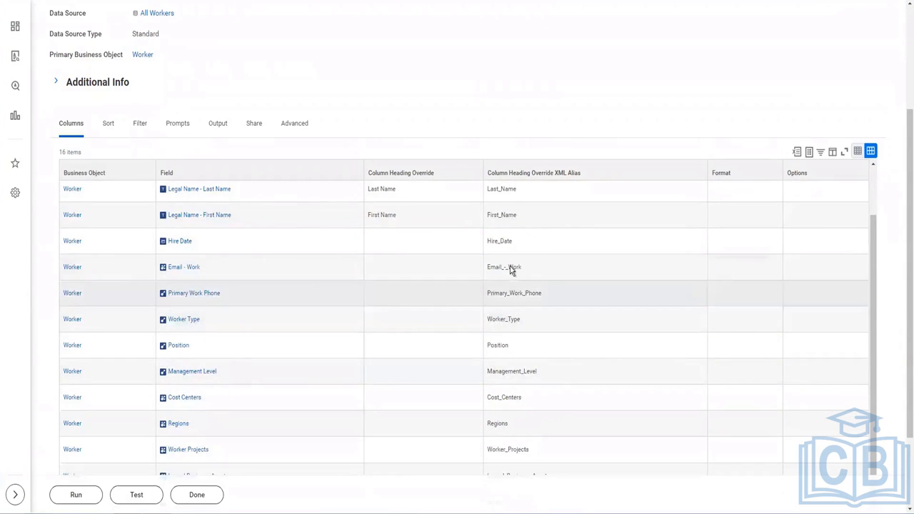
scroll(514, 412, down, 2)
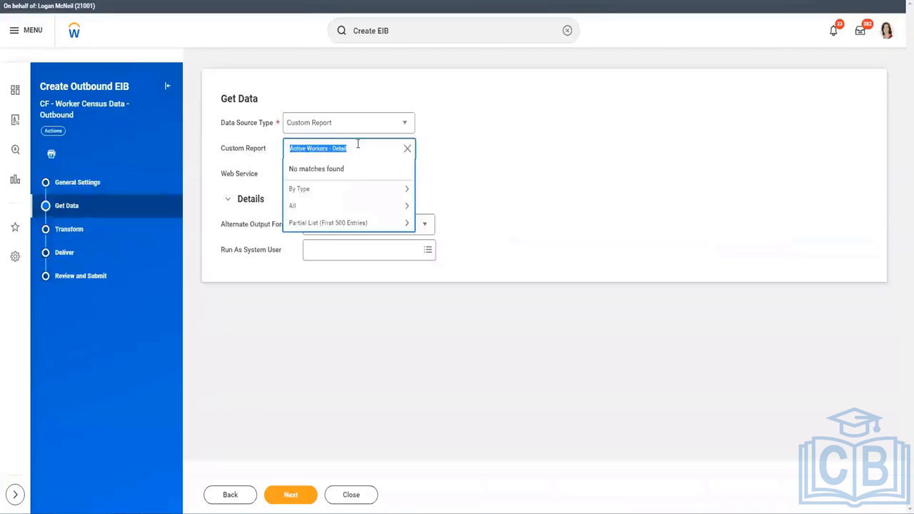
click(358, 143)
Select Active Workers - Detail as the Get Data custom report, confirm it is web-service enabled, and continue
key(Return)
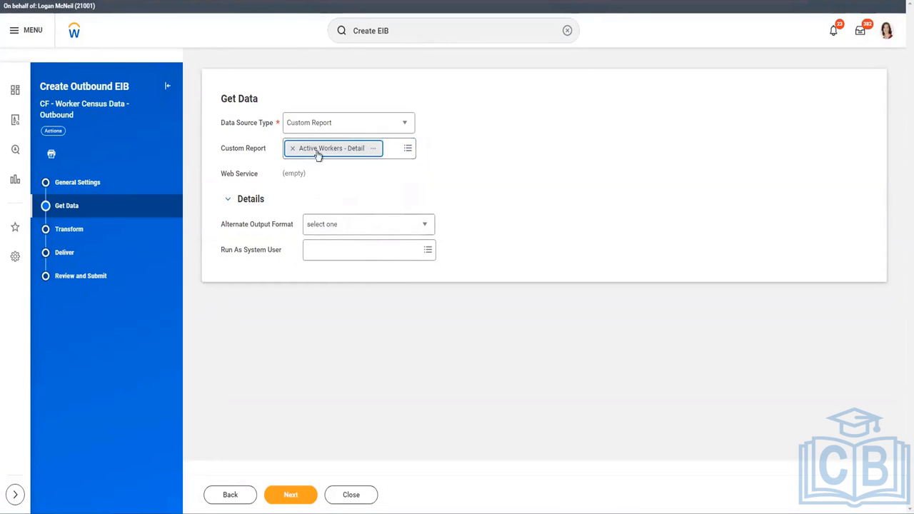
click(307, 150)
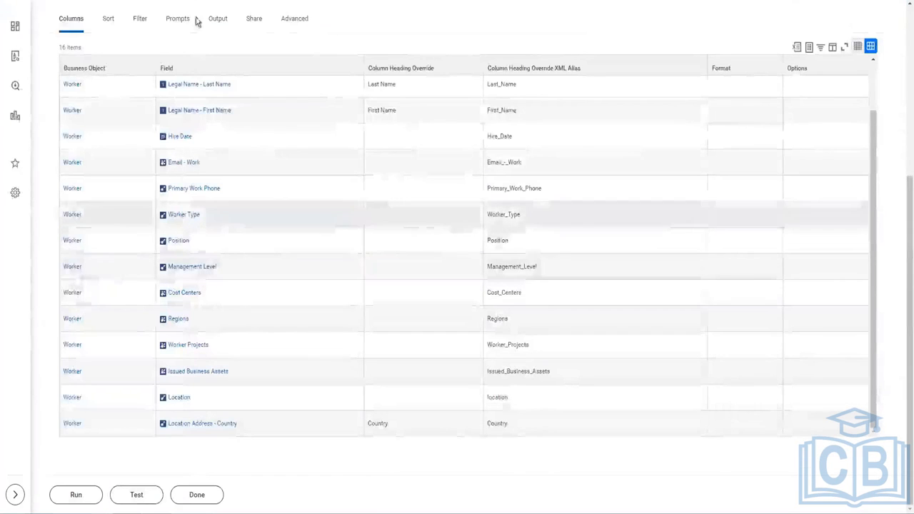
click(297, 26)
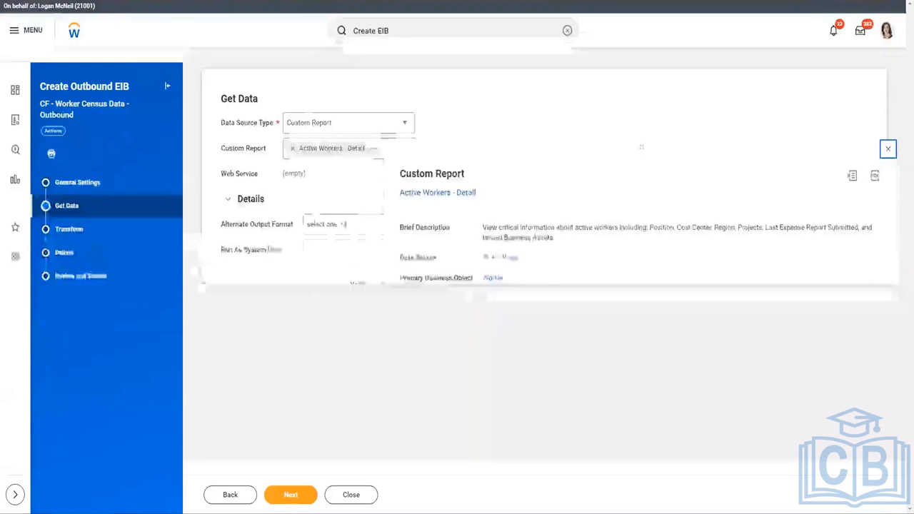
click(330, 147)
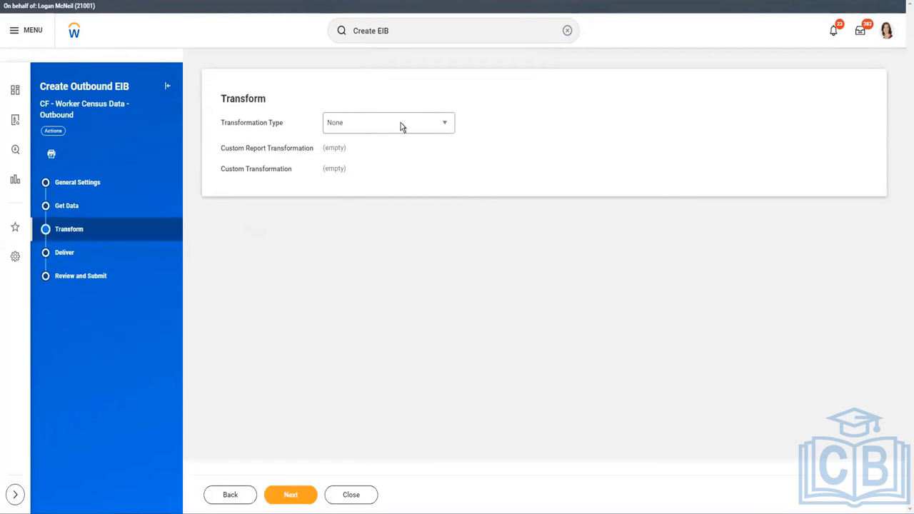
Set Transformation Type to New Custom Report Transformation and continue to the Deliver step
click(402, 124)
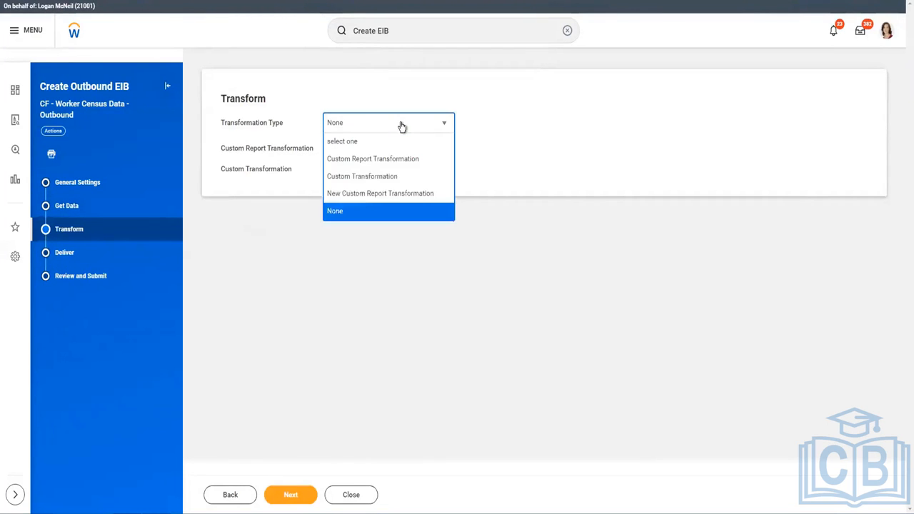
click(362, 194)
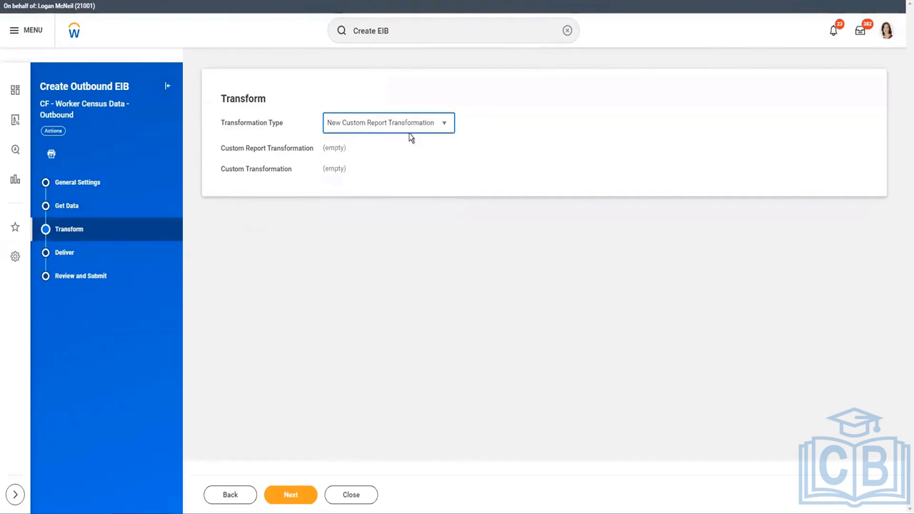
click(318, 492)
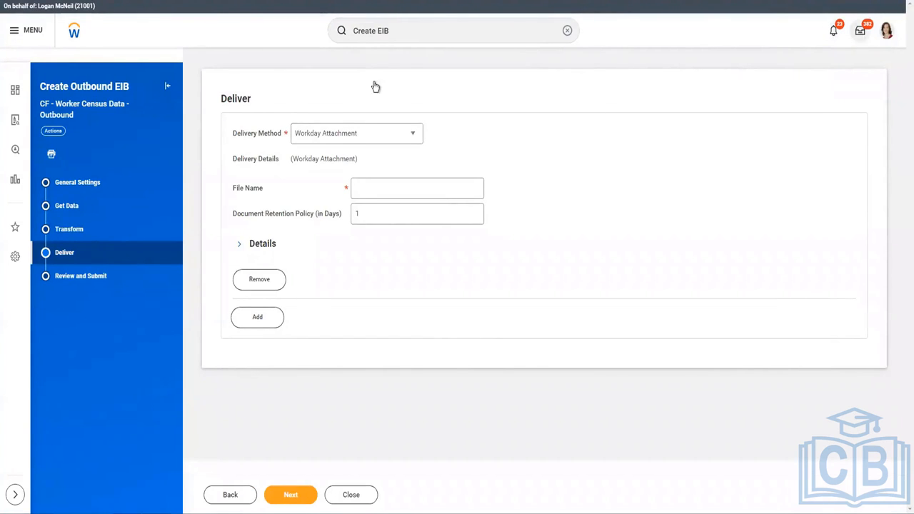
Choose FTP/SSL delivery, type 'SFTP://' as the FTPS address, then cancel the Create EIB dialog
click(336, 131)
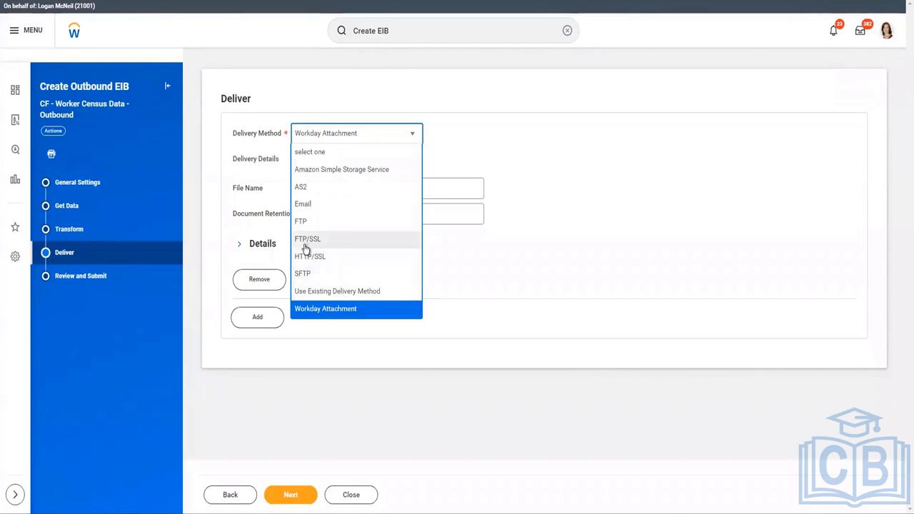
click(541, 266)
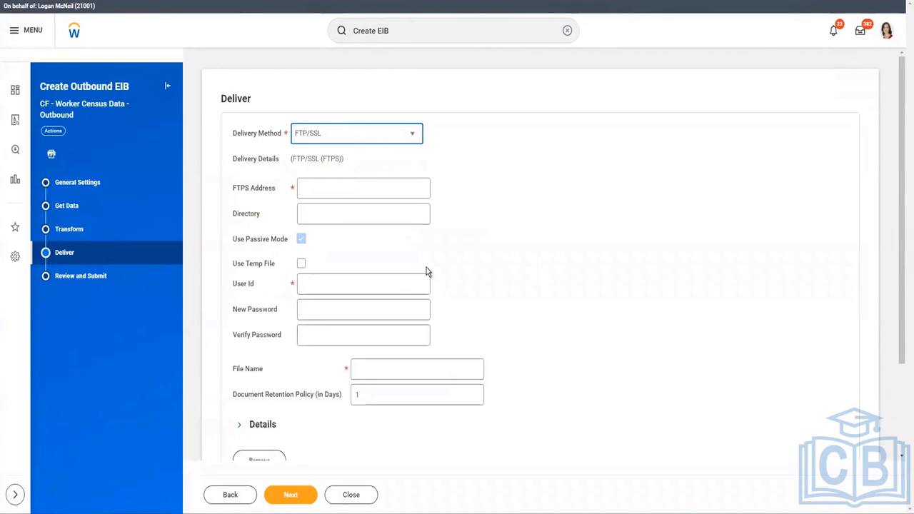
click(341, 183)
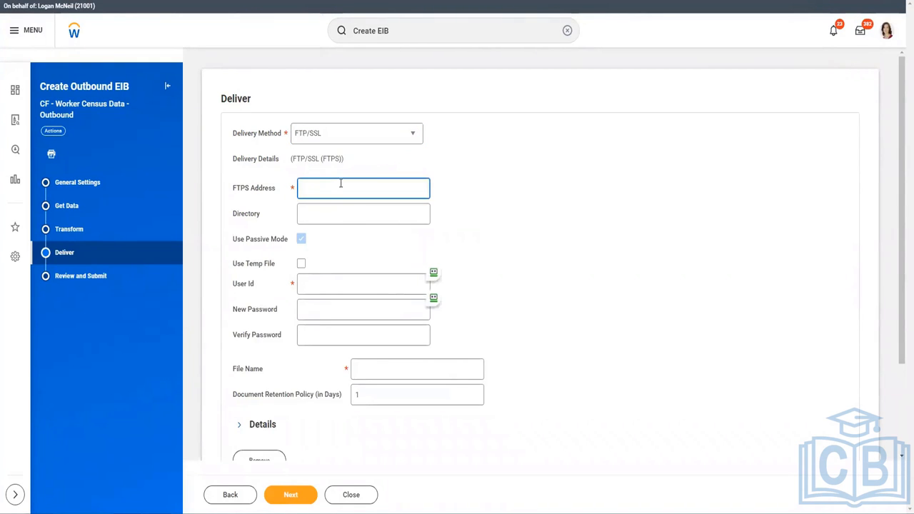
text(SFTP://)
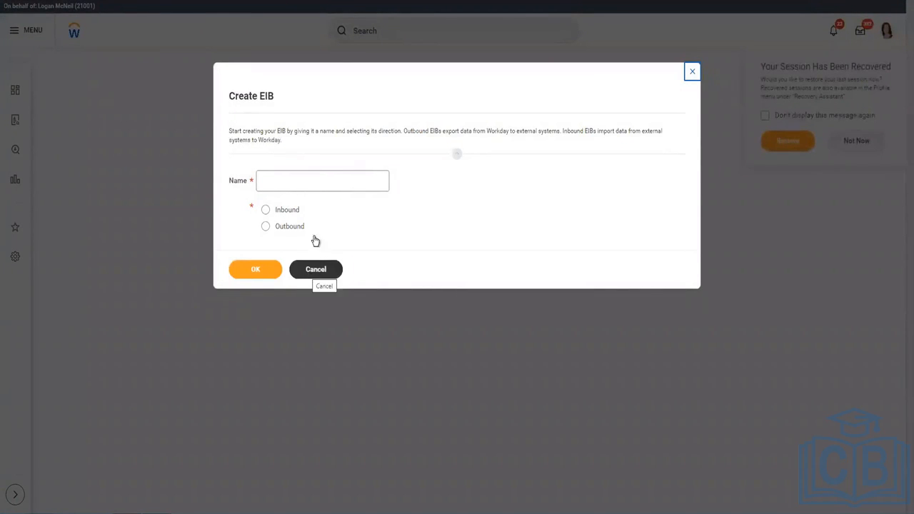
click(315, 273)
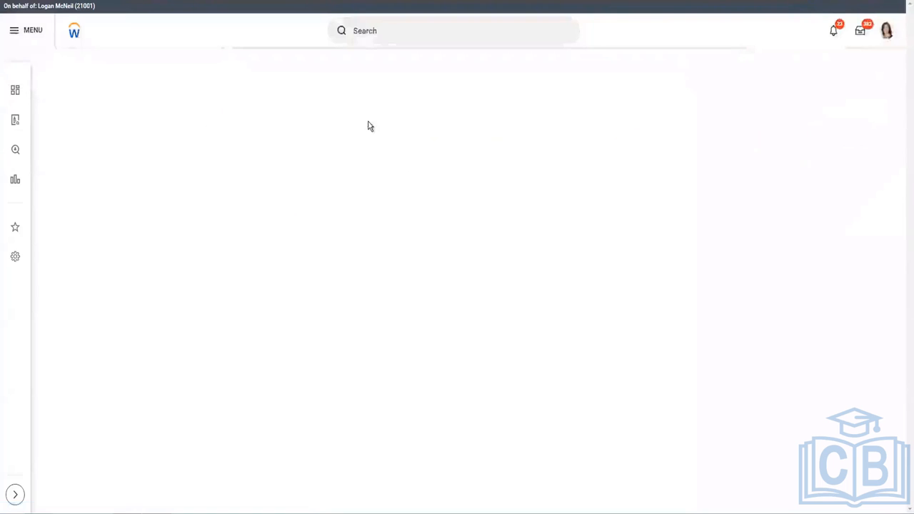
Search 'Intsys: OutboundCF', open CF - Worker Census Data - Outbound, and edit its outbound EIB
click(383, 30)
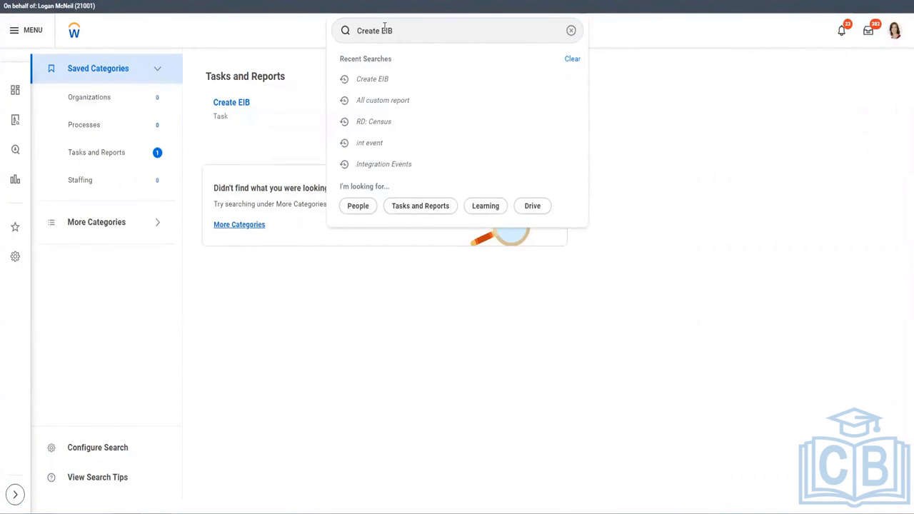
triple_click(434, 35)
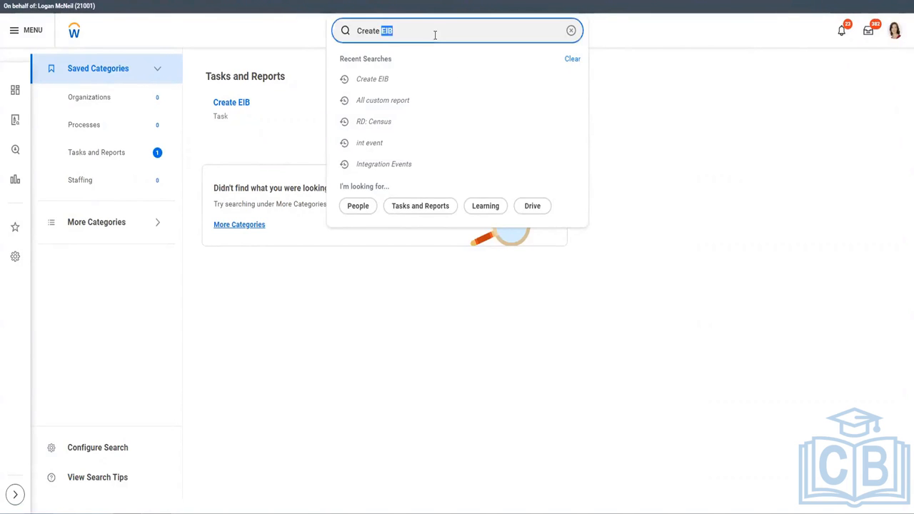
text(Intsys)
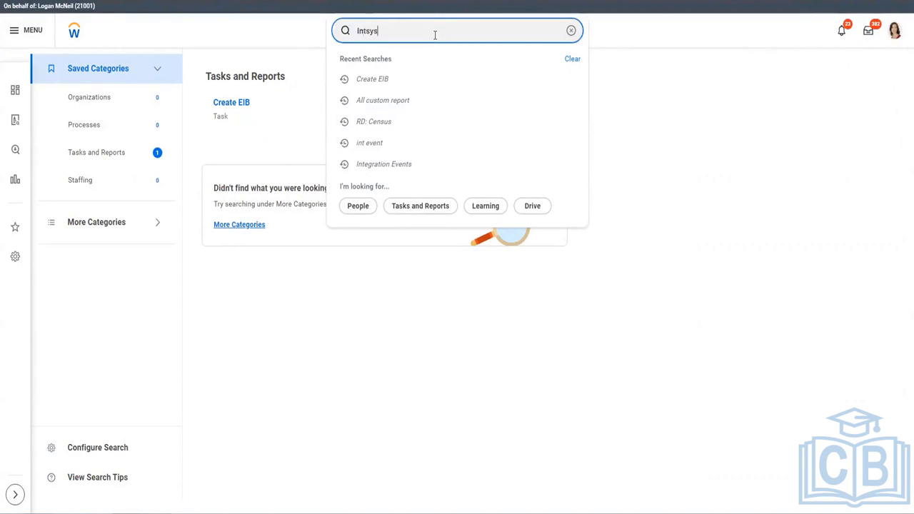
text(: Outbound)
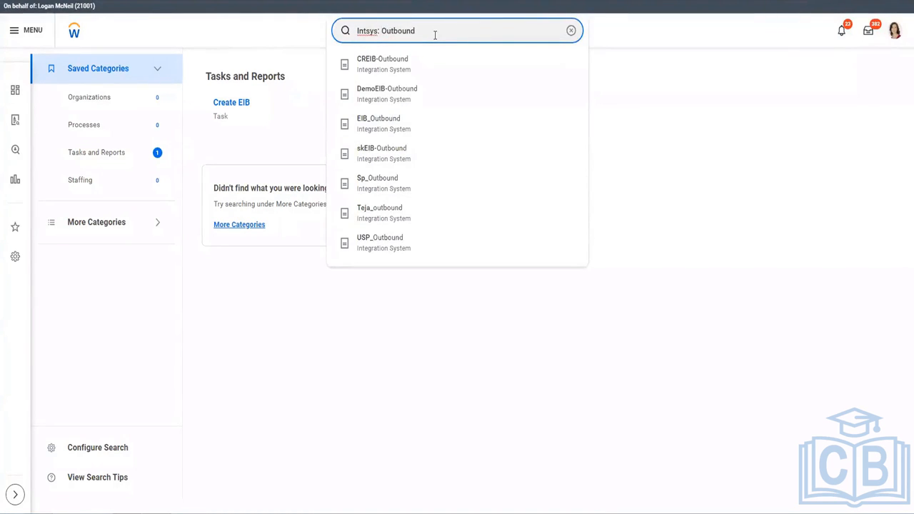
text(CF)
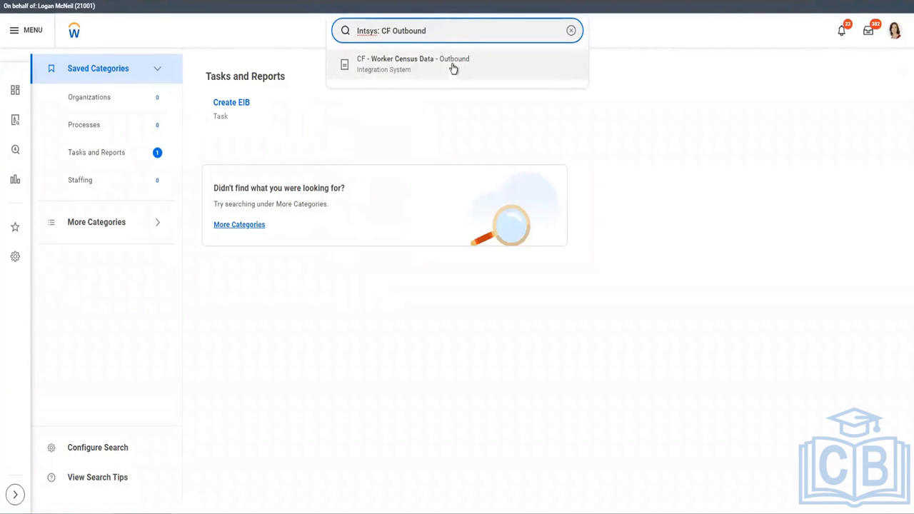
click(452, 68)
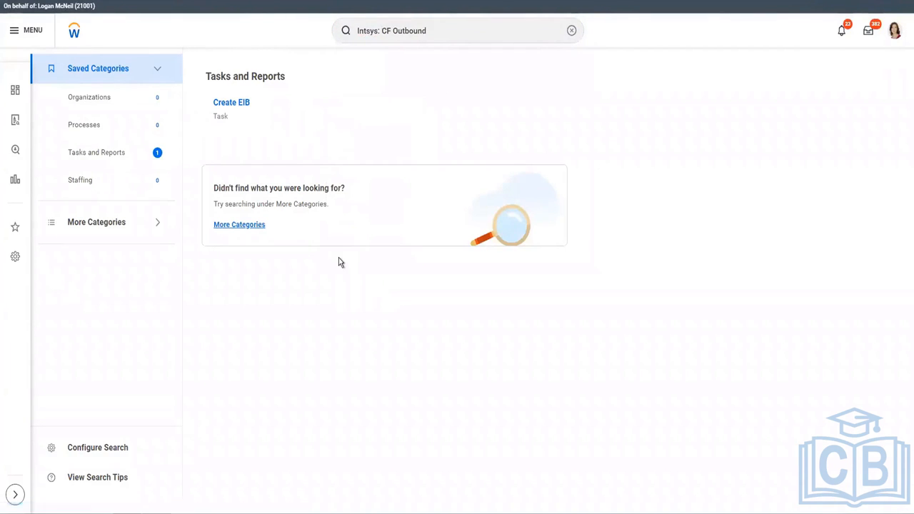
click(323, 64)
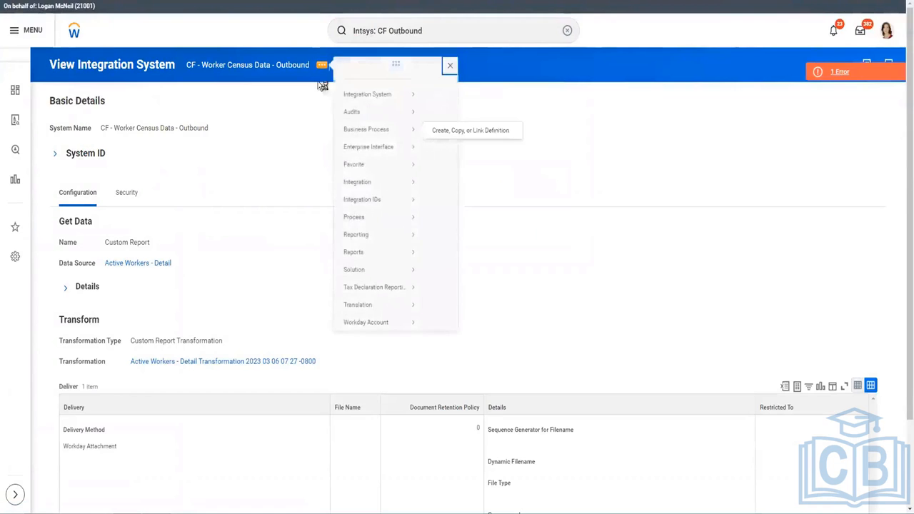
mouse_move(417, 161)
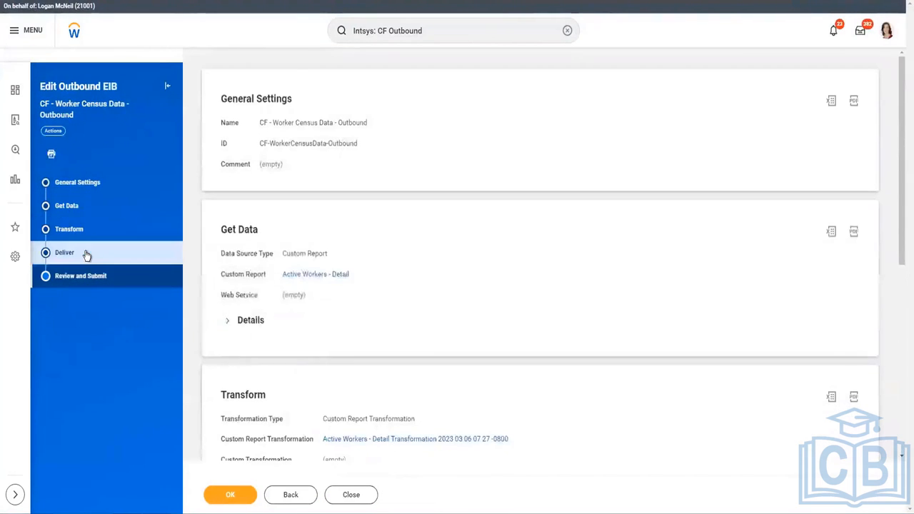
click(86, 255)
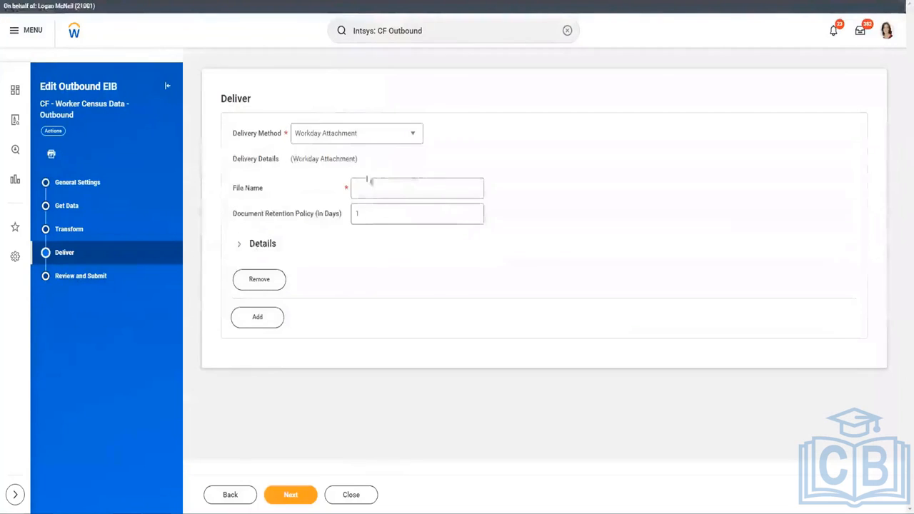
Set FTP/SSL delivery to address ftpsi://127.0.0.1 with directory /CF/census/inbound
click(364, 137)
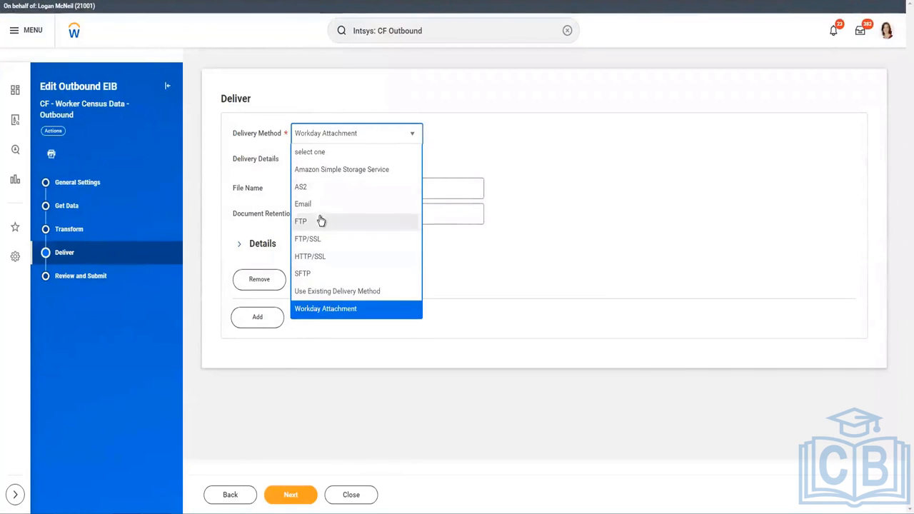
click(380, 245)
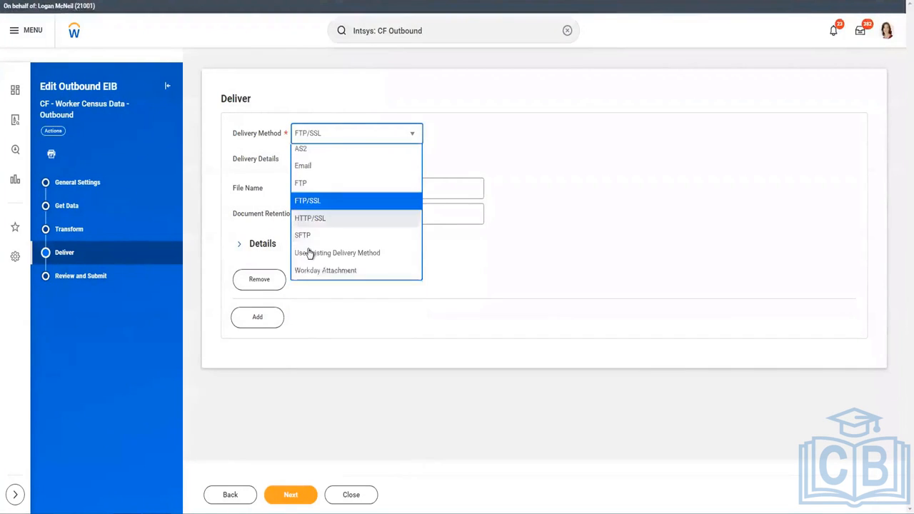
click(386, 186)
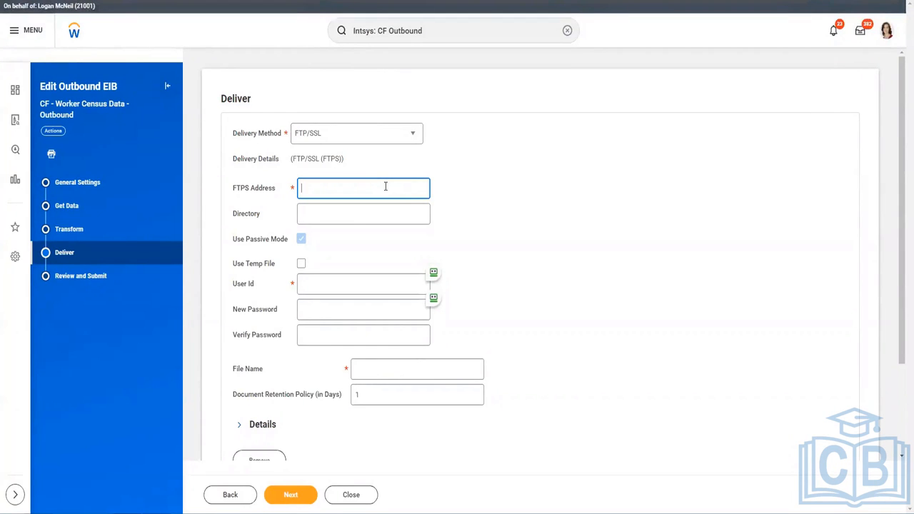
text(tp://)
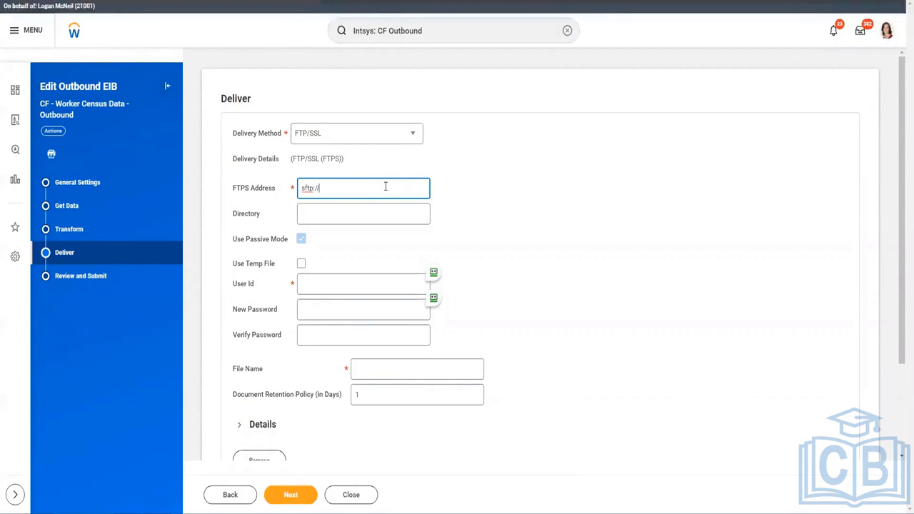
text(127.0.0.1)
click(338, 211)
text(CF)
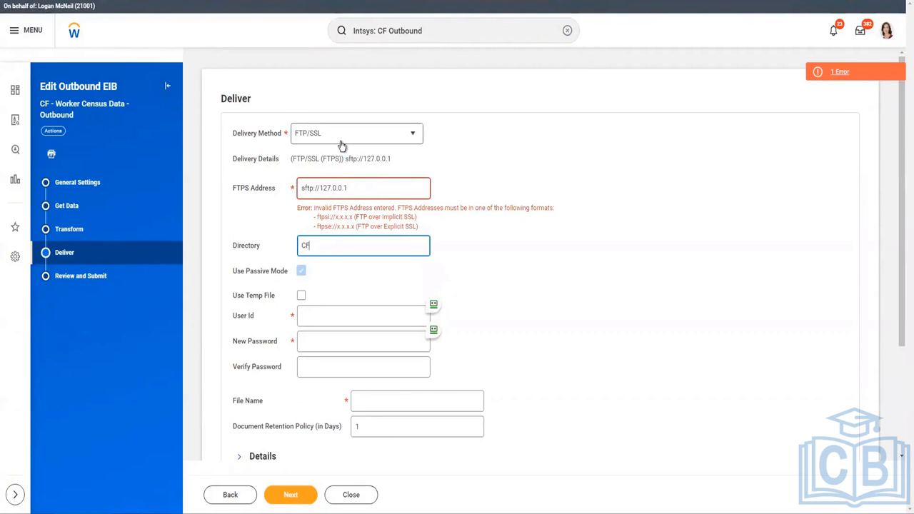
click(305, 190)
key(BackSpace)
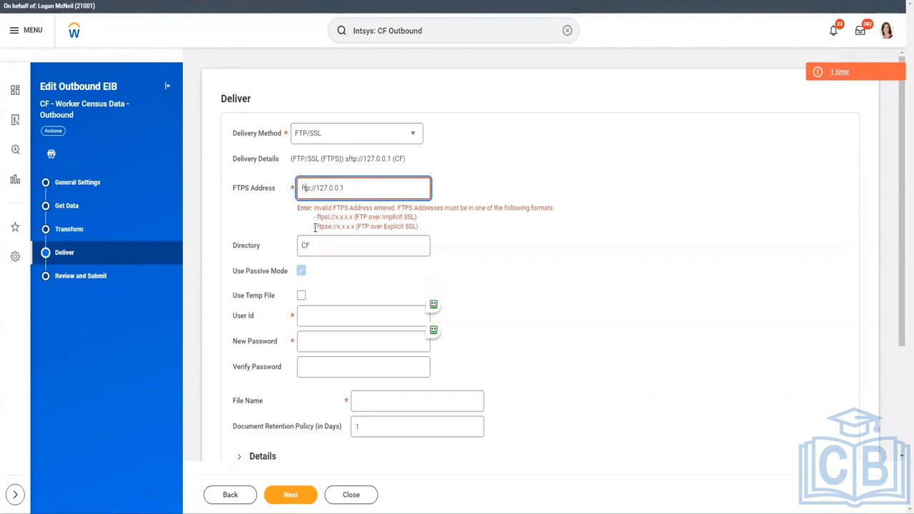
text(si)
click(321, 237)
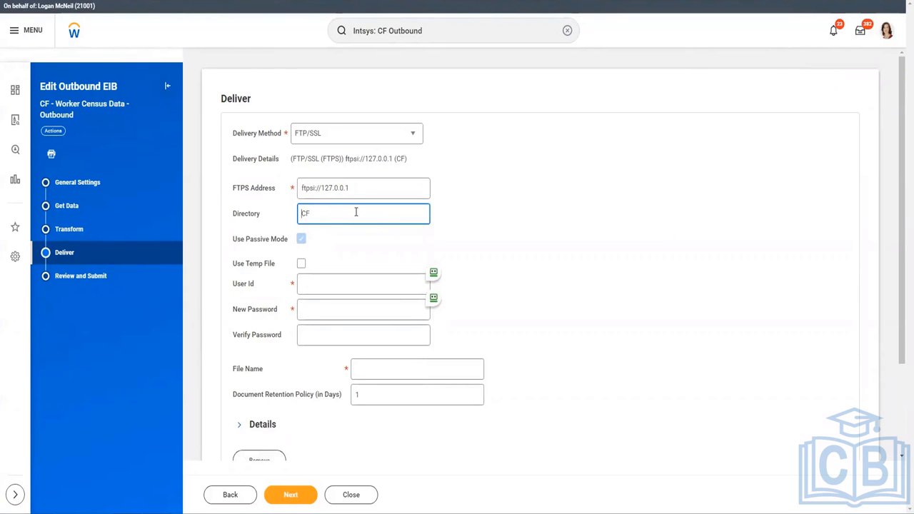
text(/census/inmboubd)
shift+click(344, 215)
drag(341, 215, 338, 216)
text(inbound)
Enter the FTP user ID and the new password, then confirm the password
click(337, 288)
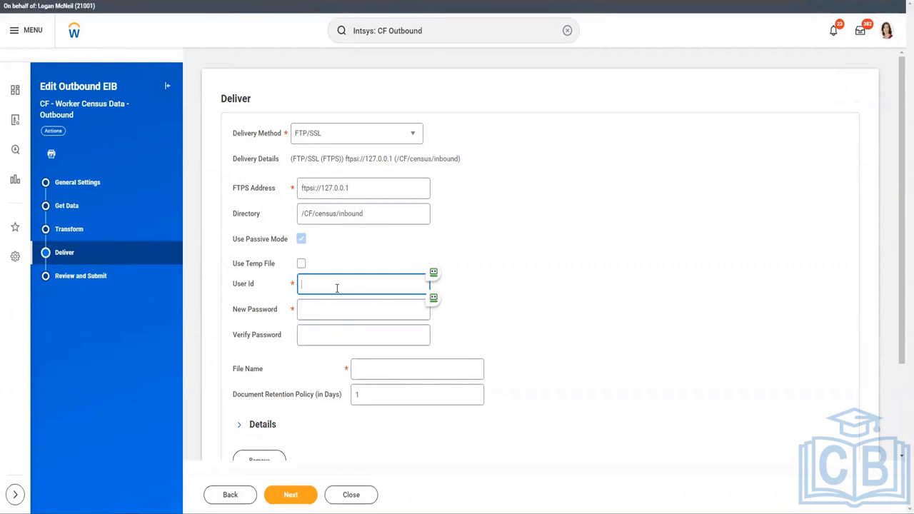
text(abc234)
click(338, 309)
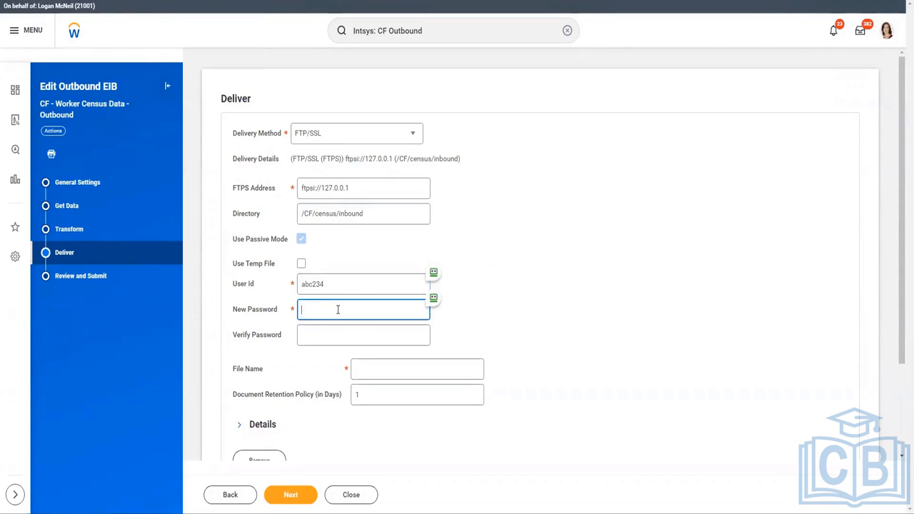
text(abcd)
click(337, 334)
text(abcd)
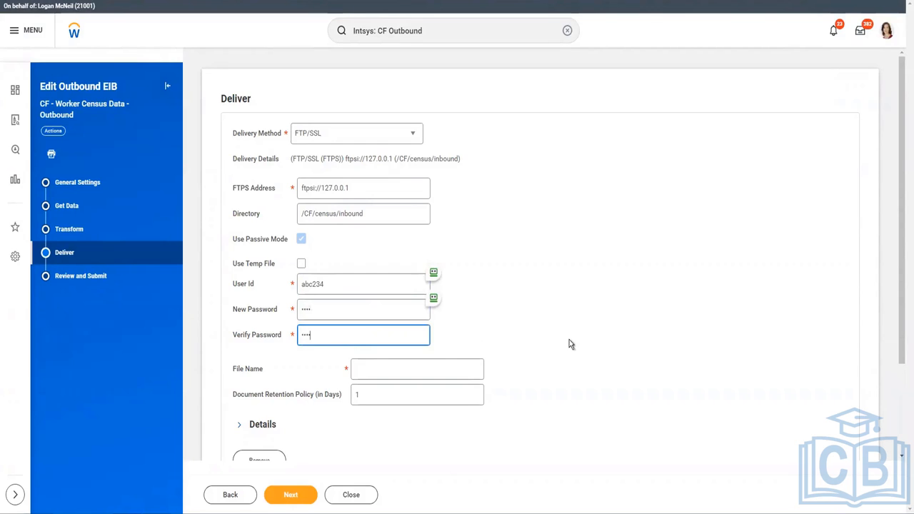
scroll(568, 339, down, 3)
click(430, 258)
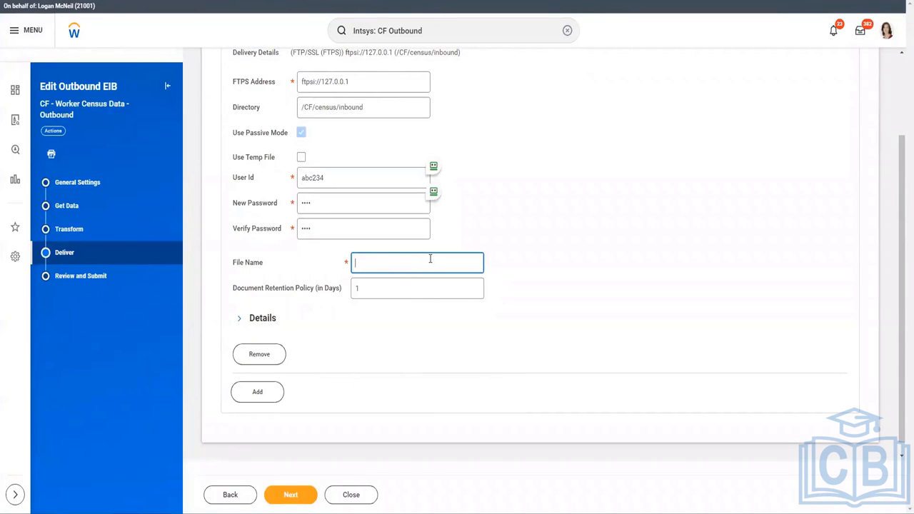
Enter Employee_Census as the file name, set 30-day document retention, and enable Dynamic Filename
text(Employee_Census)
key(BackSpace)
key(BackSpace)
text(lsx)
click(409, 291)
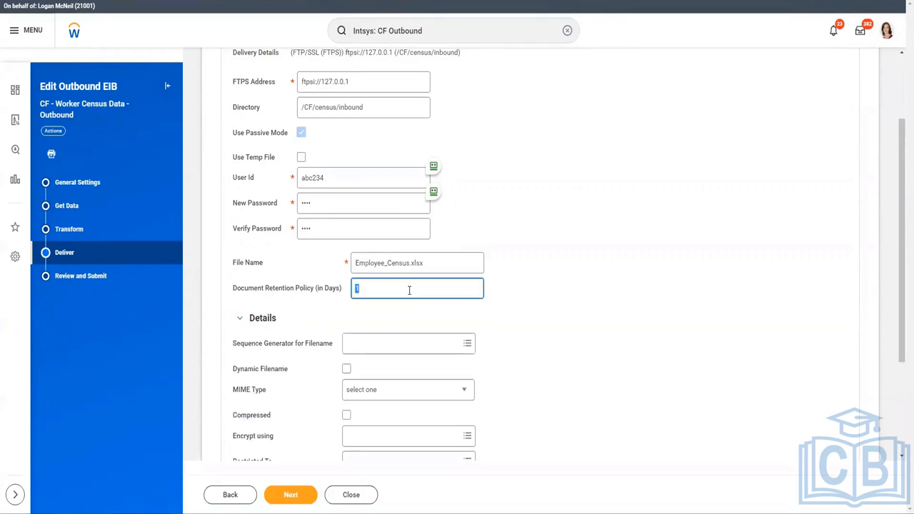
scroll(408, 294, down, 3)
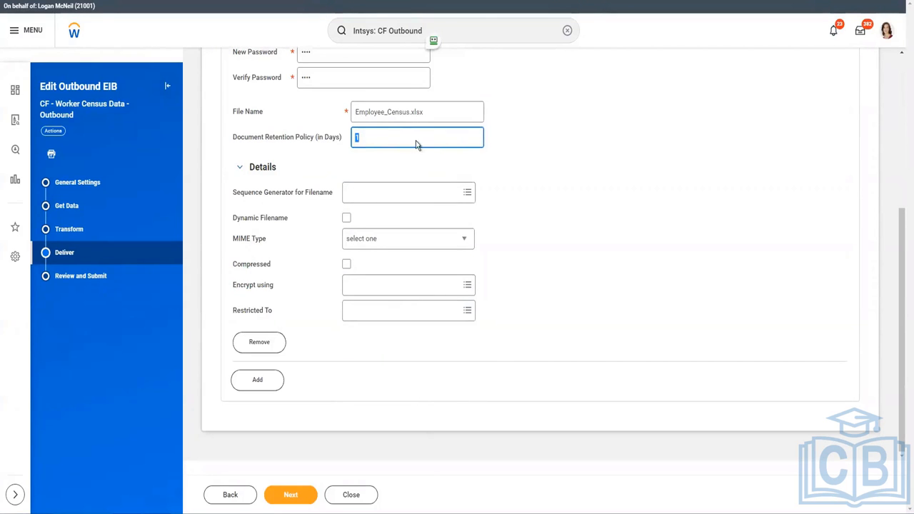
text(30)
click(347, 218)
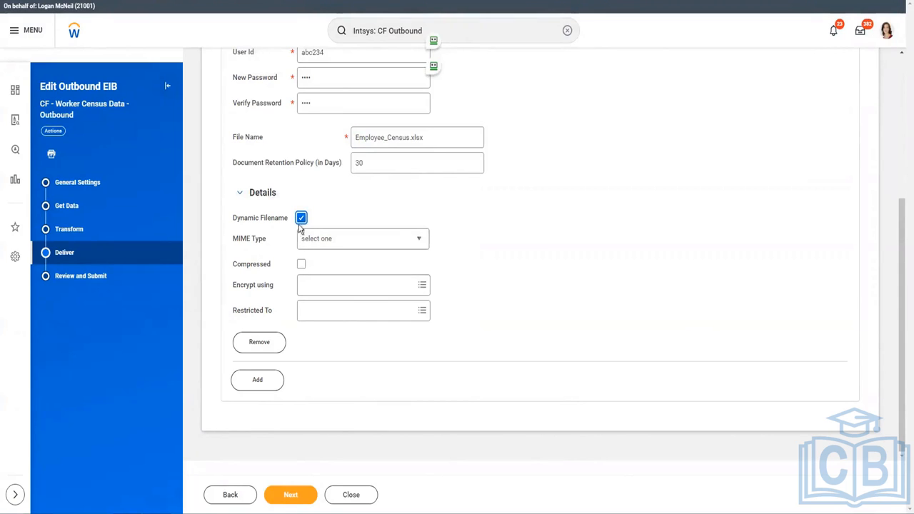
Set the MIME type to CSV so the file is Employee_Census.csv, leaving encryption unset
click(343, 246)
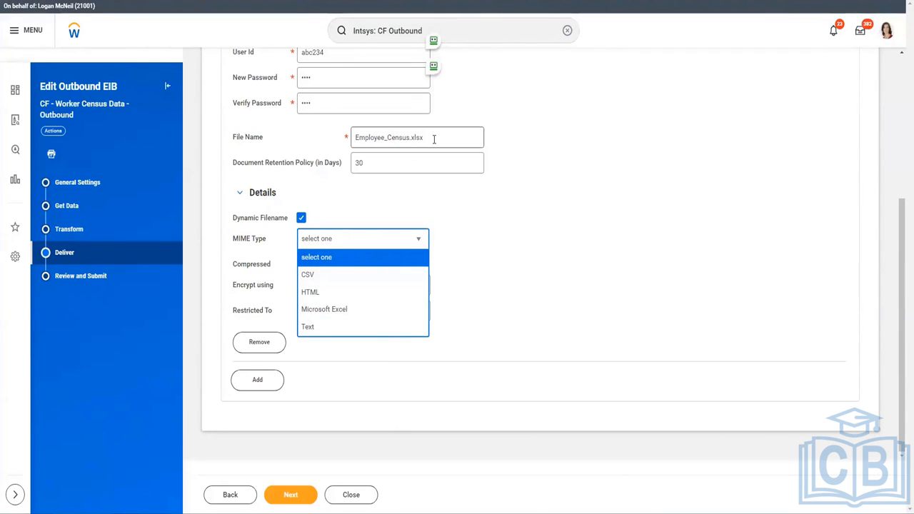
click(353, 309)
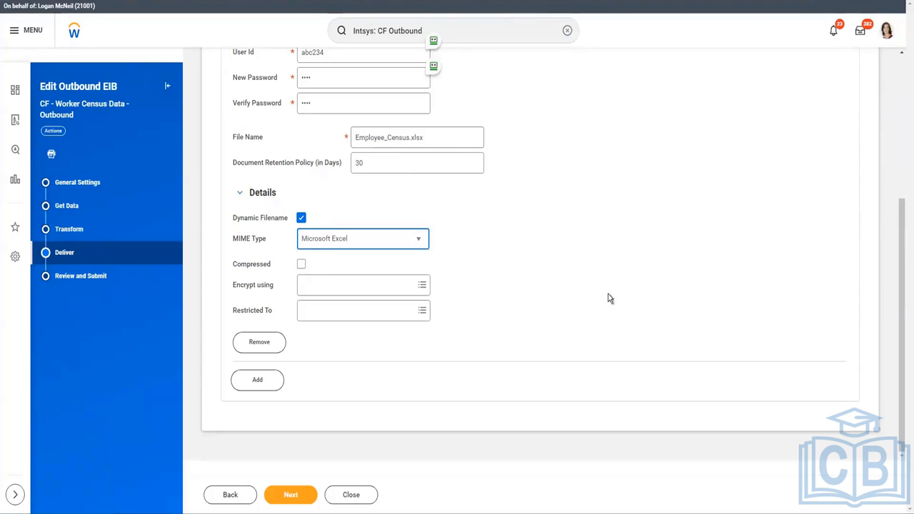
click(447, 141)
key(BackSpace)
key(BackSpace)
key(BackSpace)
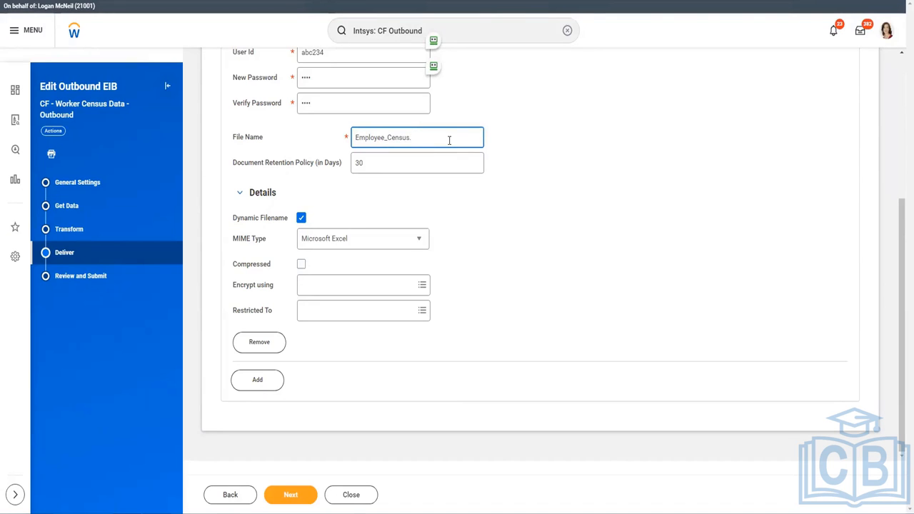
click(411, 243)
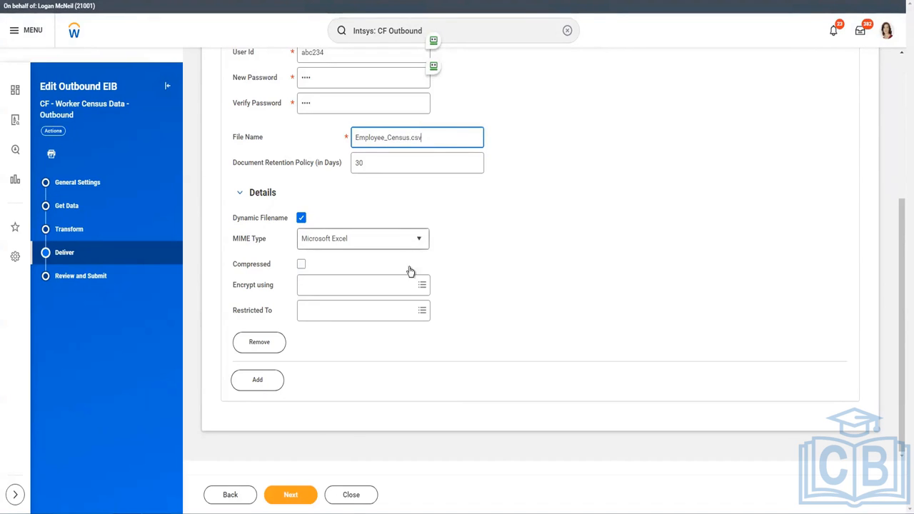
click(312, 274)
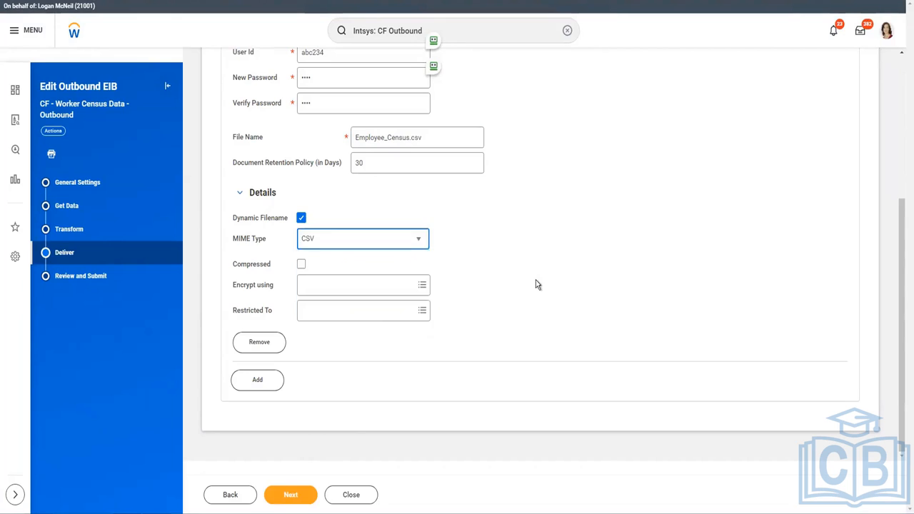
click(367, 289)
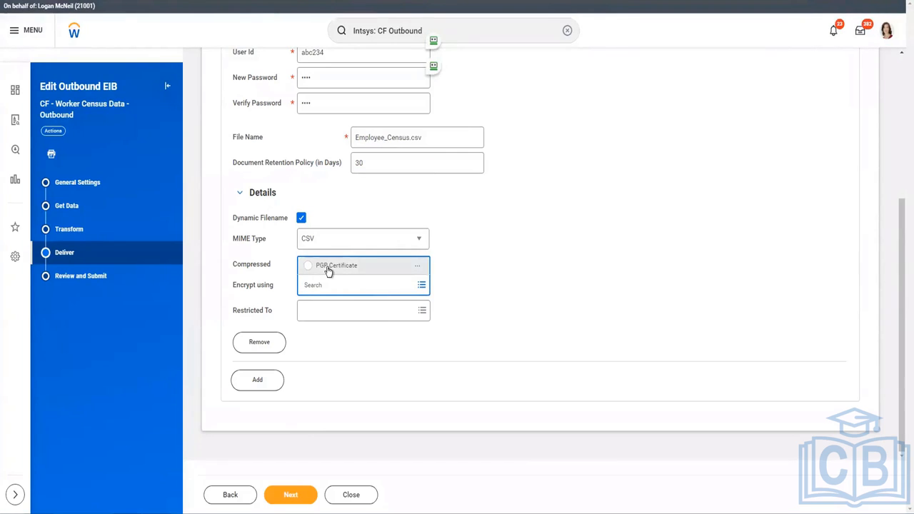
click(503, 358)
scroll(373, 259, up, 5)
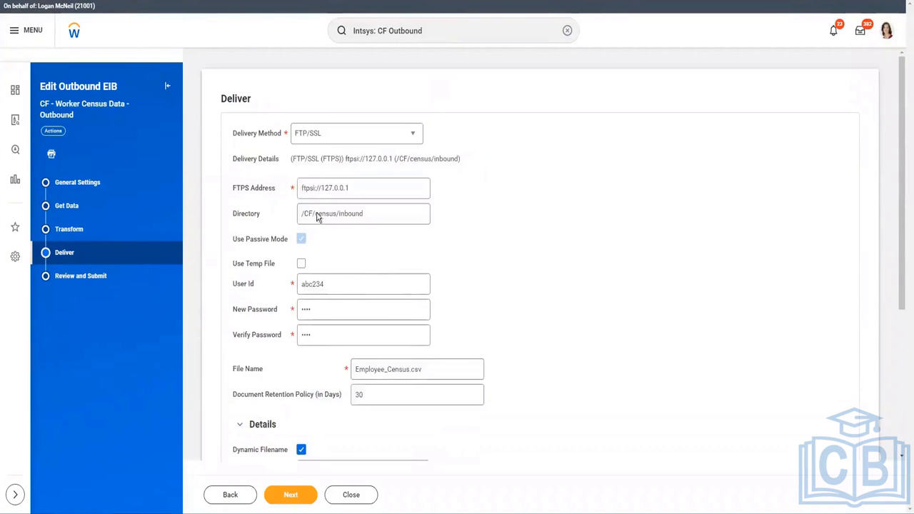
Switch delivery to SFTP at sftp://127.0.0.1 with User Name / Password authentication
click(319, 136)
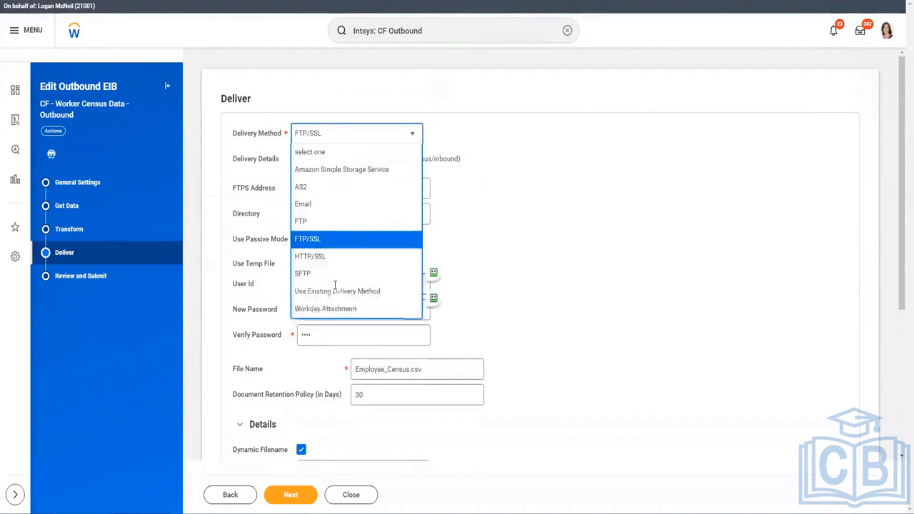
click(307, 273)
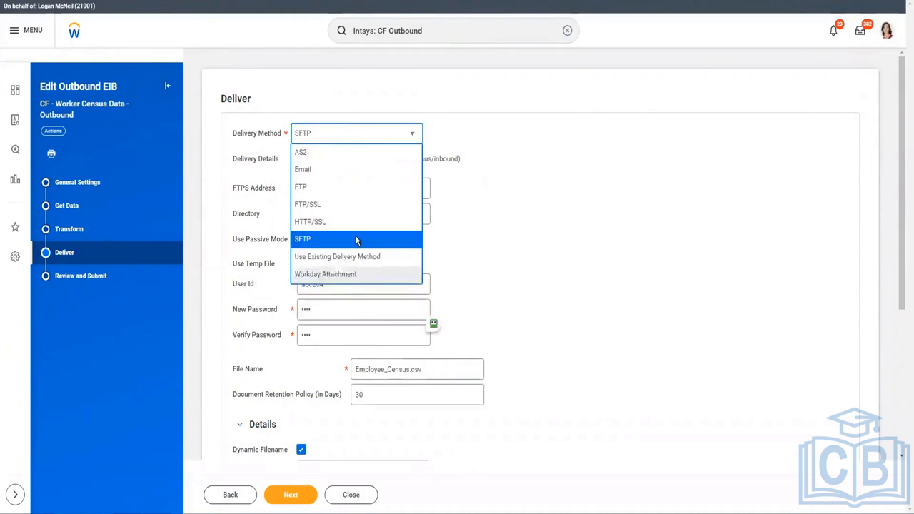
click(361, 188)
text(xf)
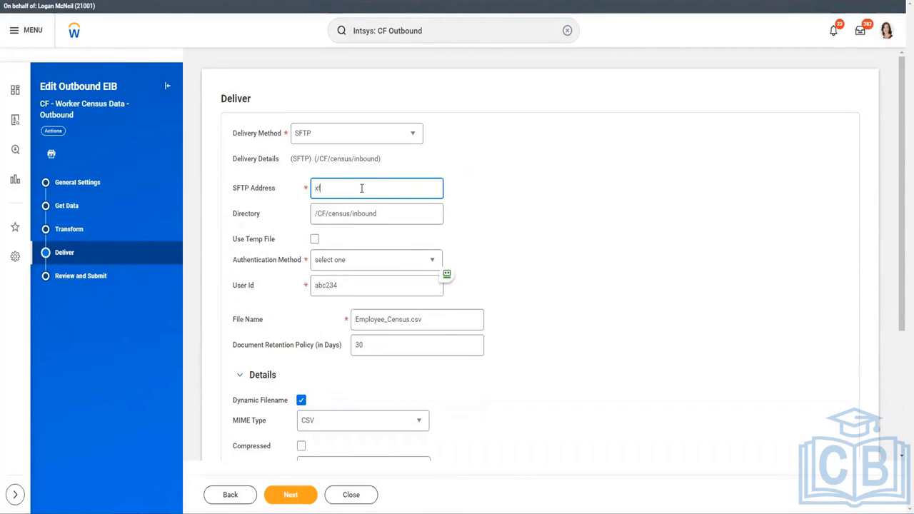
text(tp://127.0.0.1)
click(317, 188)
key(Tab)
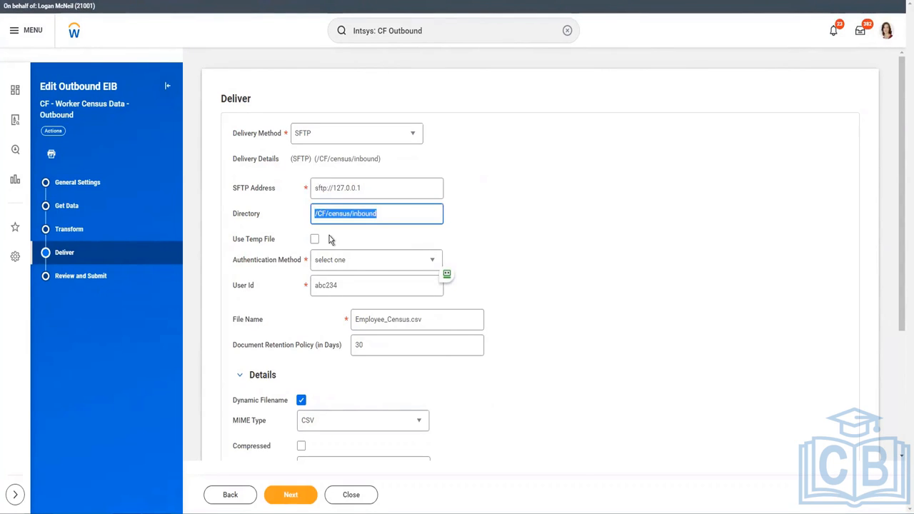
click(373, 263)
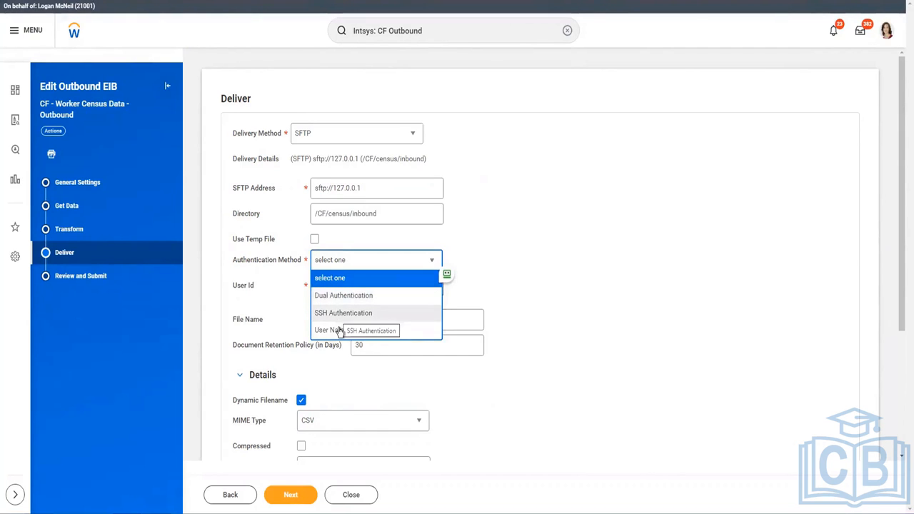
click(400, 328)
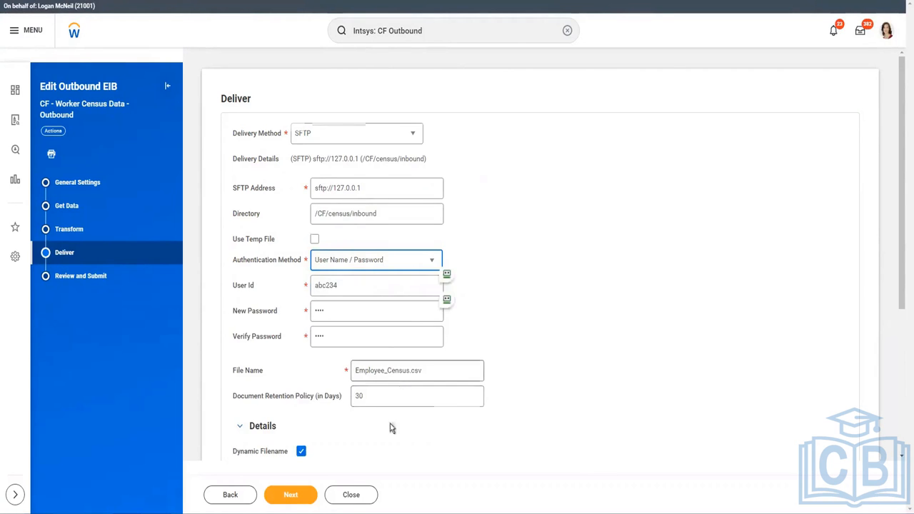
scroll(392, 423, down, 2)
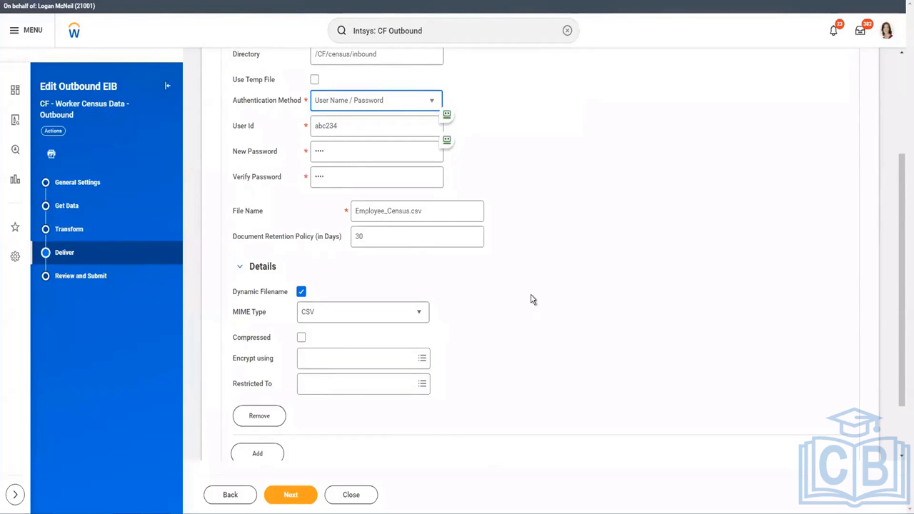
scroll(531, 300, up, 2)
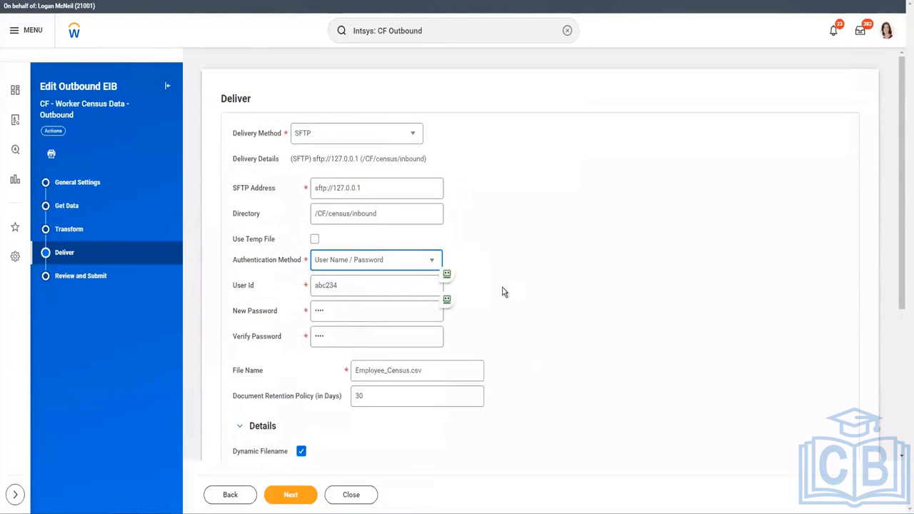
click(372, 136)
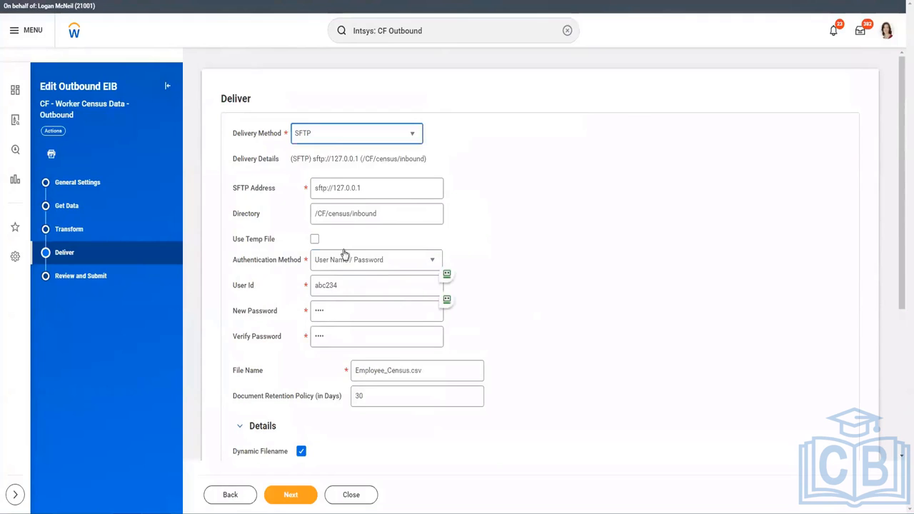
Switch delivery to Email with recipient, Cc and subject 'Employee Census Datat - Outbound'
click(303, 204)
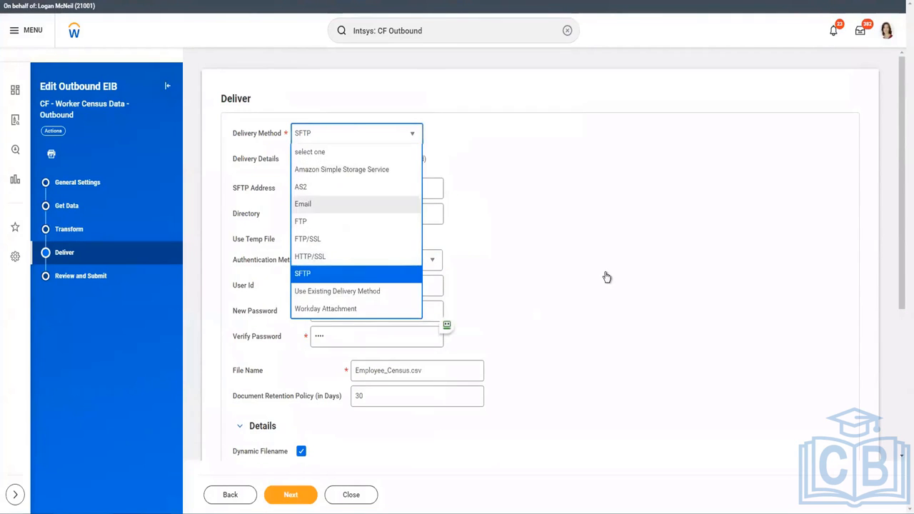
click(330, 188)
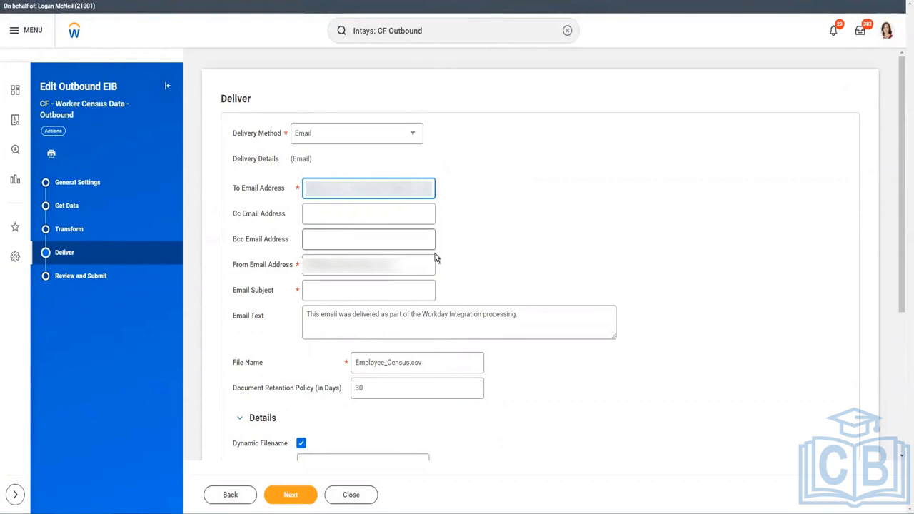
click(332, 214)
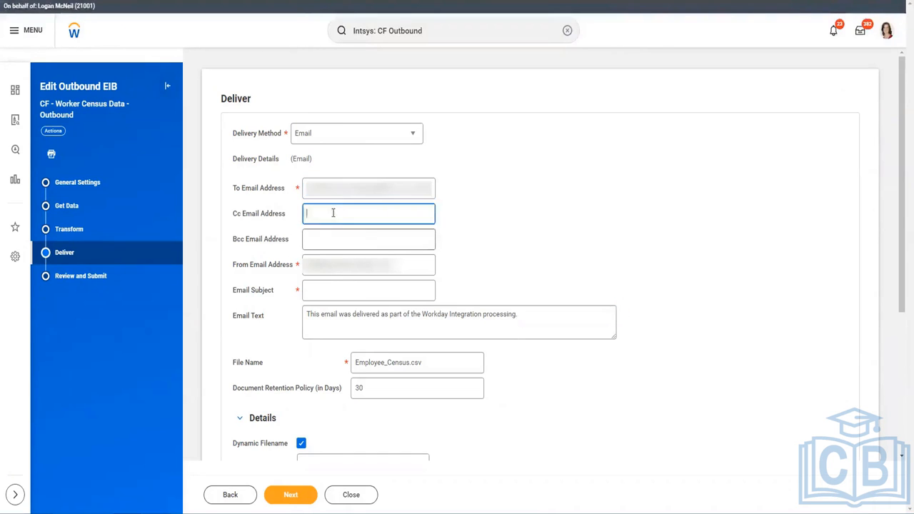
key(shift+Tab)
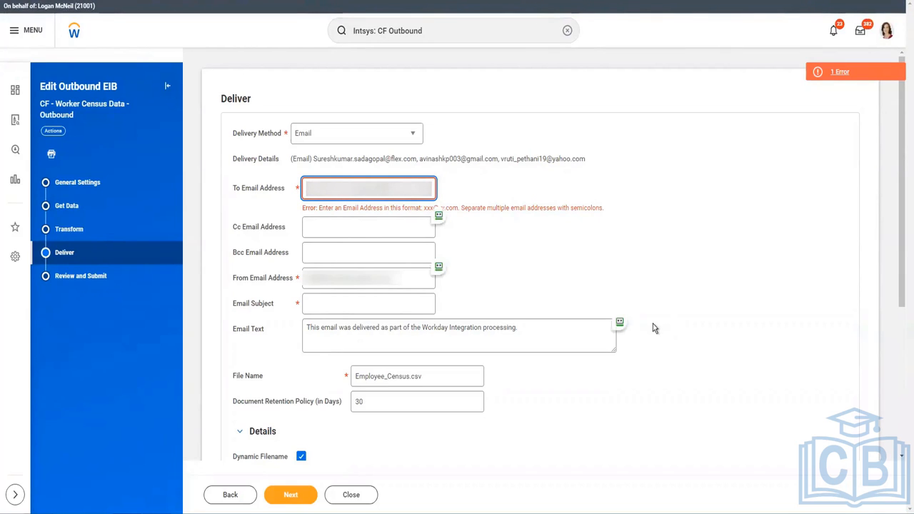
key(Tab)
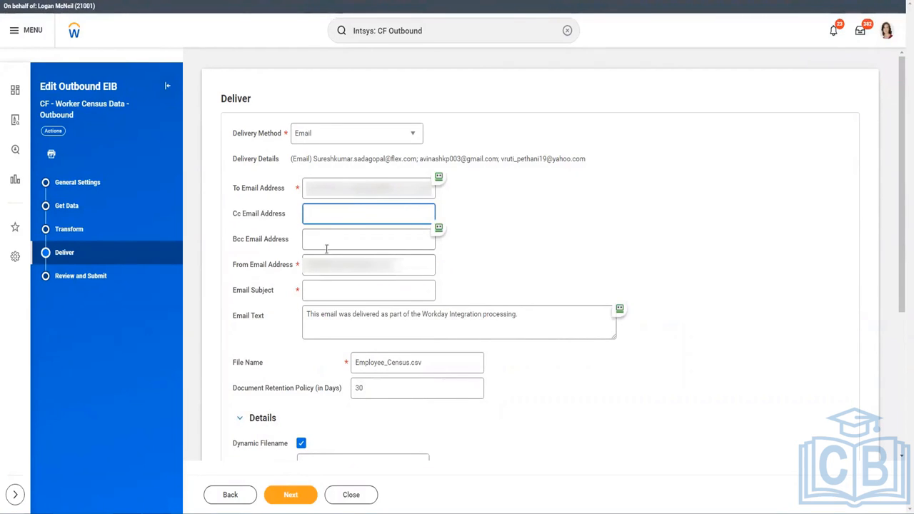
click(353, 294)
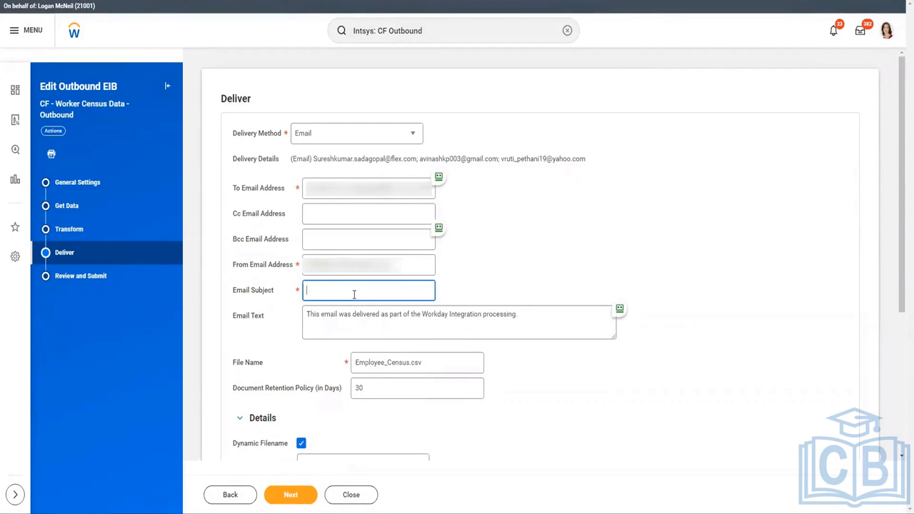
text(Employee Census Data)
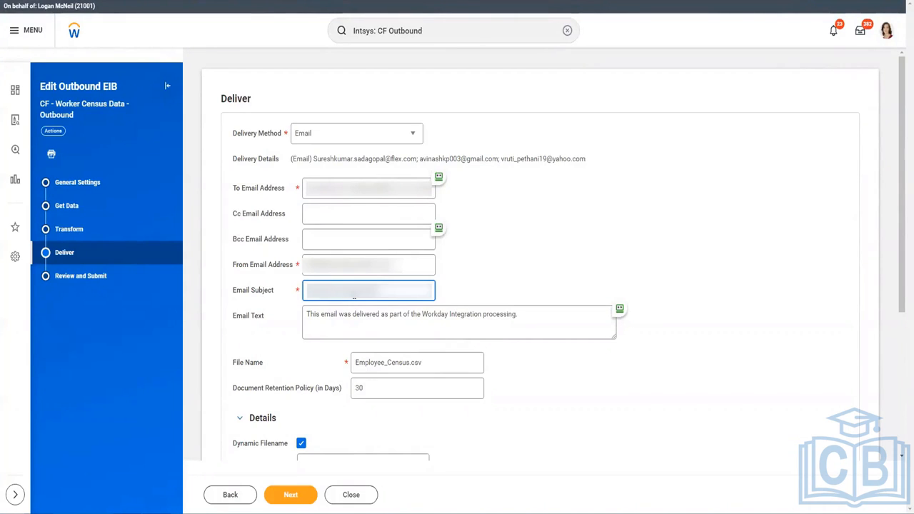
text(t - Outbound)
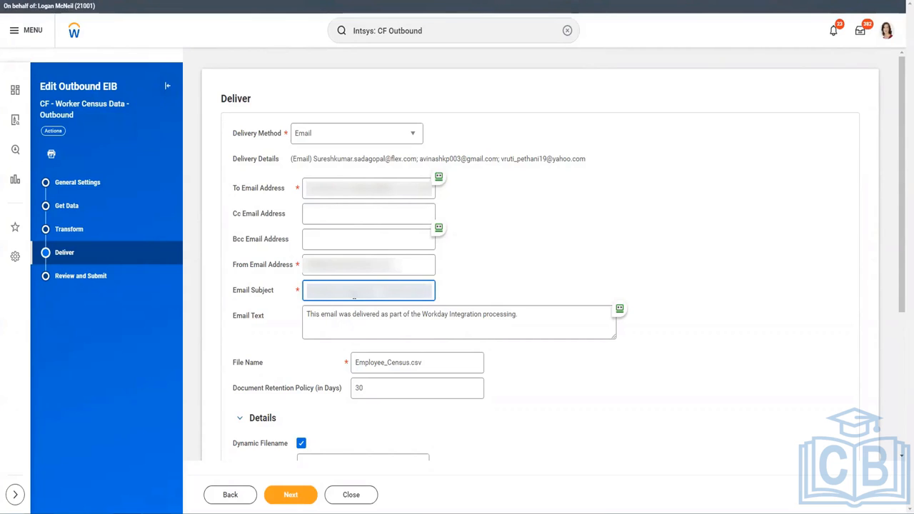
click(349, 322)
Rename the output file to CF_Employee_Census.csv and advance to Review and Submit
click(452, 368)
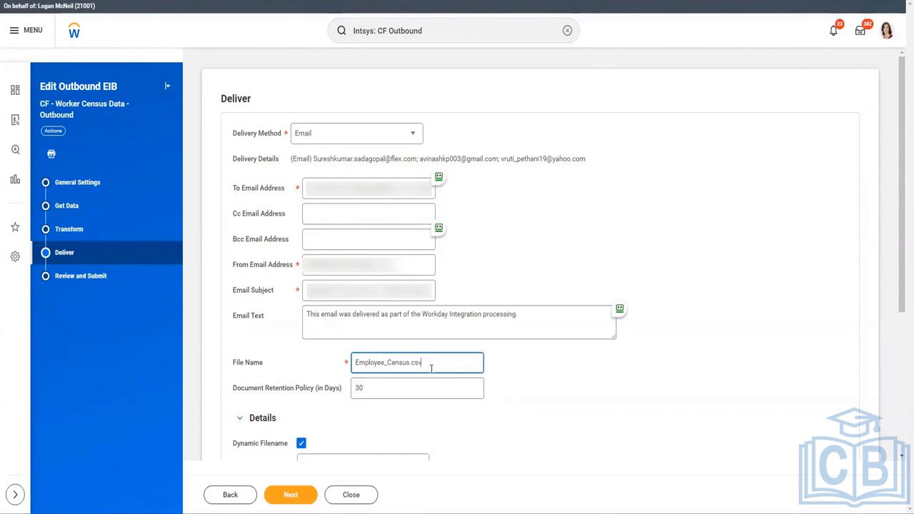
click(355, 363)
text(CF_)
scroll(359, 384, down, 2)
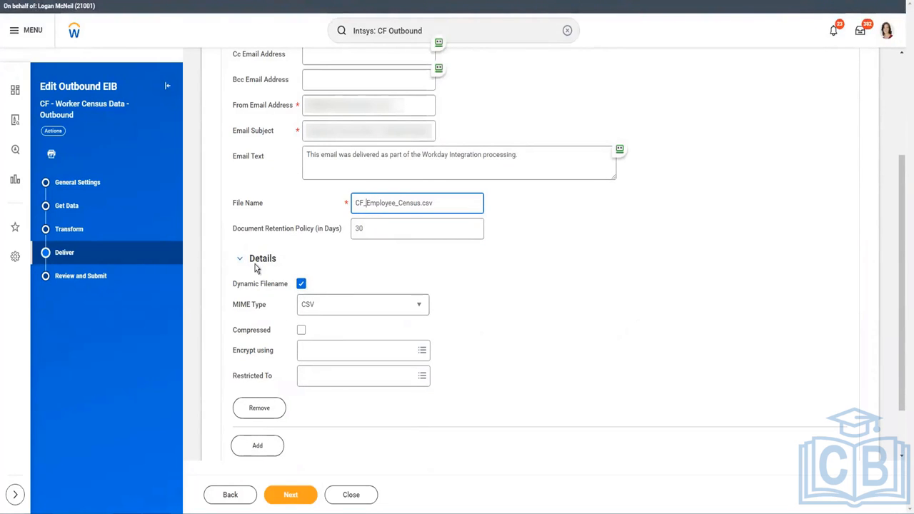
scroll(332, 436, down, 1)
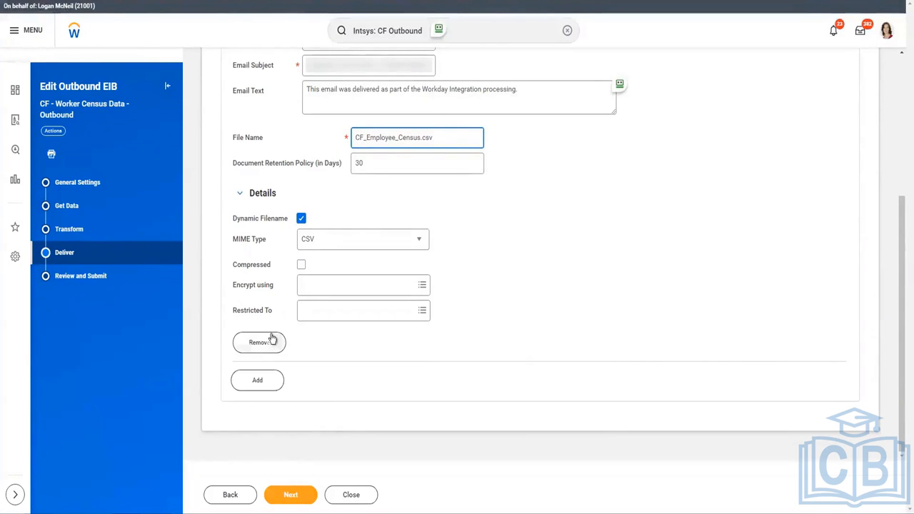
scroll(273, 221, up, 3)
scroll(268, 271, down, 3)
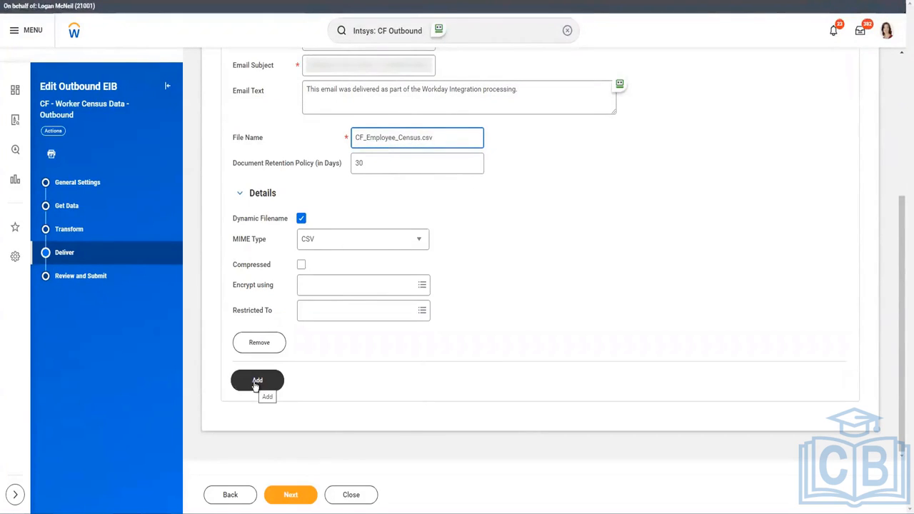
click(295, 494)
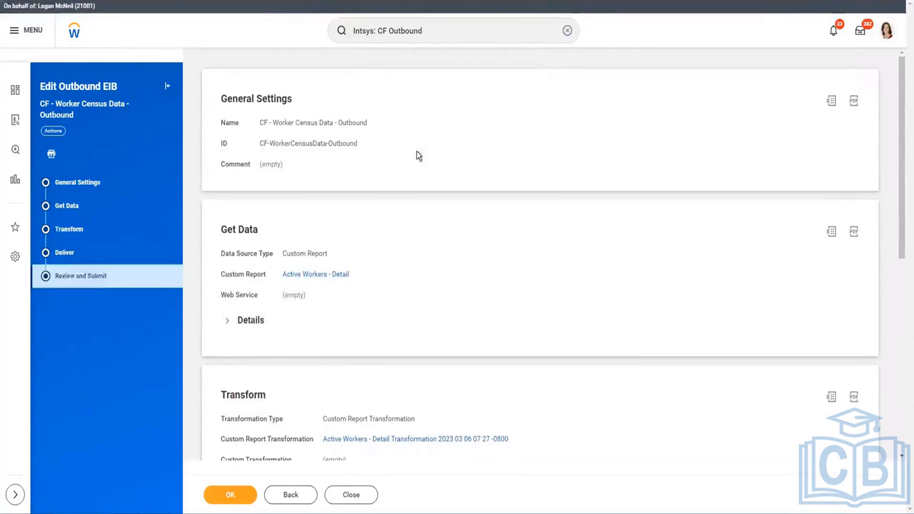
Save the Worker Census outbound EIB, review its delivery details, and view the unencrypted-transport error
click(246, 492)
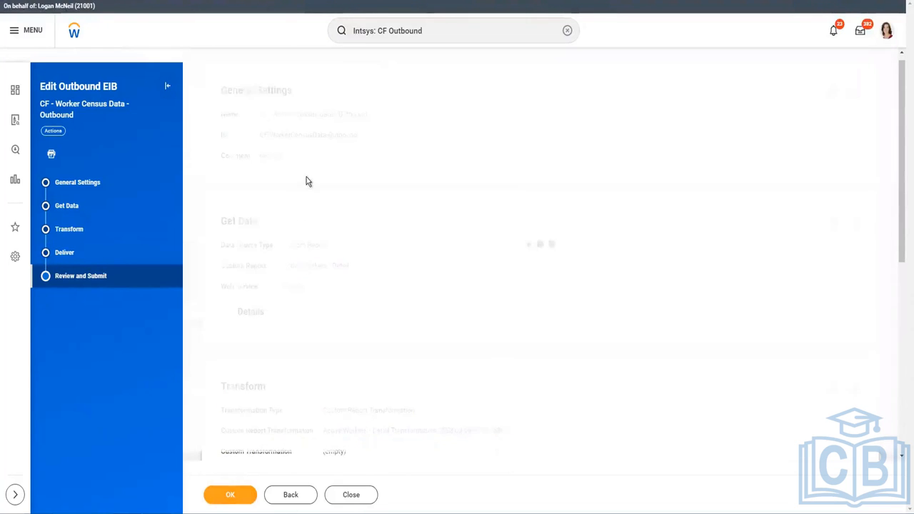
scroll(357, 321, down, 5)
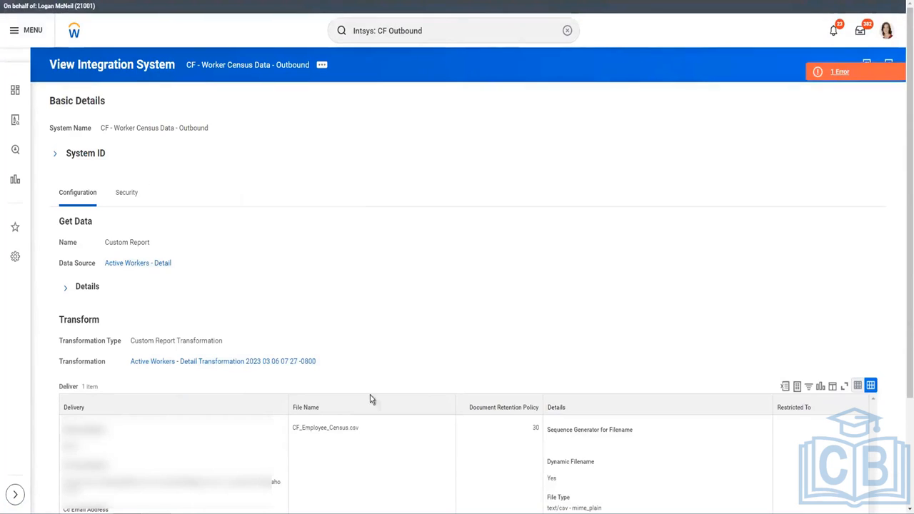
scroll(272, 243, down, 2)
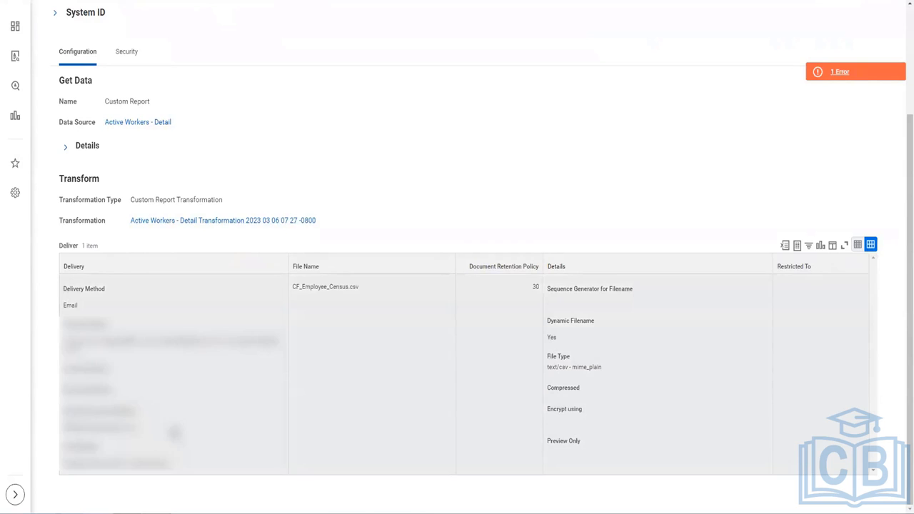
drag(174, 432, 182, 473)
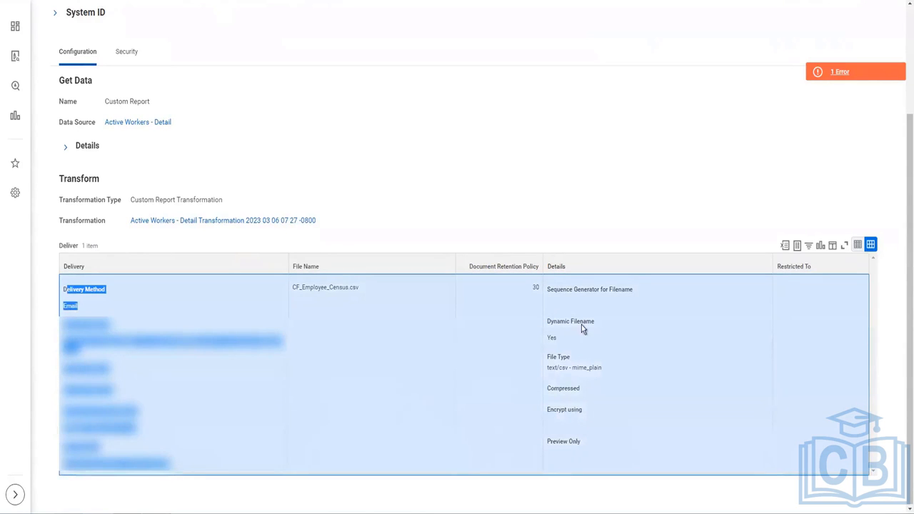
click(859, 75)
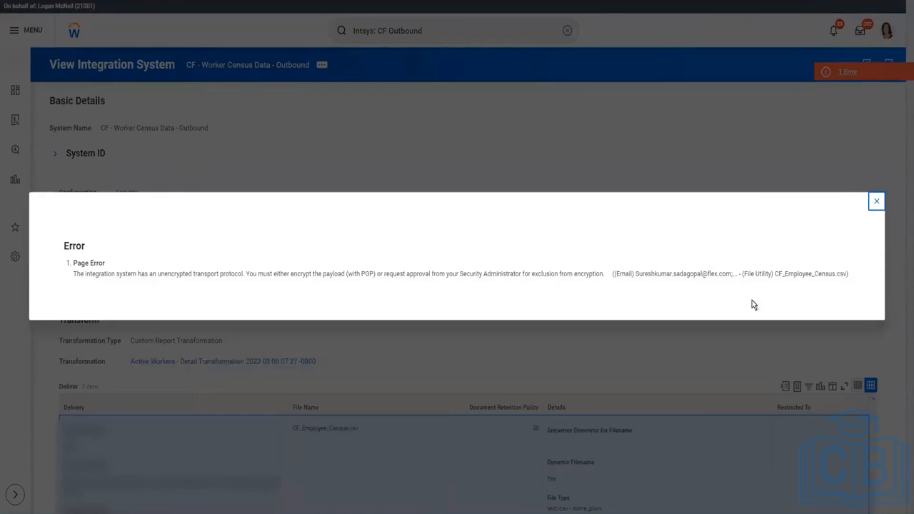
Approve unencrypted transport for the EIB via Toggle Approve Unencrypted Transport
click(876, 202)
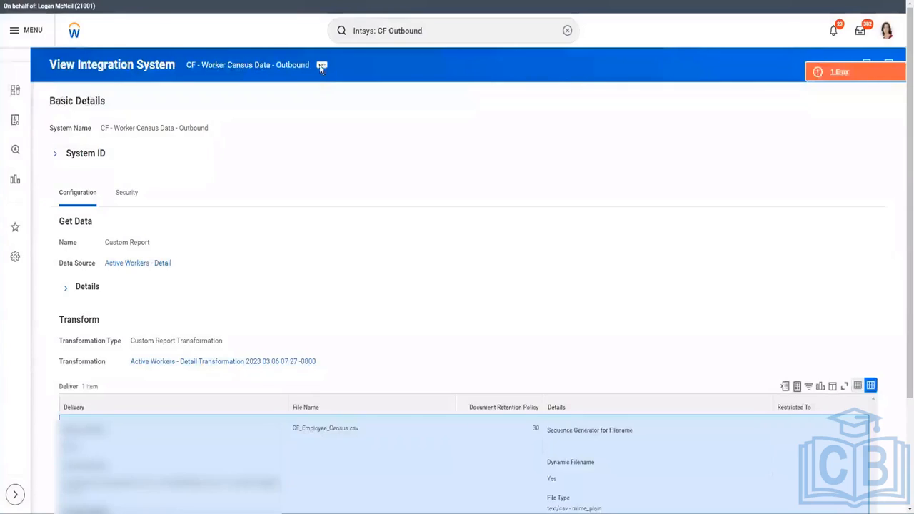
click(321, 66)
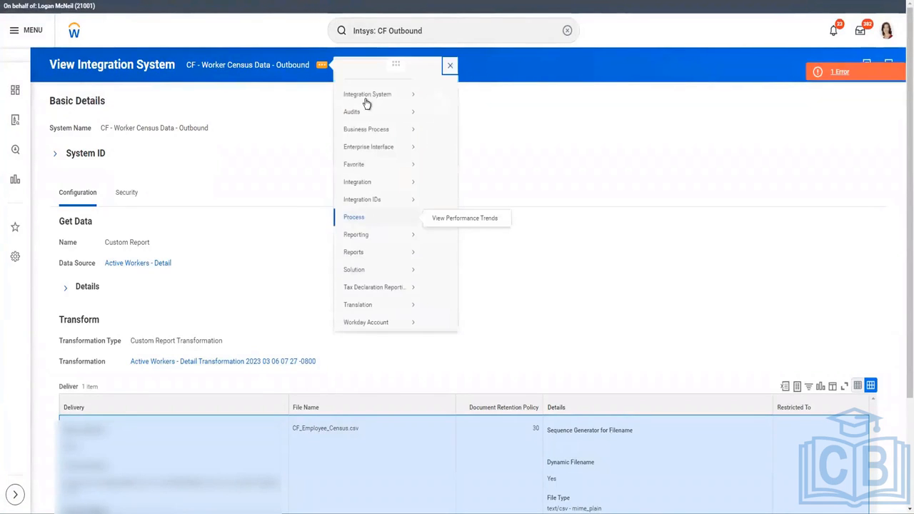
mouse_move(362, 157)
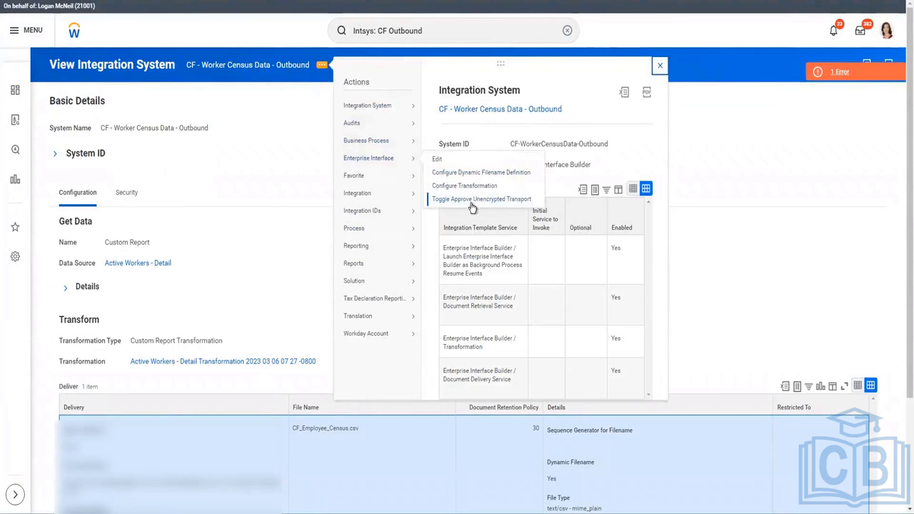
click(719, 237)
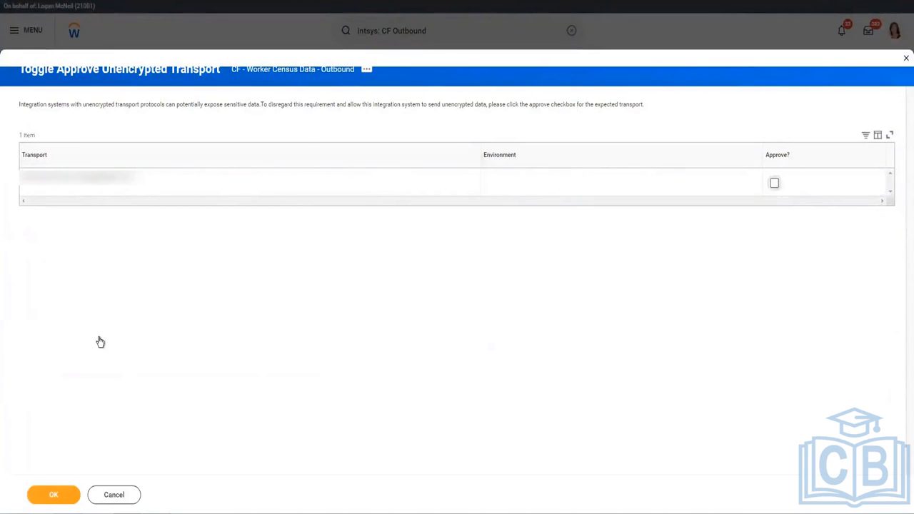
click(774, 183)
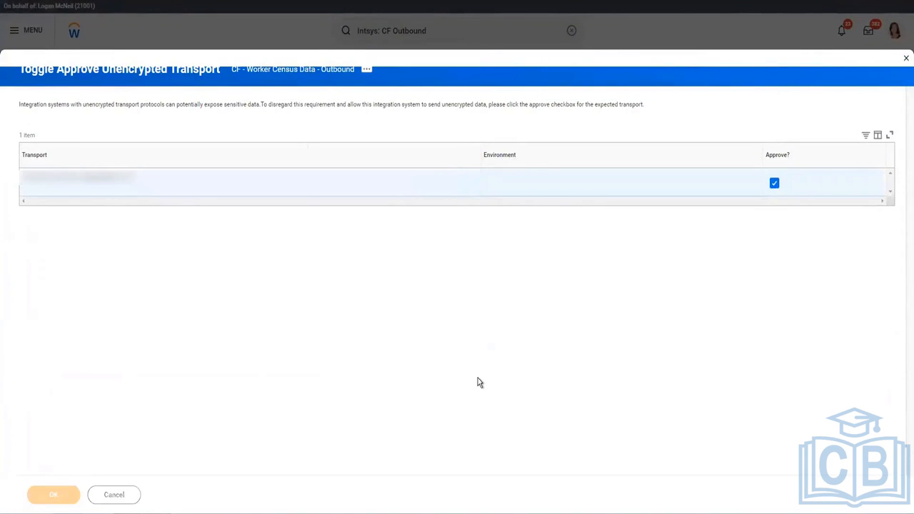
click(76, 495)
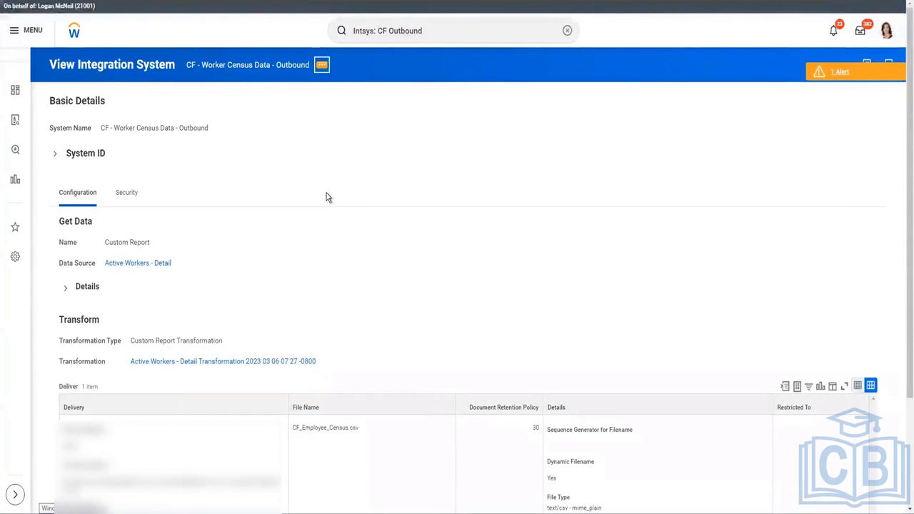
Create a dynamic filename definition restricted to None with filename CF_Worker_CensusData.csv
click(322, 65)
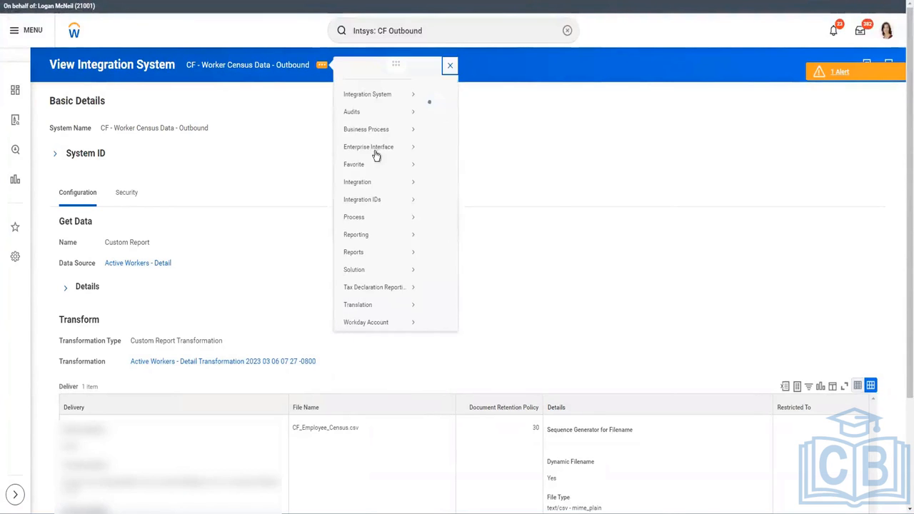
mouse_move(376, 159)
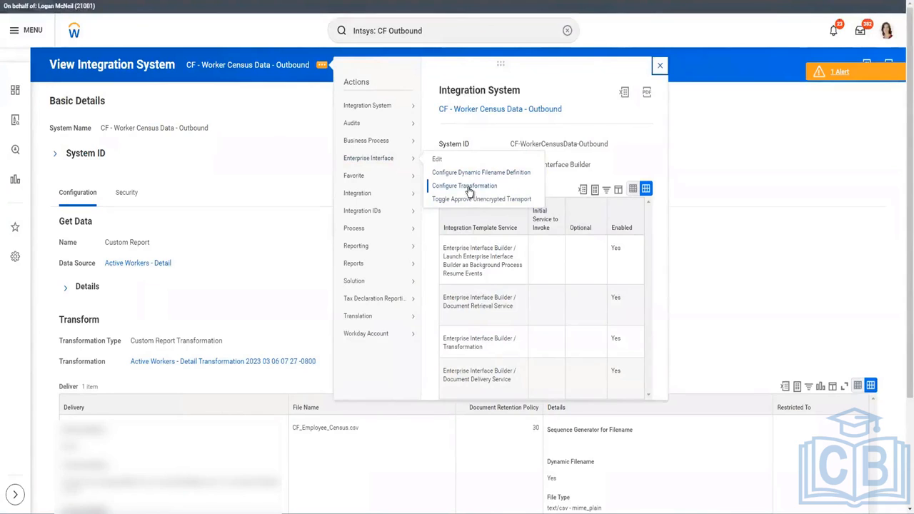
click(466, 174)
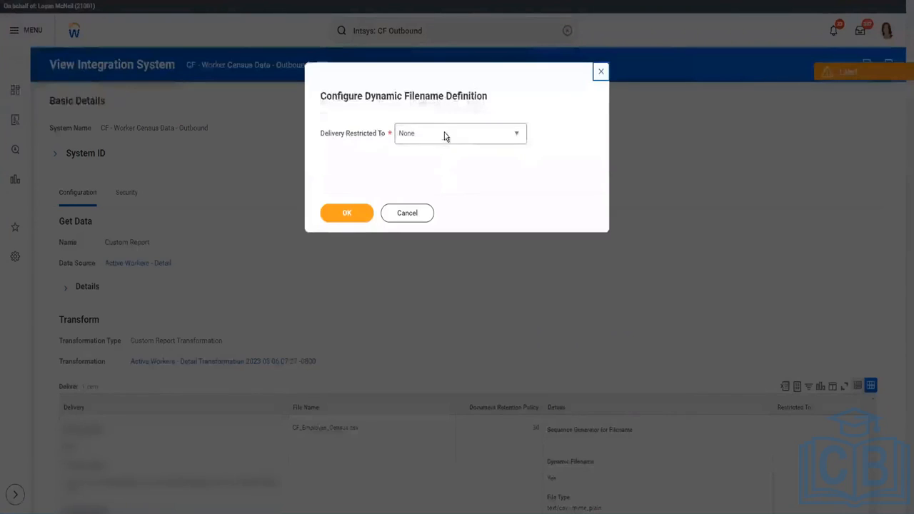
click(350, 214)
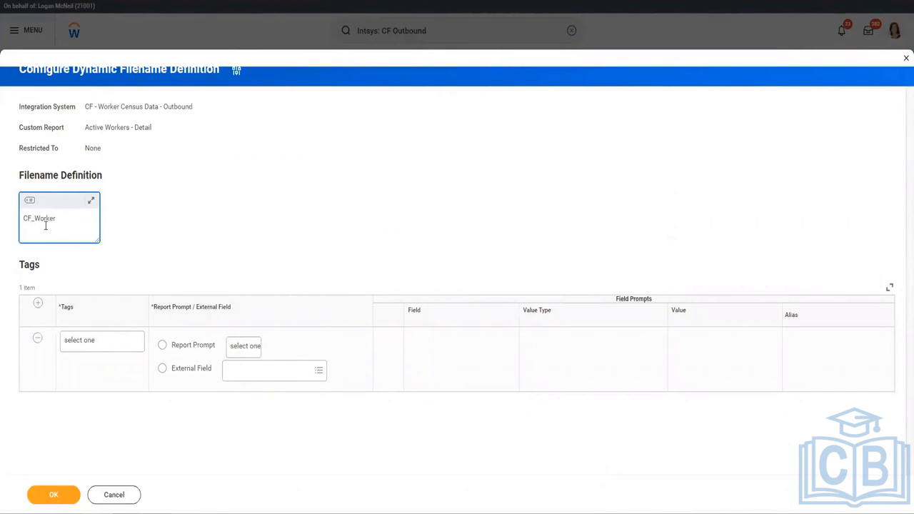
text(_CensusData.csv)
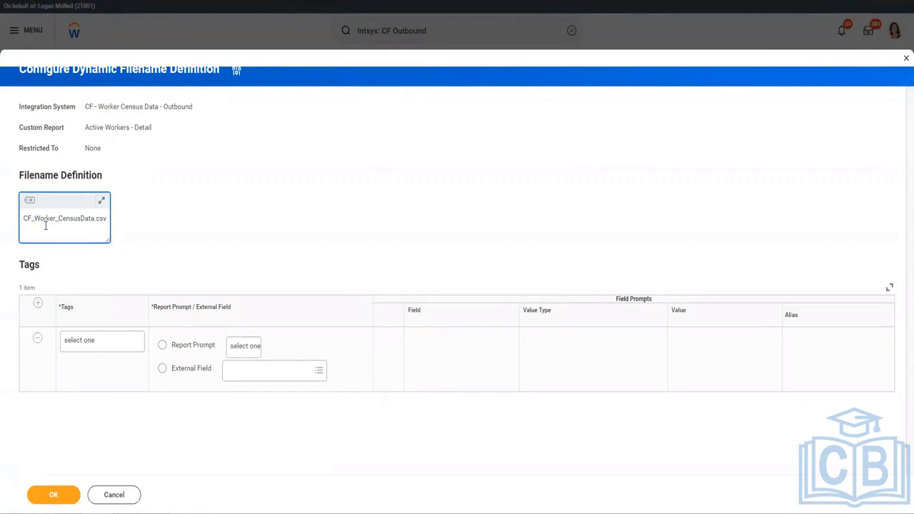
text(_)
Insert a Tag 1 token before .csv in the filename
click(29, 202)
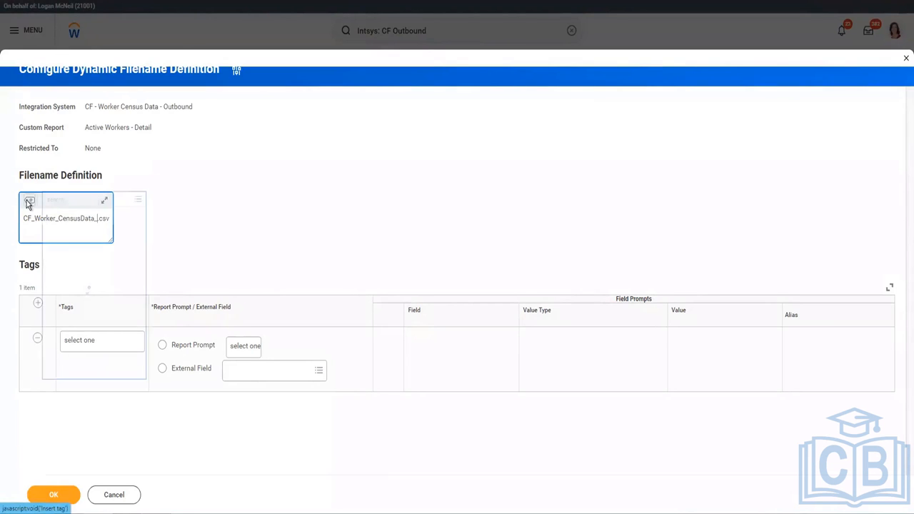
click(67, 218)
click(240, 208)
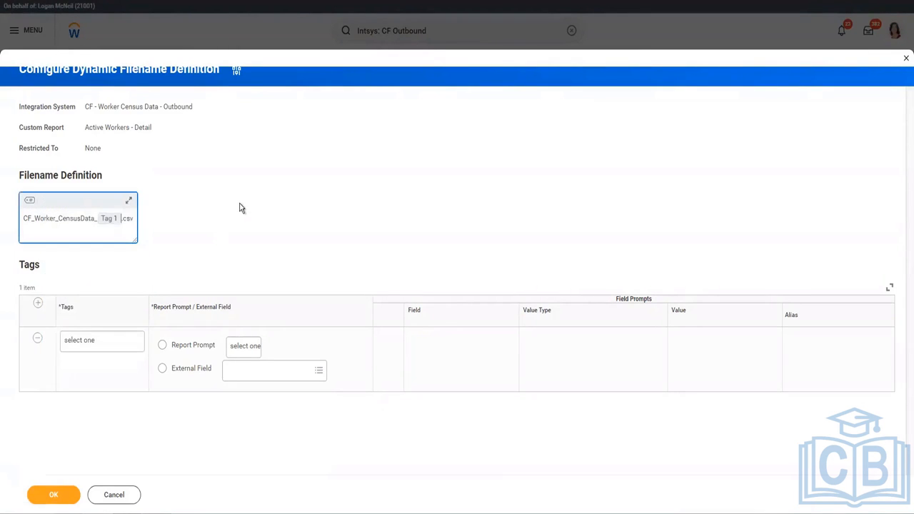
Map Tag 1 to the external field Today and save the filename definition
click(192, 346)
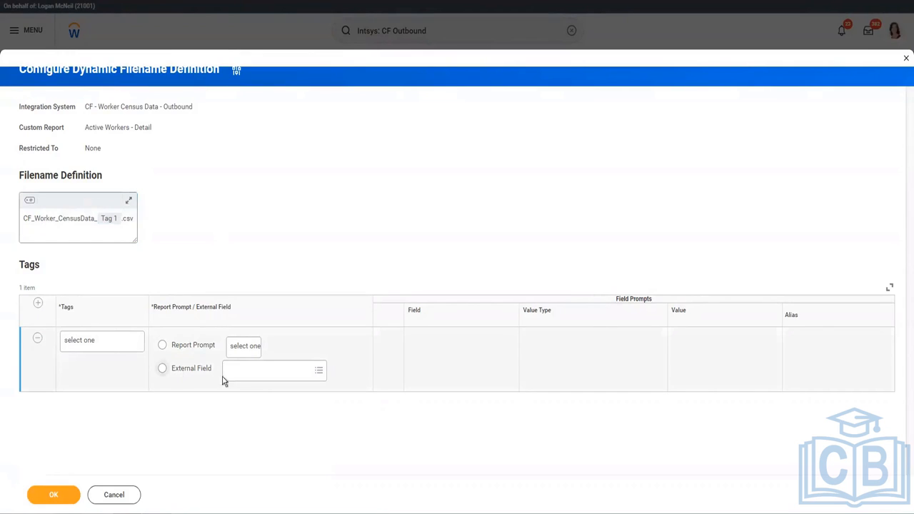
click(100, 350)
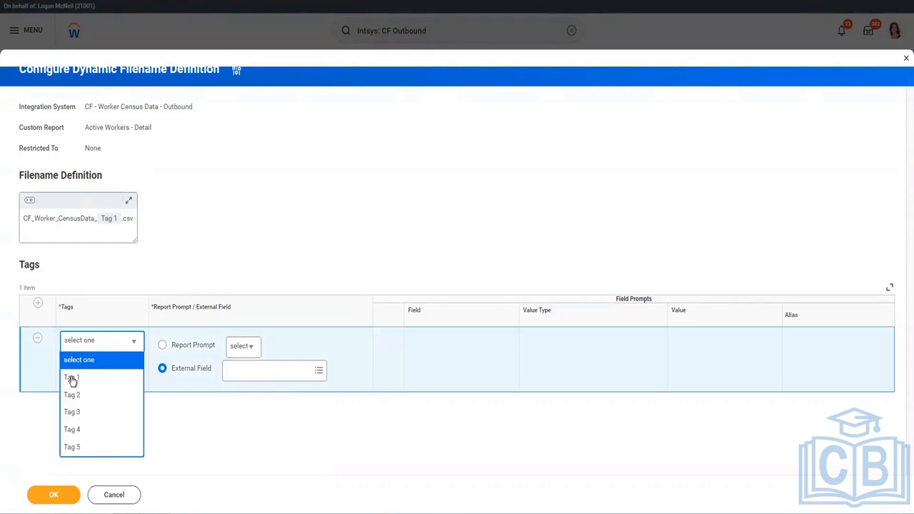
click(261, 373)
text(Current Date)
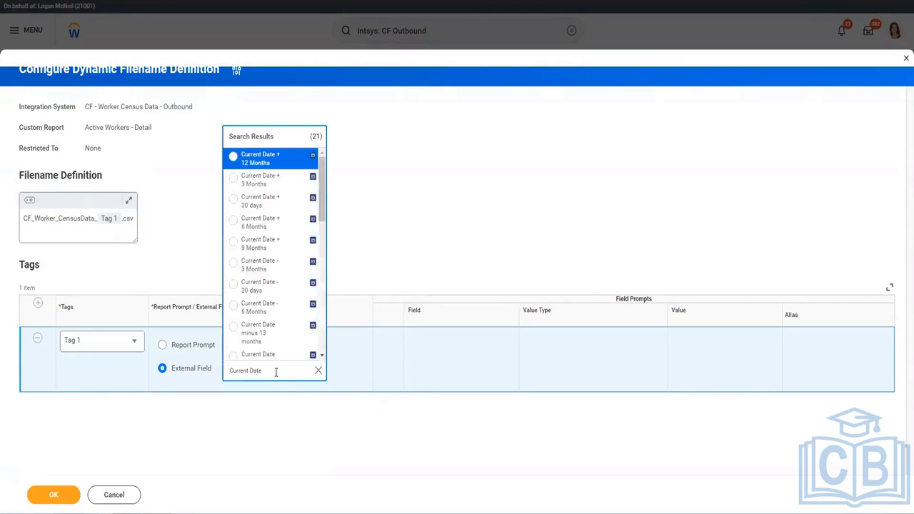
triple_click(276, 372)
text(Today)
key(Return)
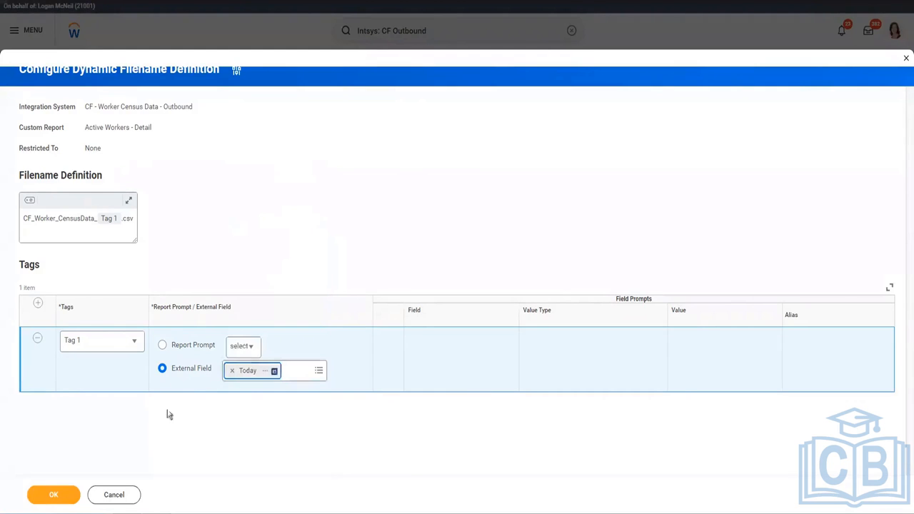
click(264, 373)
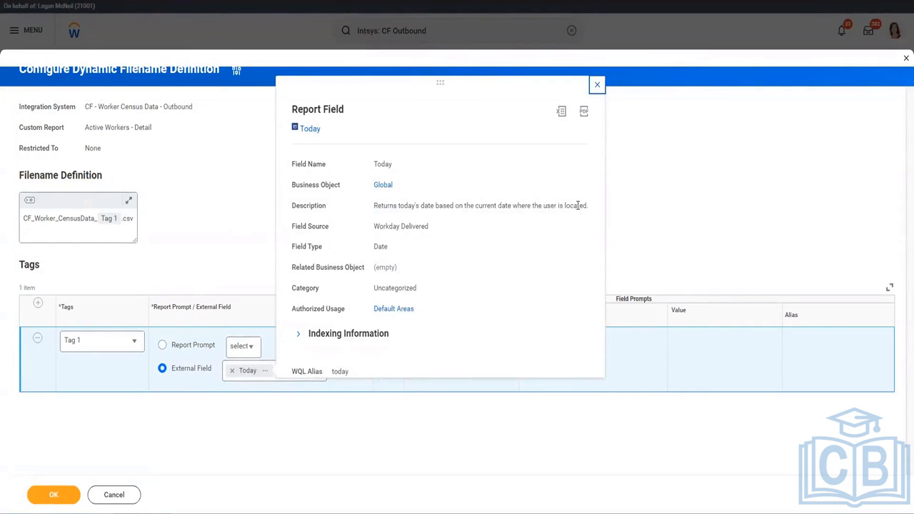
click(132, 261)
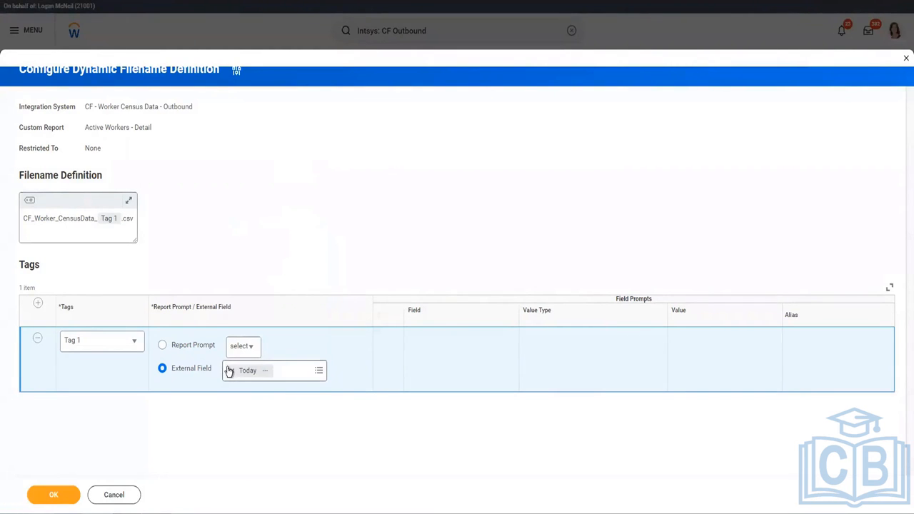
click(78, 494)
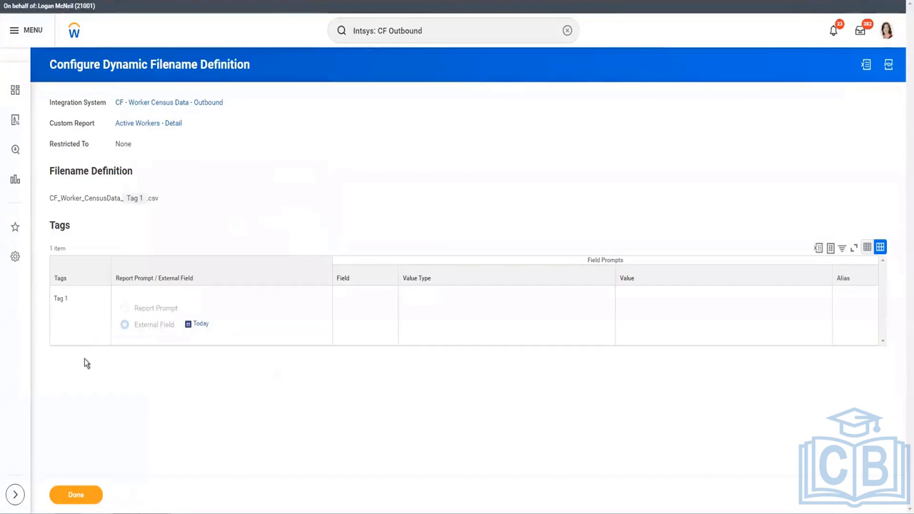
click(76, 494)
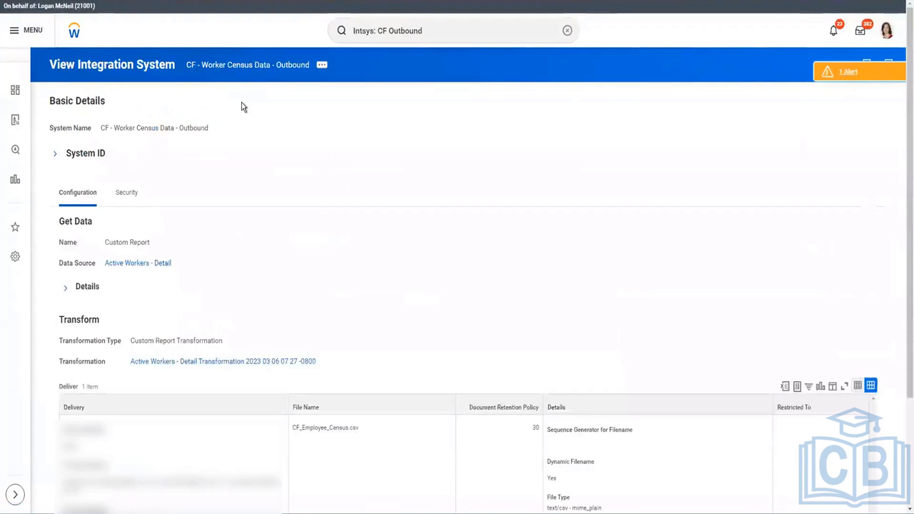
Set the Active Workers - Detail transformation to a pipe delimiter with CRLF line endings
click(322, 67)
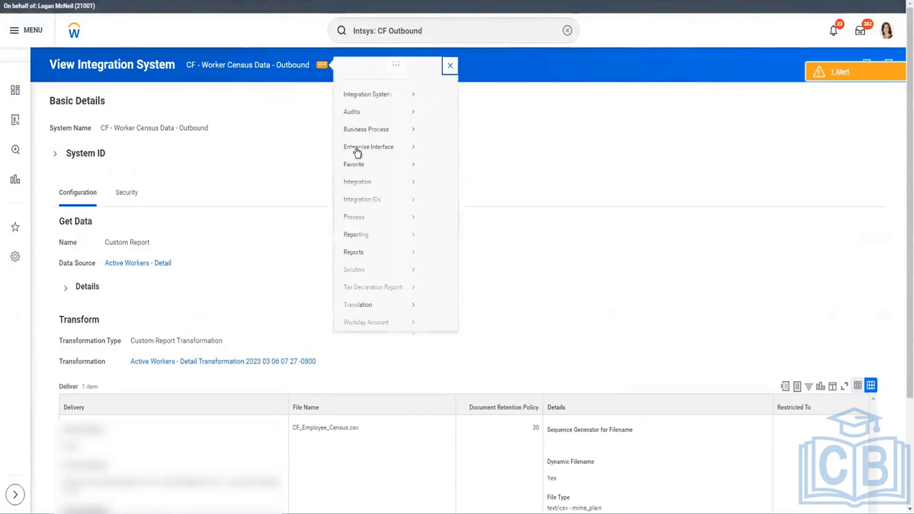
mouse_move(356, 158)
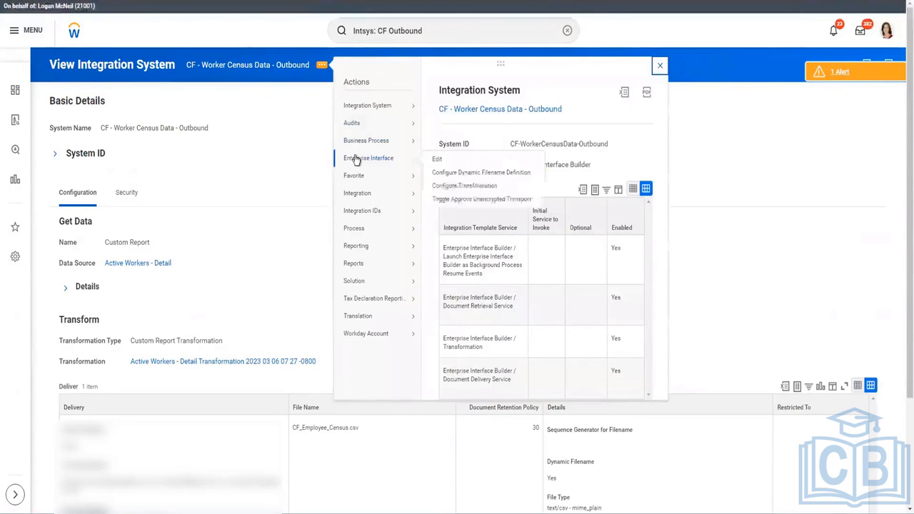
click(472, 191)
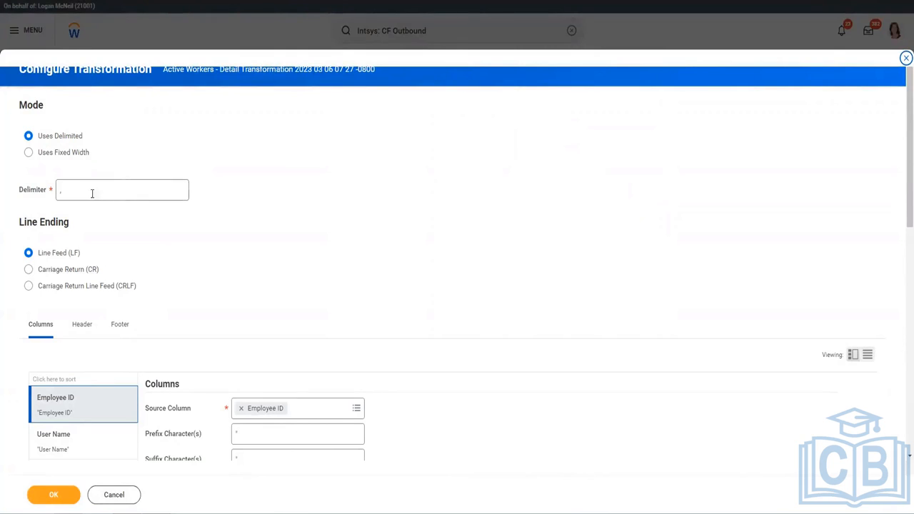
drag(20, 191, 50, 190)
click(50, 190)
click(73, 188)
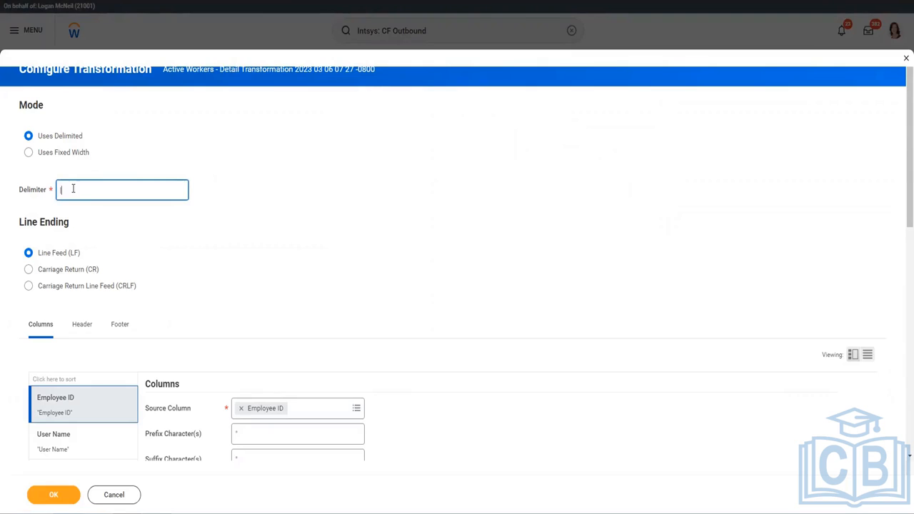
click(32, 251)
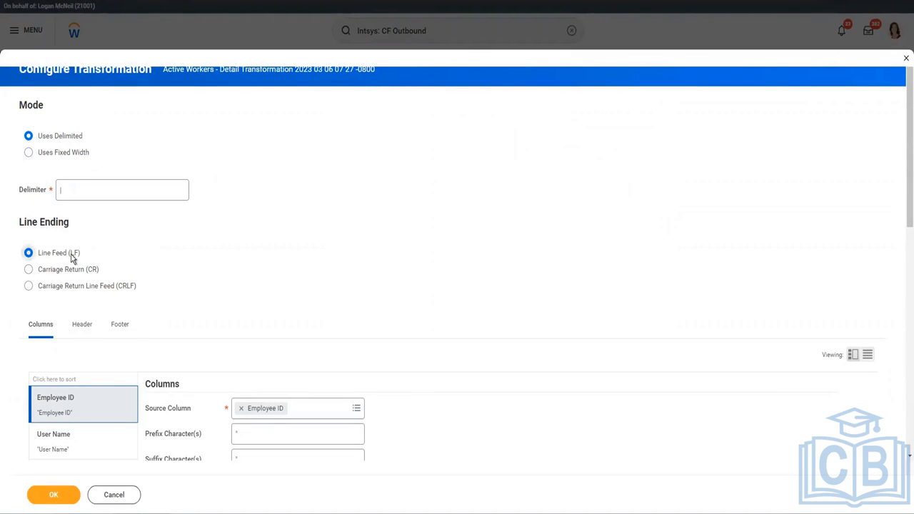
click(29, 286)
Set the Employee ID column's prefix and suffix to *
scroll(198, 279, down, 2)
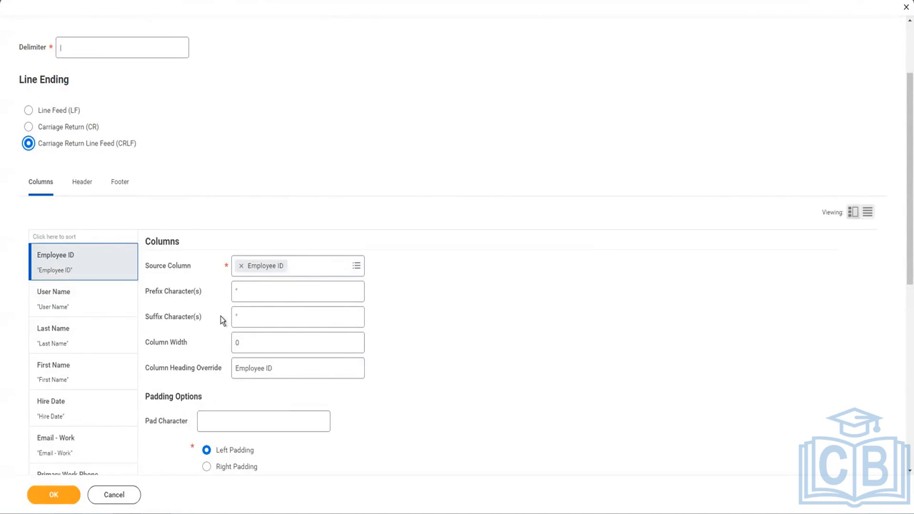
click(276, 294)
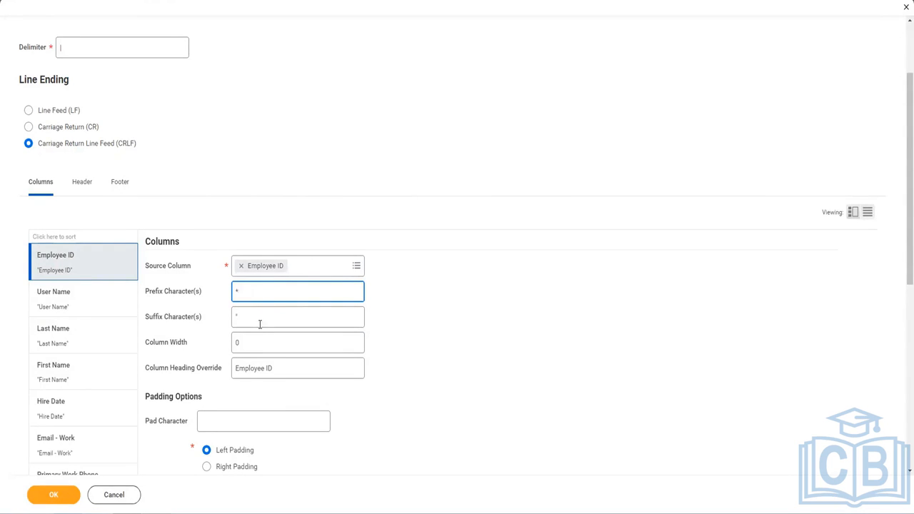
click(263, 318)
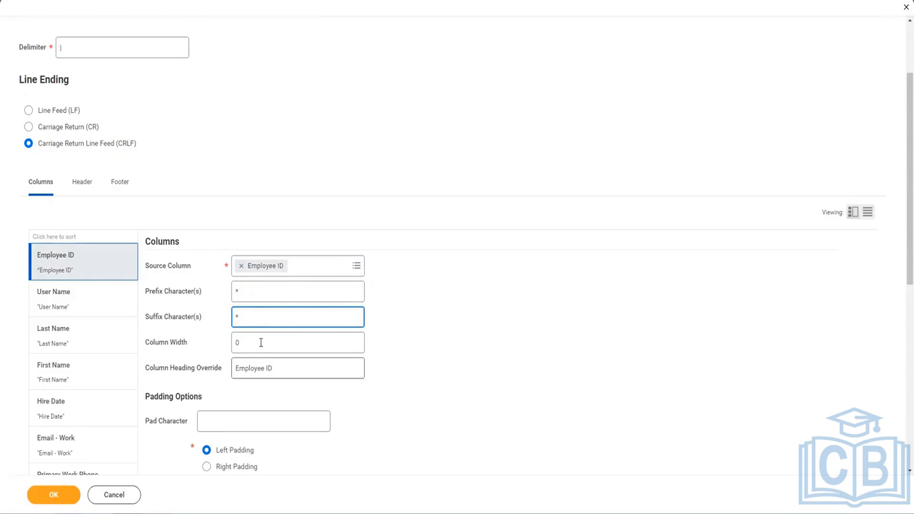
mouse_move(258, 347)
scroll(293, 376, down, 3)
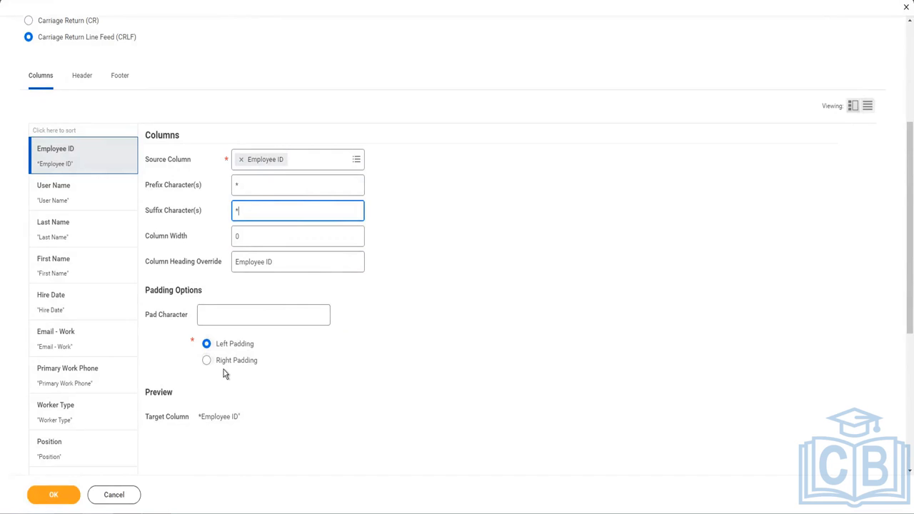
Give the Worker Type column pad character T with left padding
click(78, 205)
click(67, 242)
click(67, 267)
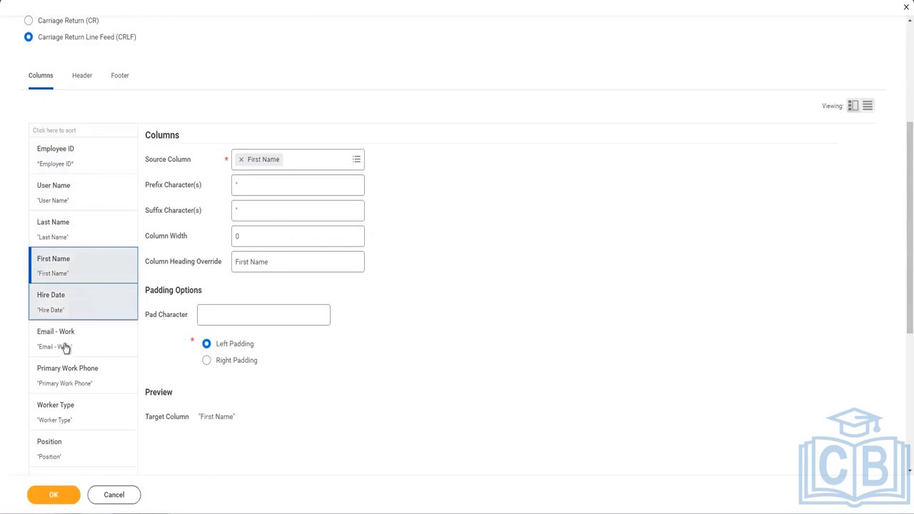
click(66, 310)
click(66, 347)
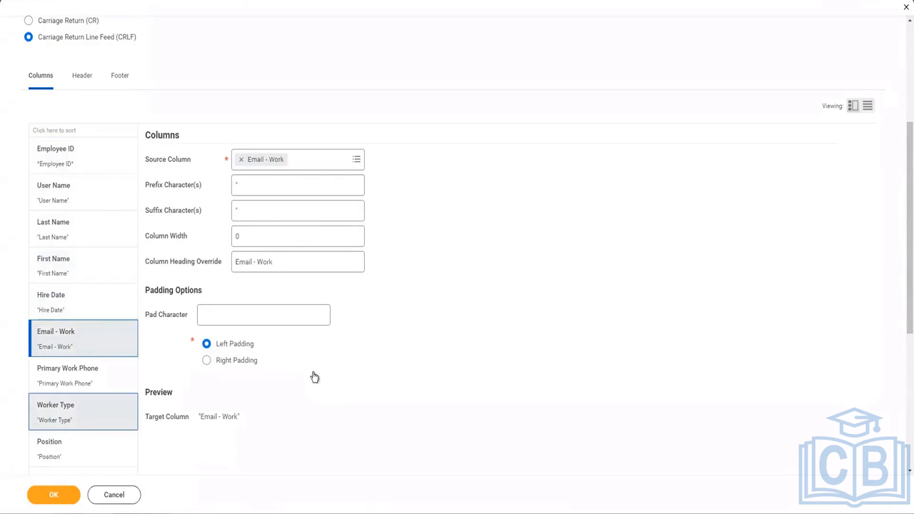
click(218, 320)
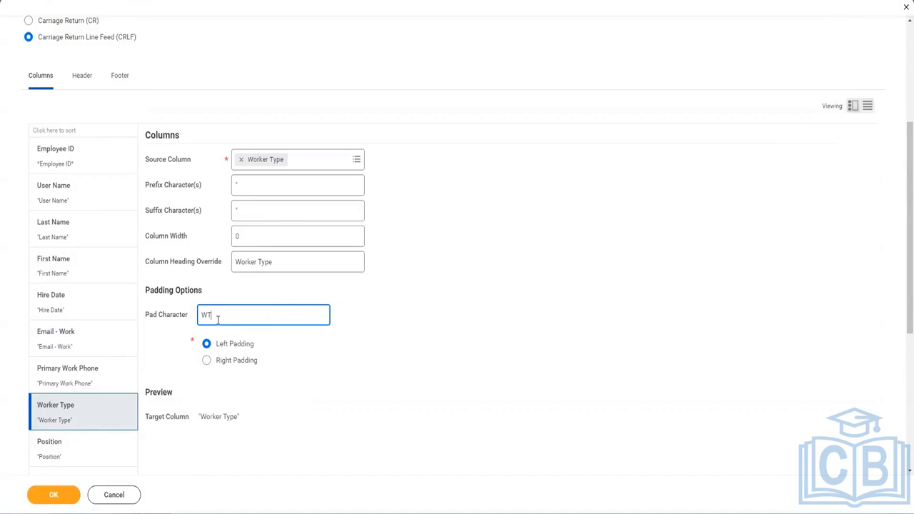
click(227, 359)
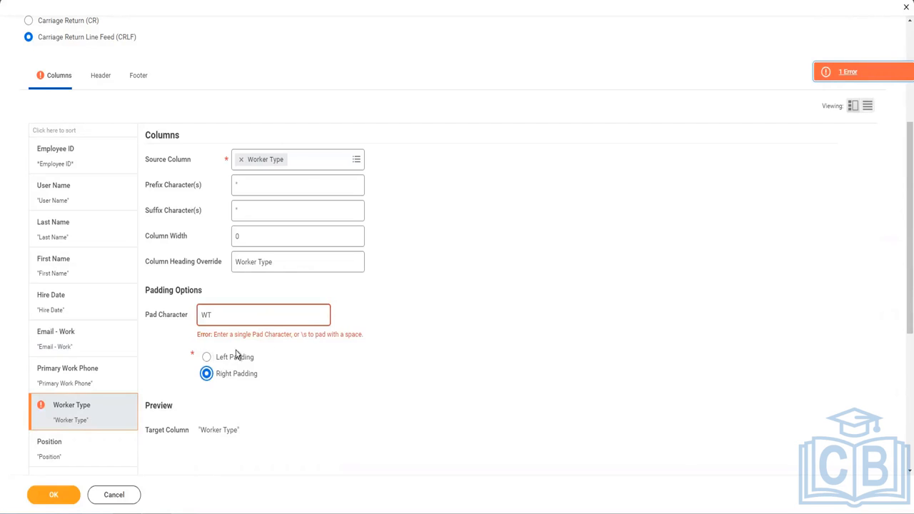
click(229, 356)
click(294, 315)
click(302, 371)
click(264, 312)
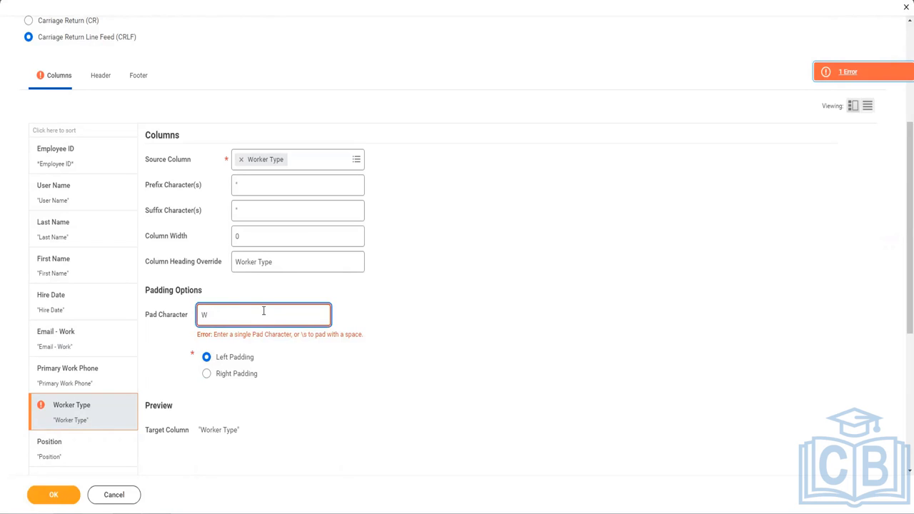
click(415, 359)
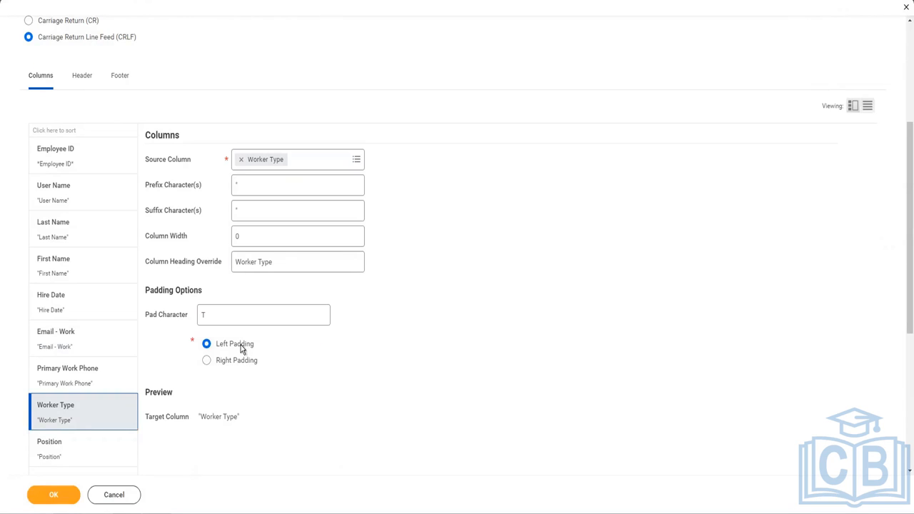
Review the Position column's quote prefix and suffix settings
click(57, 439)
scroll(230, 175, down, 2)
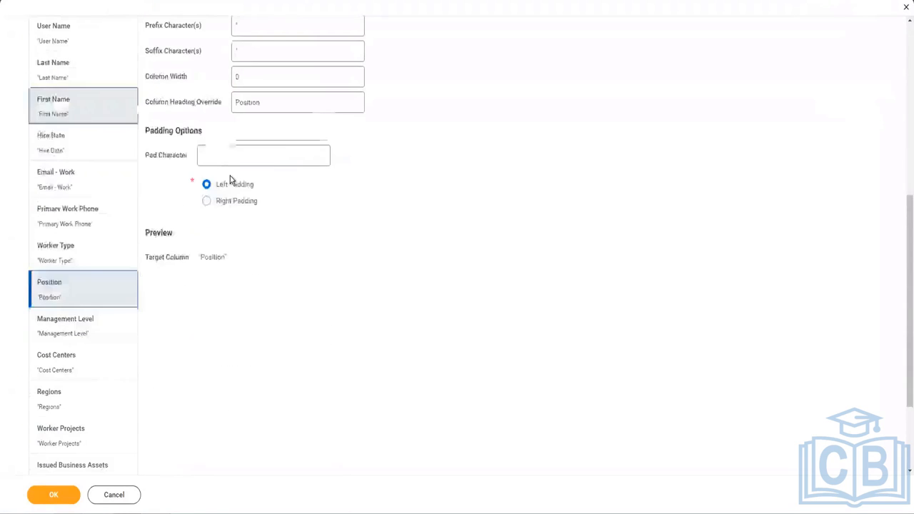
scroll(107, 302, down, 2)
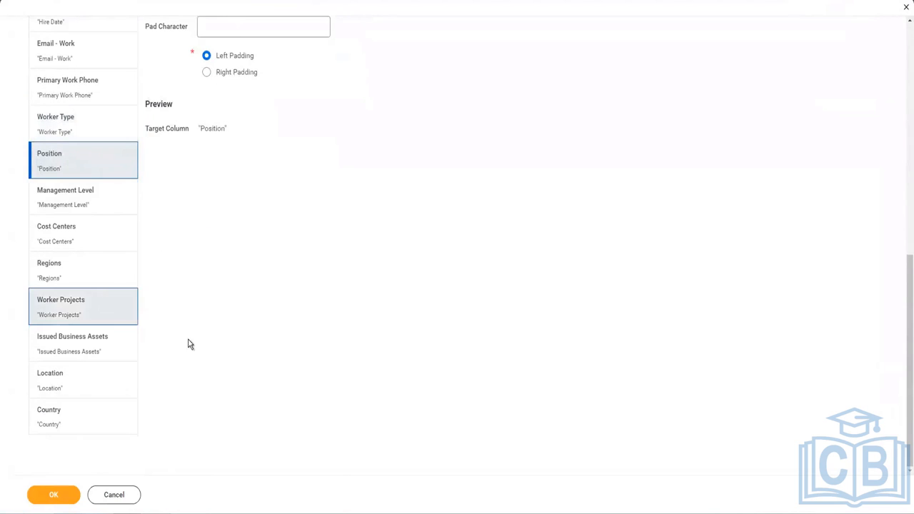
scroll(190, 344, up, 5)
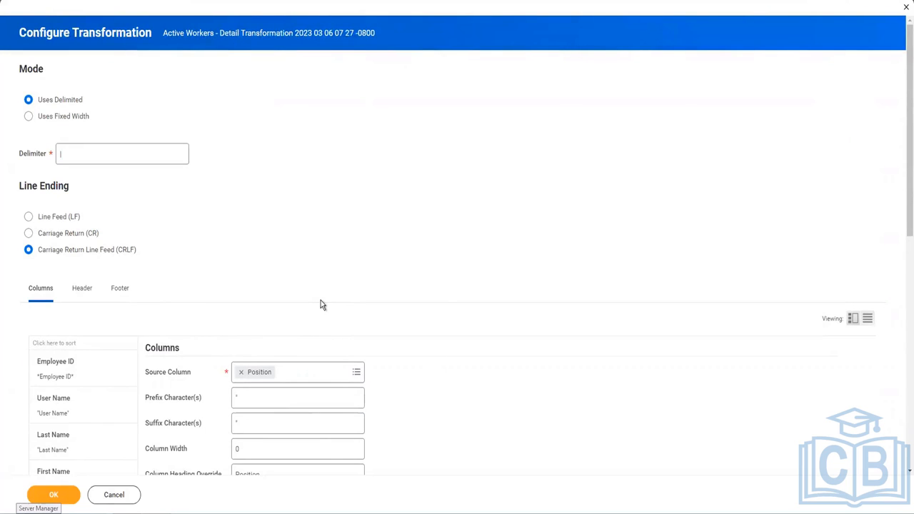
Insert Actual Start Date and Time into the optional report header
click(84, 289)
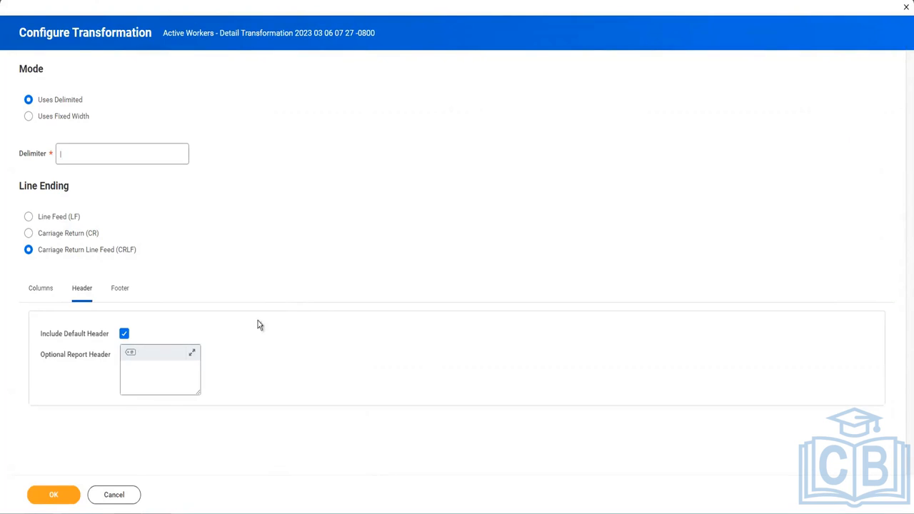
click(160, 373)
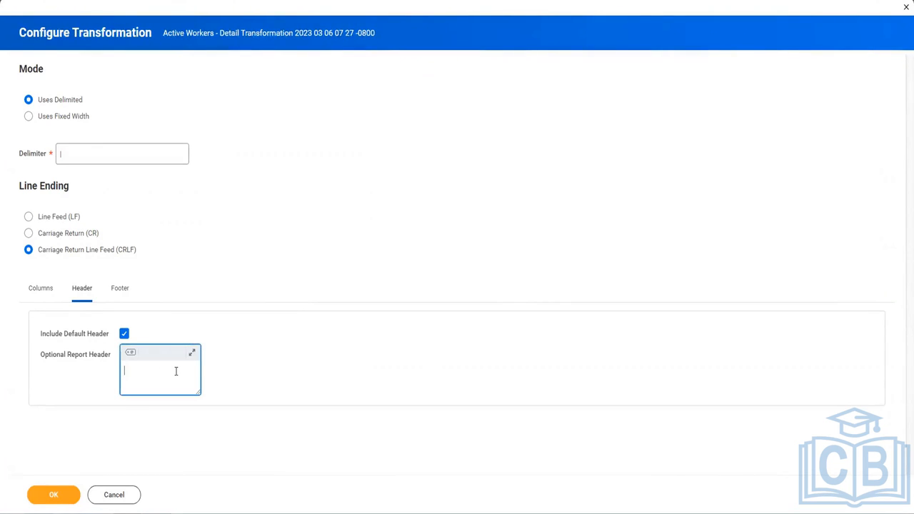
click(135, 356)
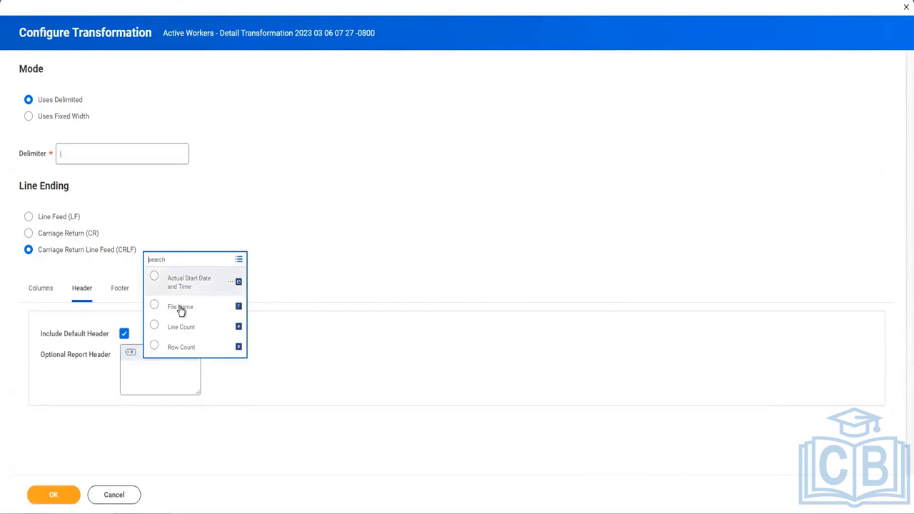
click(190, 286)
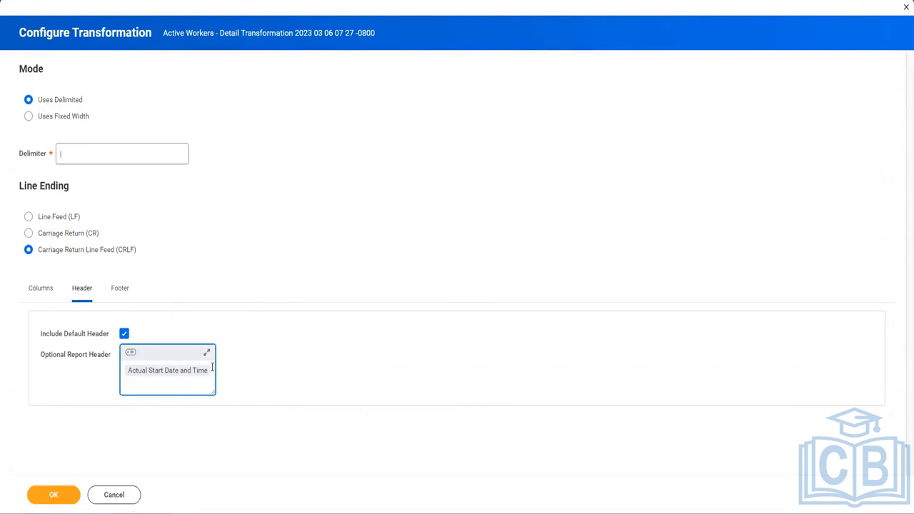
Add Line Count and, on the next line, Row Count to the report footer
click(122, 290)
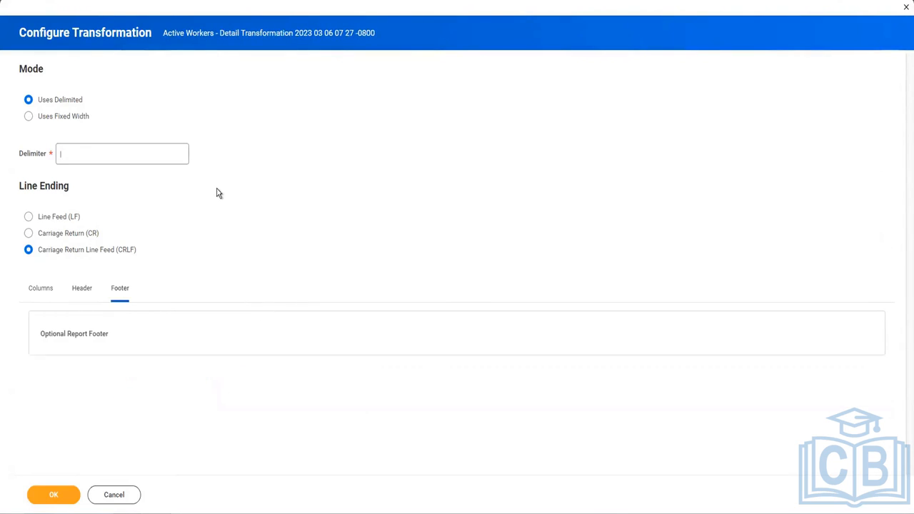
click(129, 331)
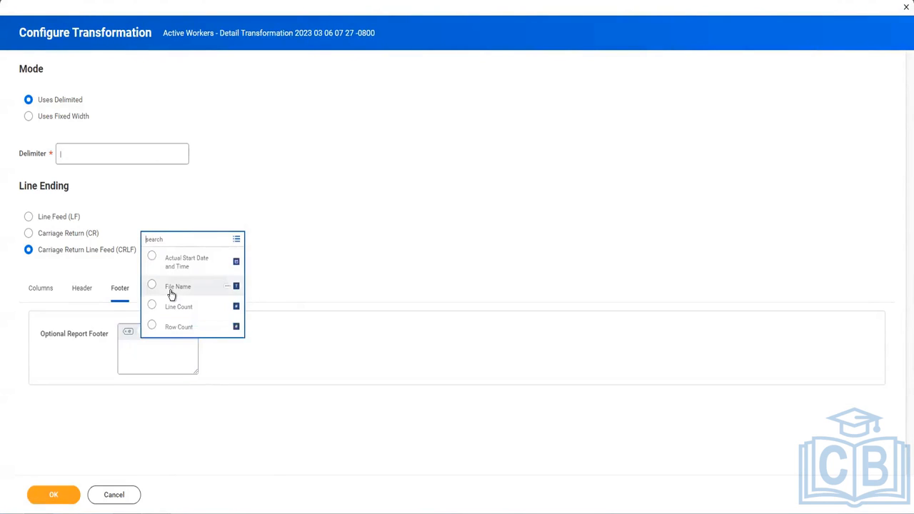
click(171, 307)
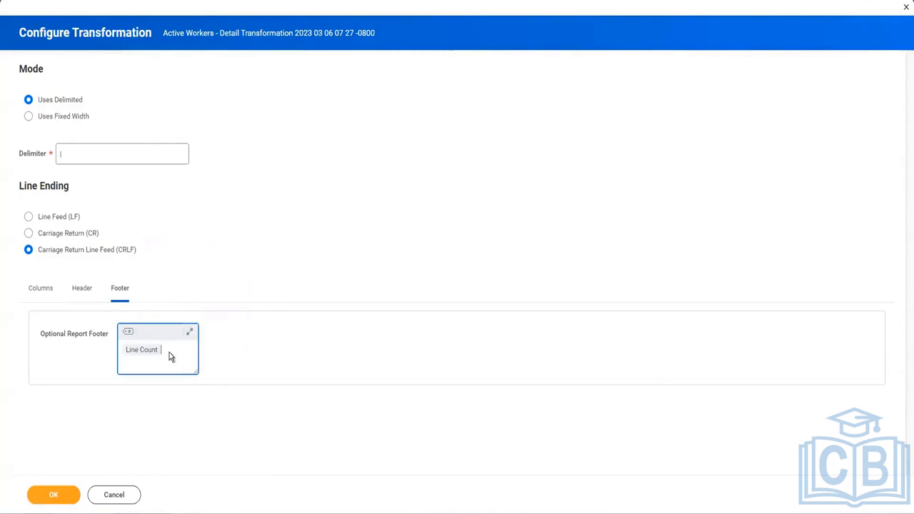
key(Return)
click(128, 333)
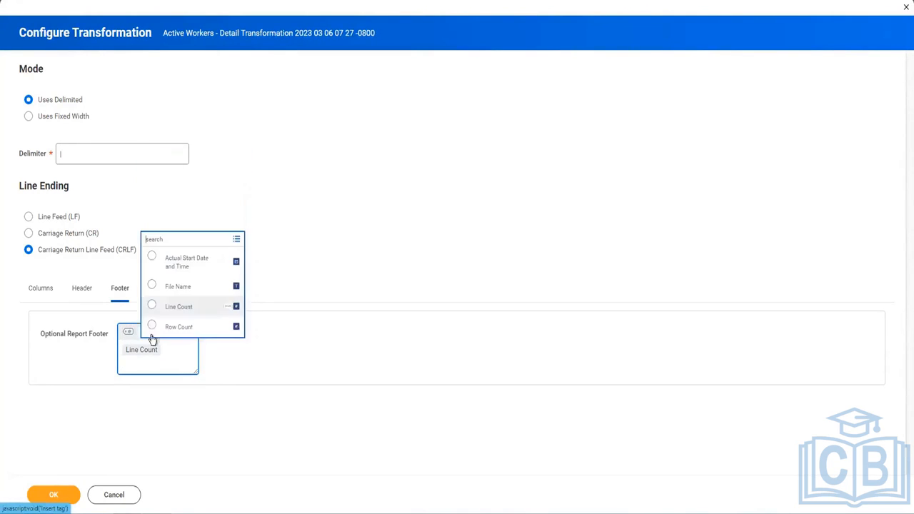
key(Return)
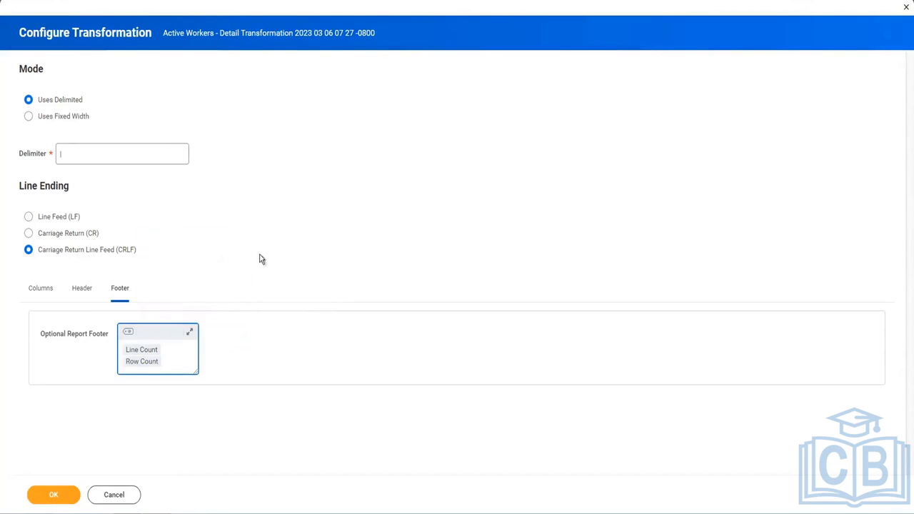
click(173, 347)
click(53, 498)
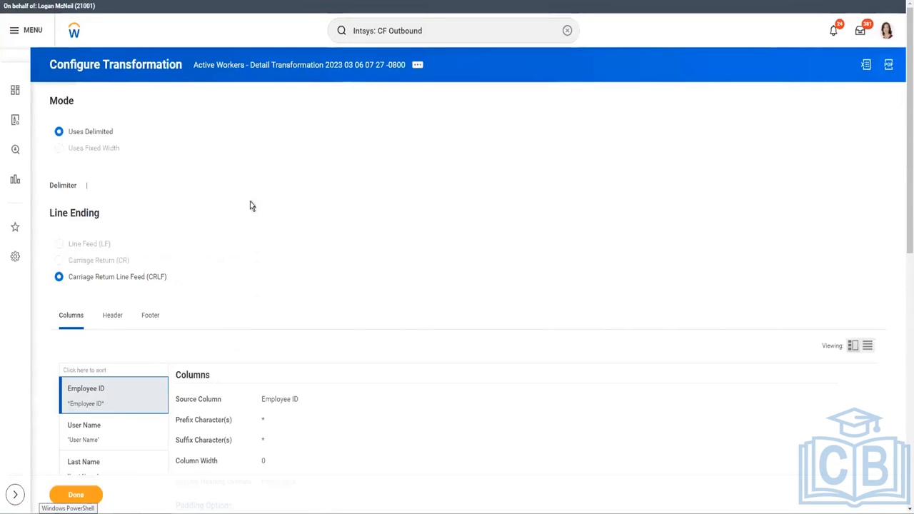
click(81, 499)
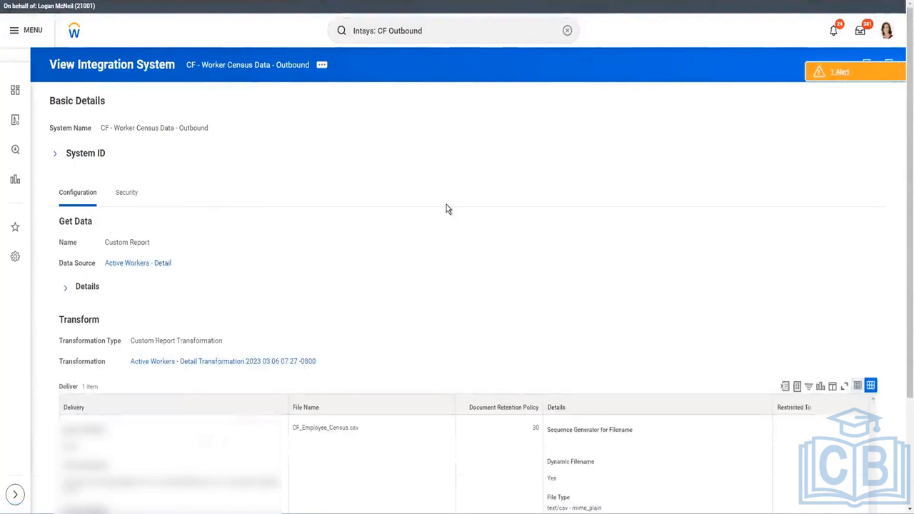
scroll(446, 207, down, 2)
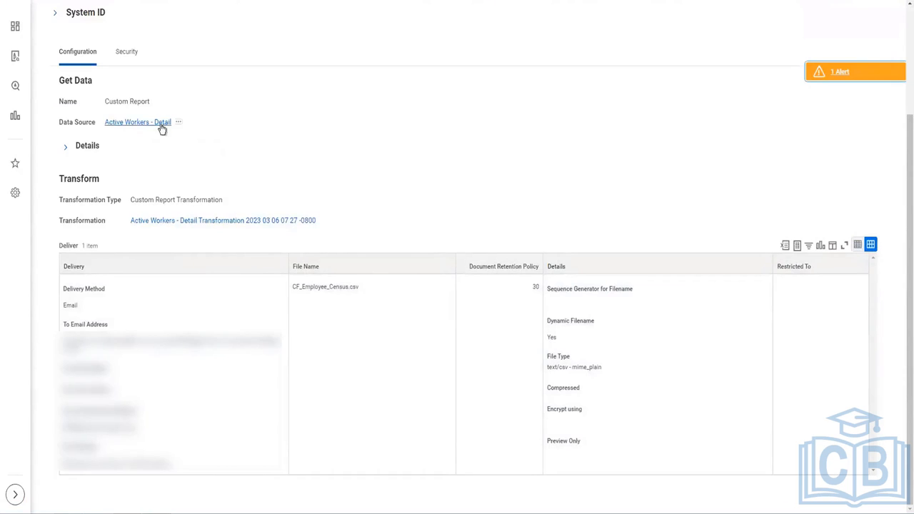
drag(198, 202, 106, 201)
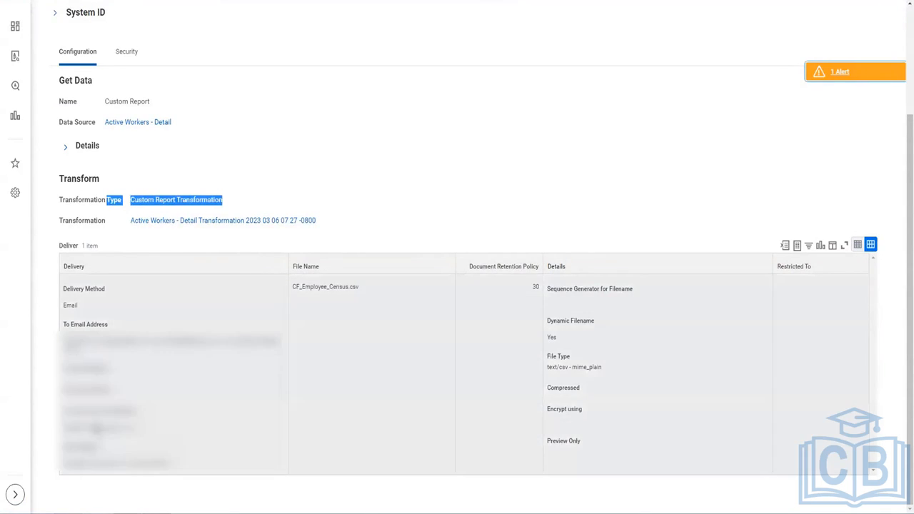
triple_click(550, 326)
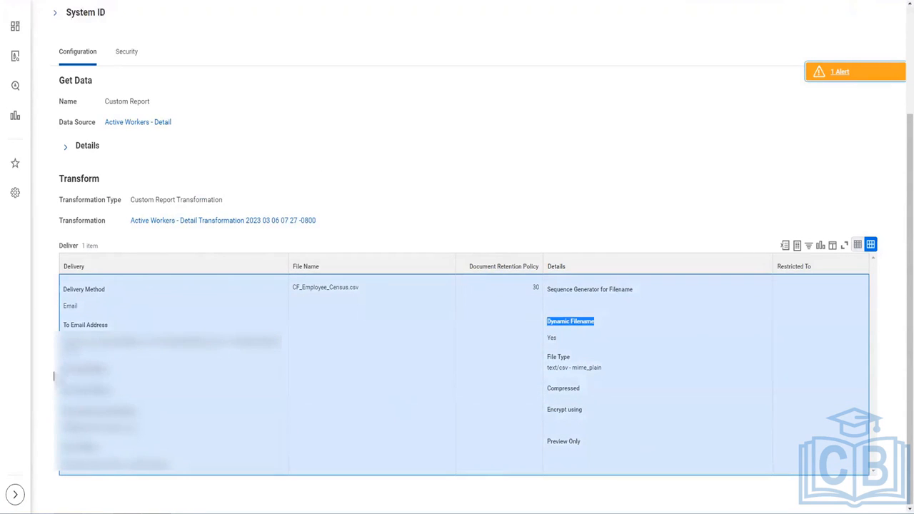
drag(121, 349, 157, 361)
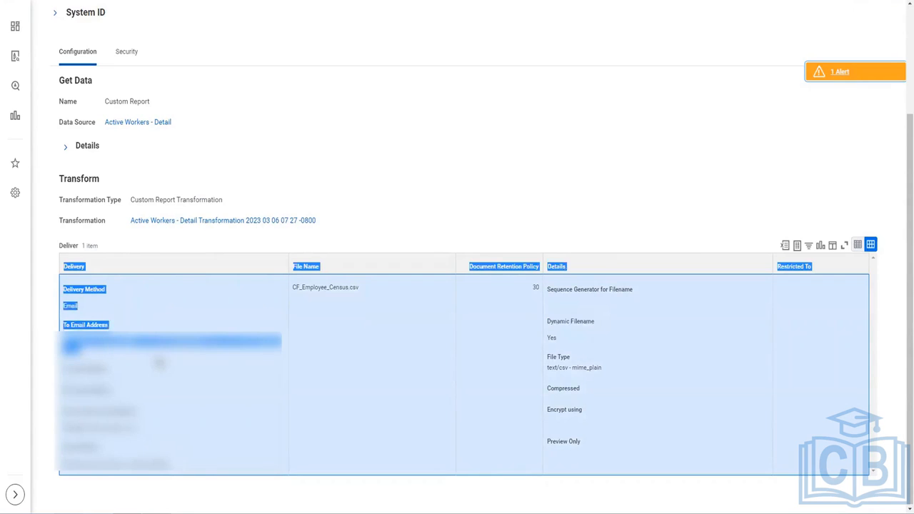
click(827, 95)
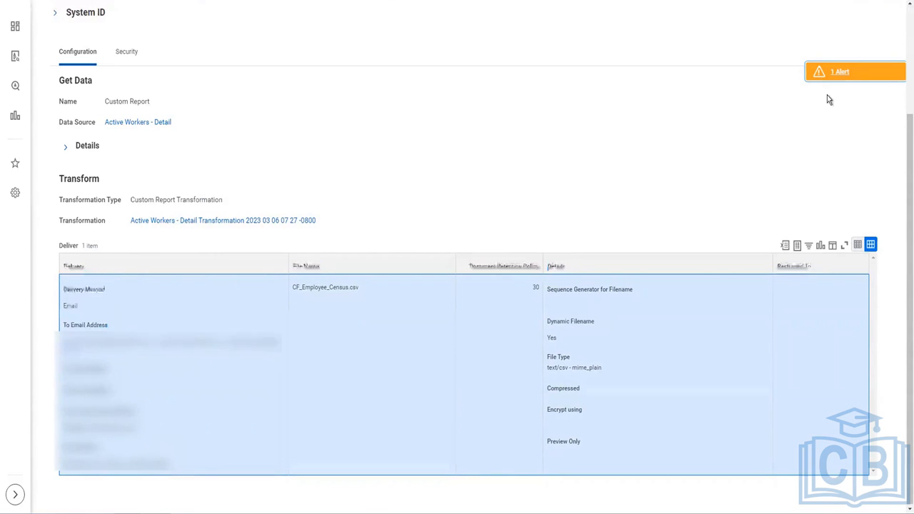
Dismiss the alert and launch CF - Worker Census Data - Outbound to run now with default criteria
click(857, 72)
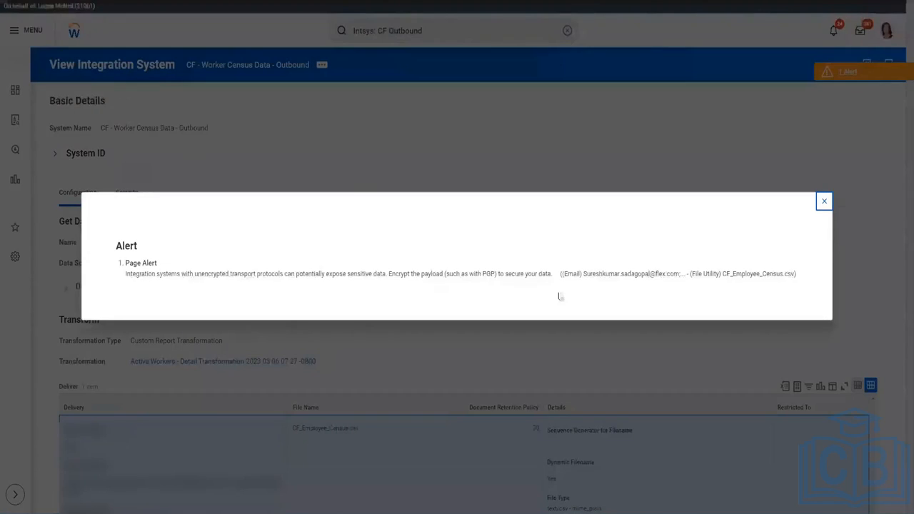
click(822, 204)
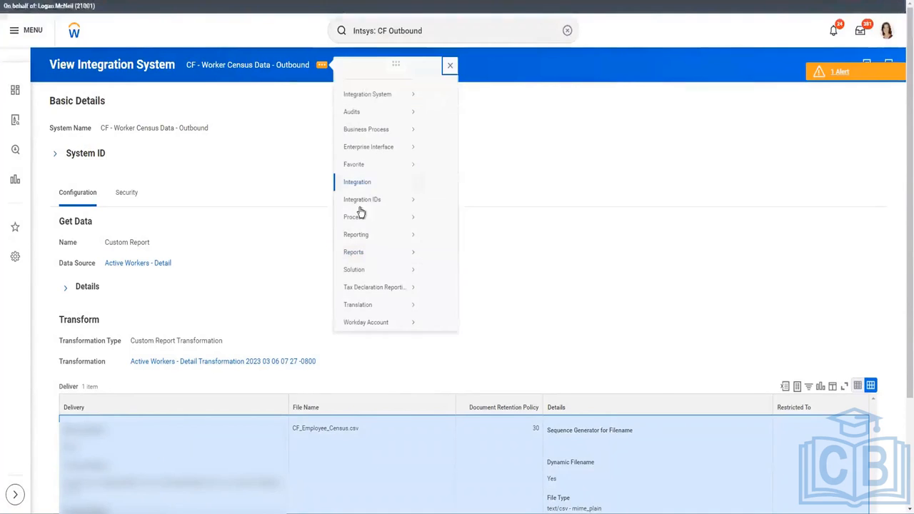
mouse_move(364, 194)
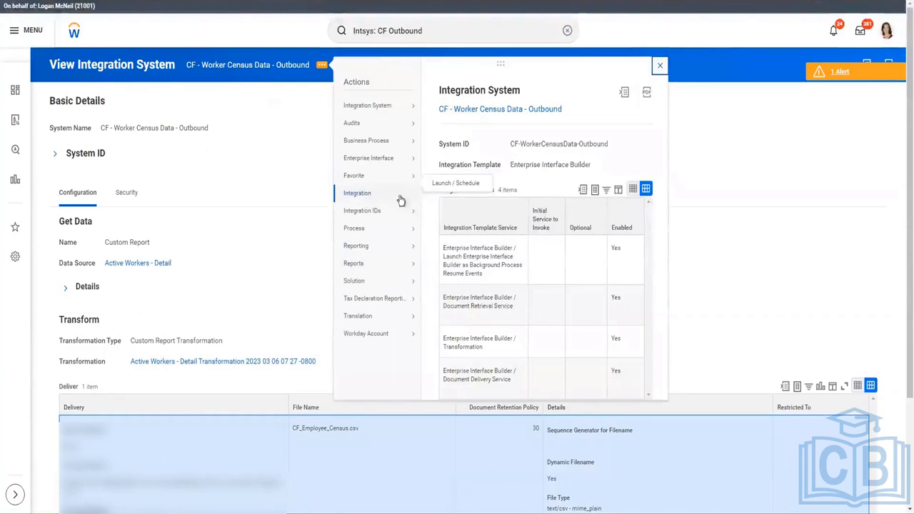
click(457, 183)
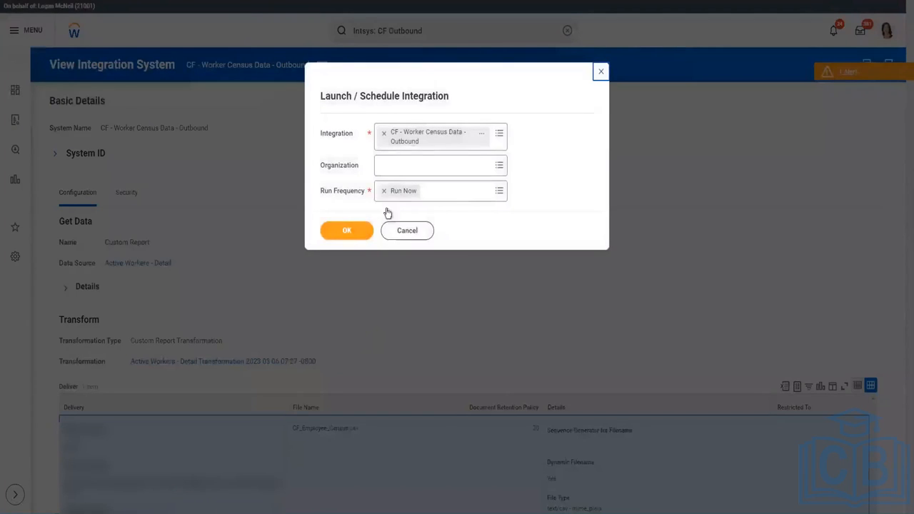
click(350, 230)
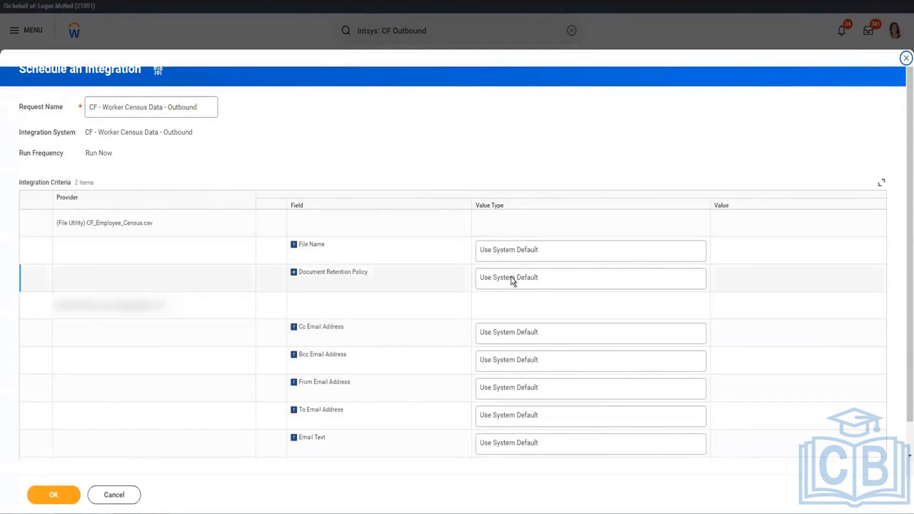
scroll(520, 321, down, 2)
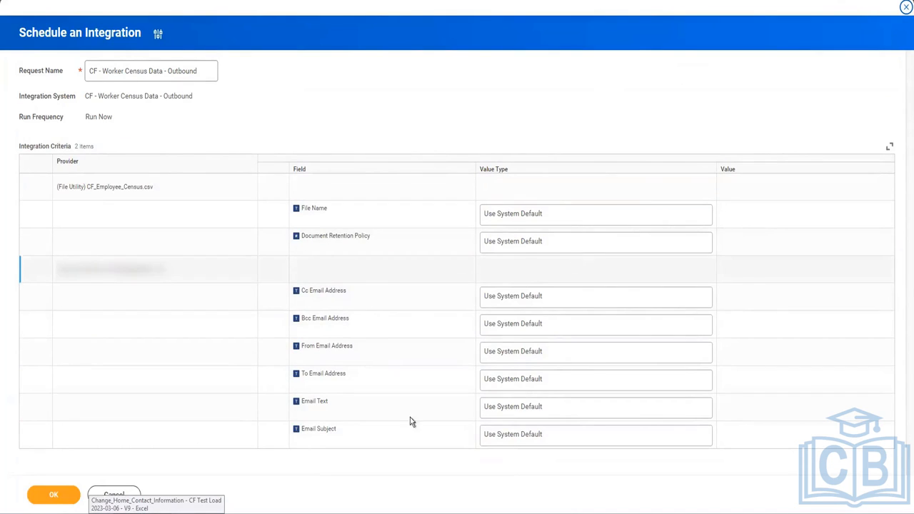
click(49, 487)
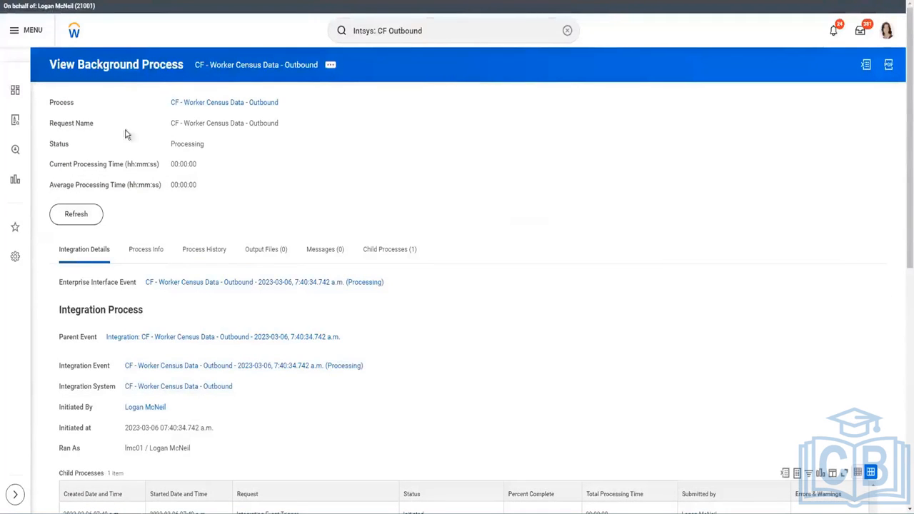
Find the Deliver section's file name and highlight its 2023-03-06 date
scroll(219, 189, down, 2)
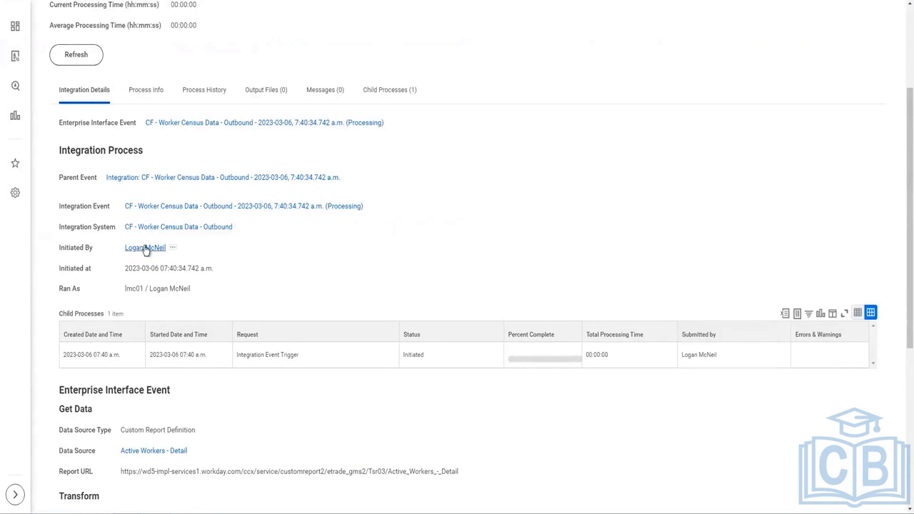
scroll(249, 275, down, 1)
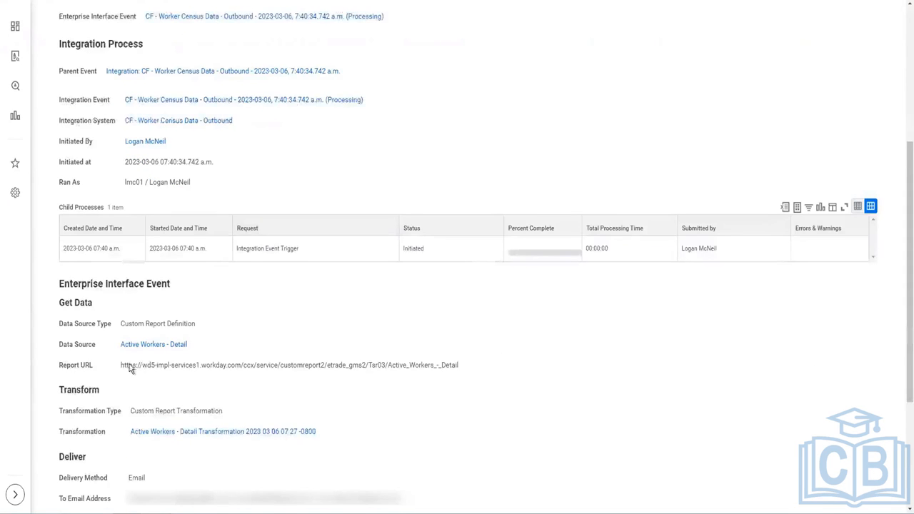
drag(521, 381, 121, 365)
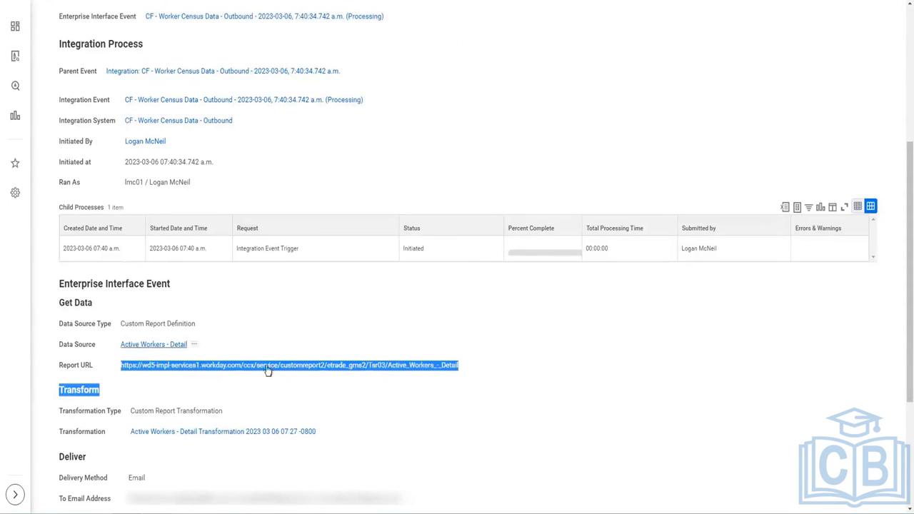
scroll(271, 364, down, 1)
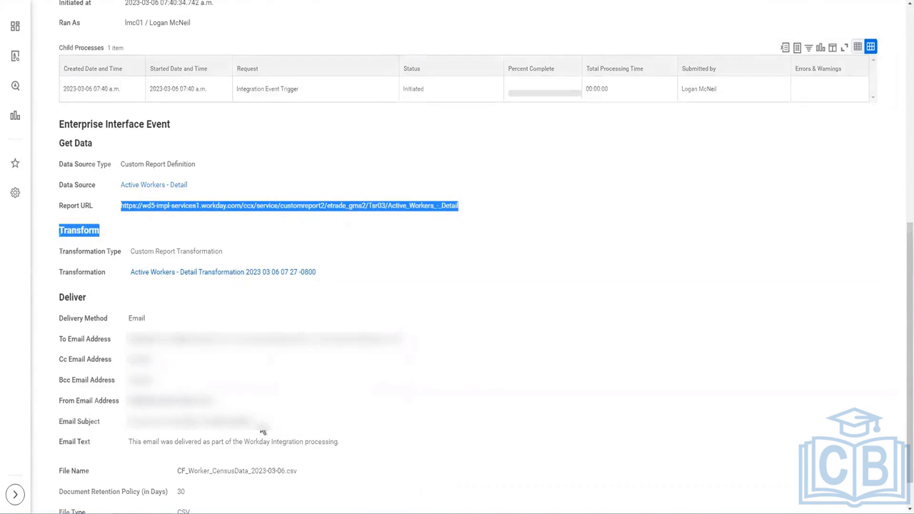
scroll(262, 431, down, 1)
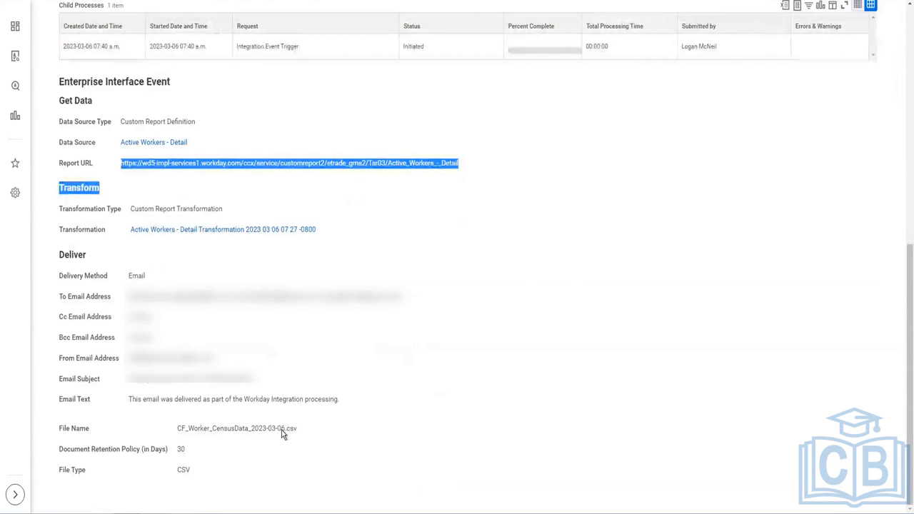
drag(284, 429, 251, 432)
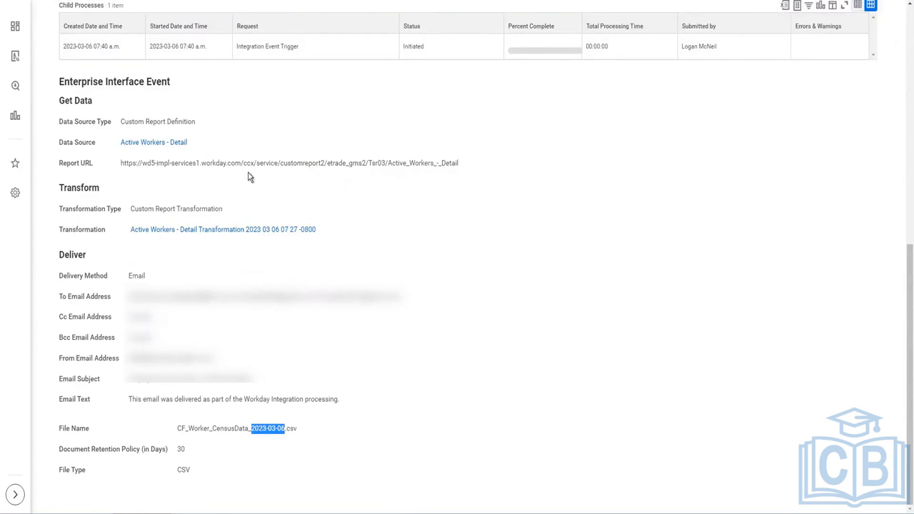
scroll(249, 176, up, 7)
Refresh the completed run, then download and open CF_Worker_CensusData_2023-03-06.csv in Excel
click(72, 211)
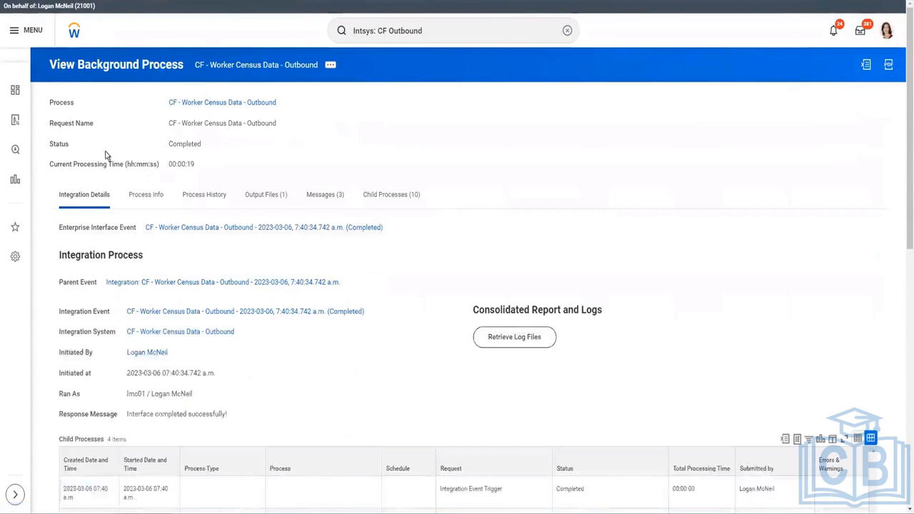
click(259, 196)
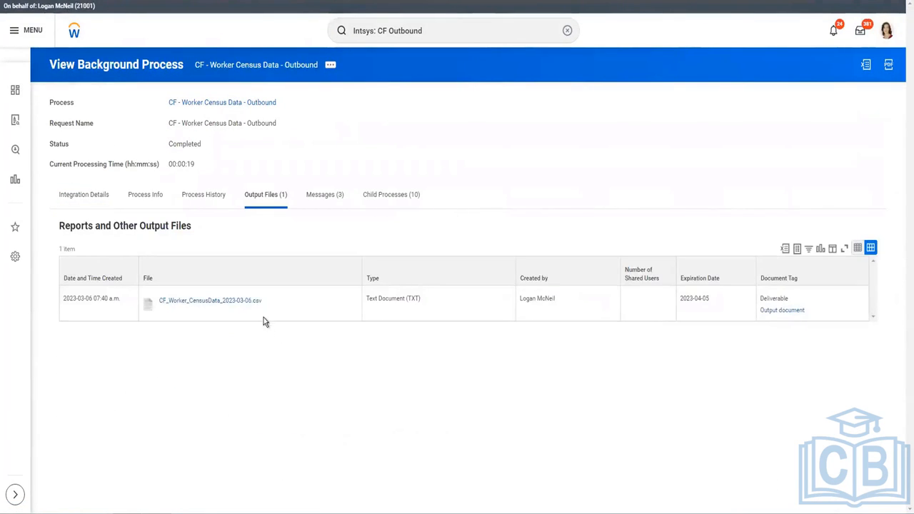
drag(183, 304, 161, 304)
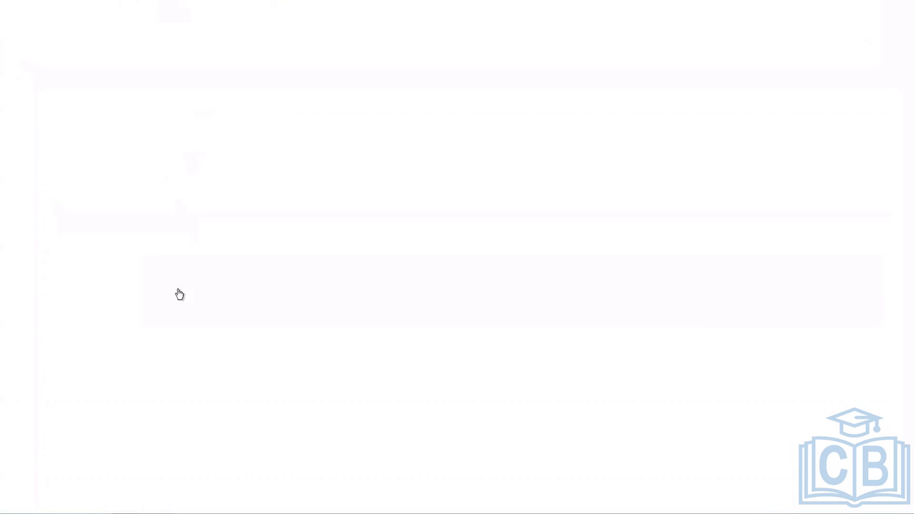
click(178, 296)
click(54, 498)
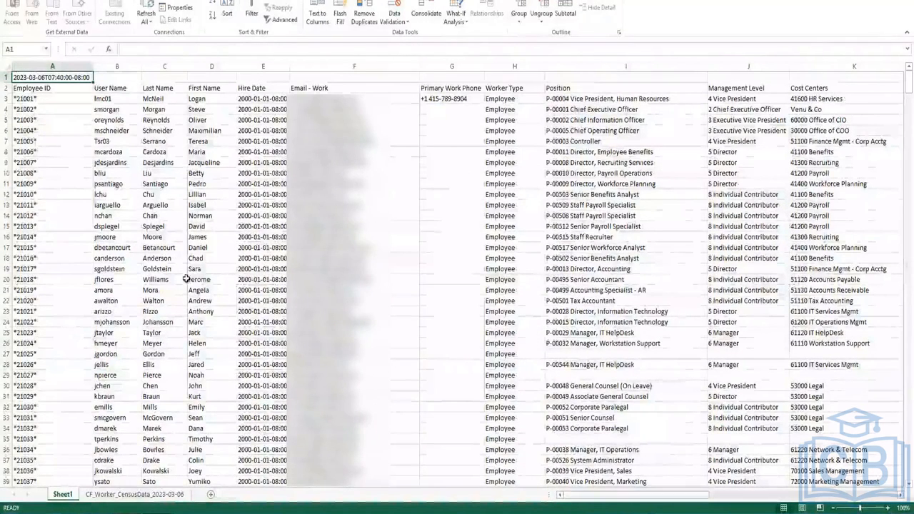
Review the census CSV headers from Employee ID, User Name, Hire Date, Worker Type and Position through to Country
click(39, 86)
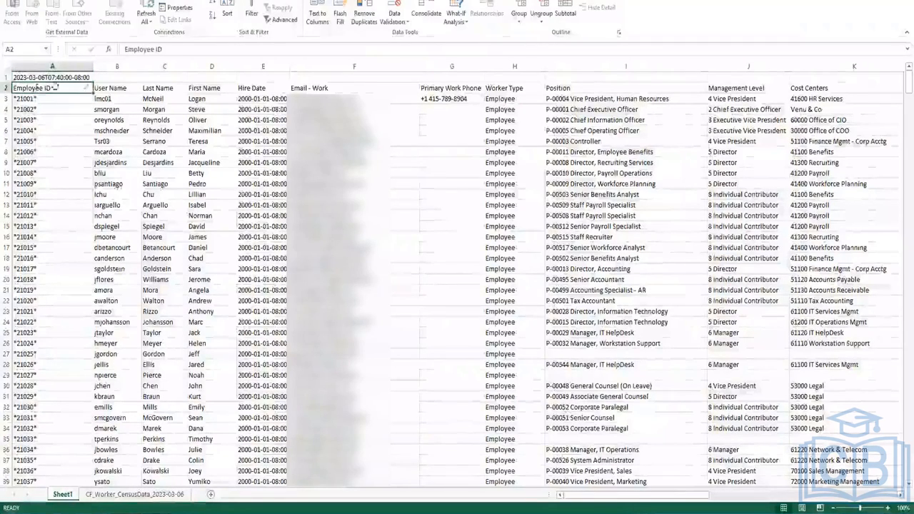
click(118, 87)
key(Right)
key(Right)
key(Right)
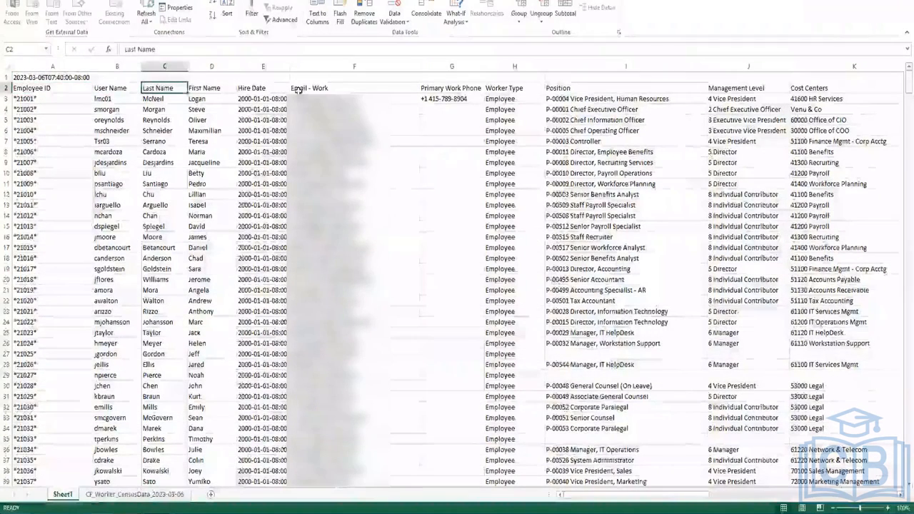
key(Right)
key(Right)
key(Right)
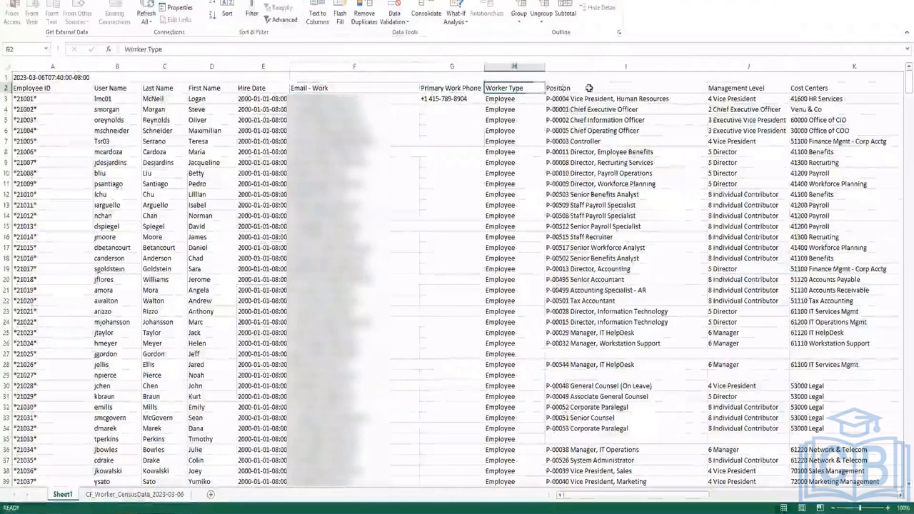
key(Right)
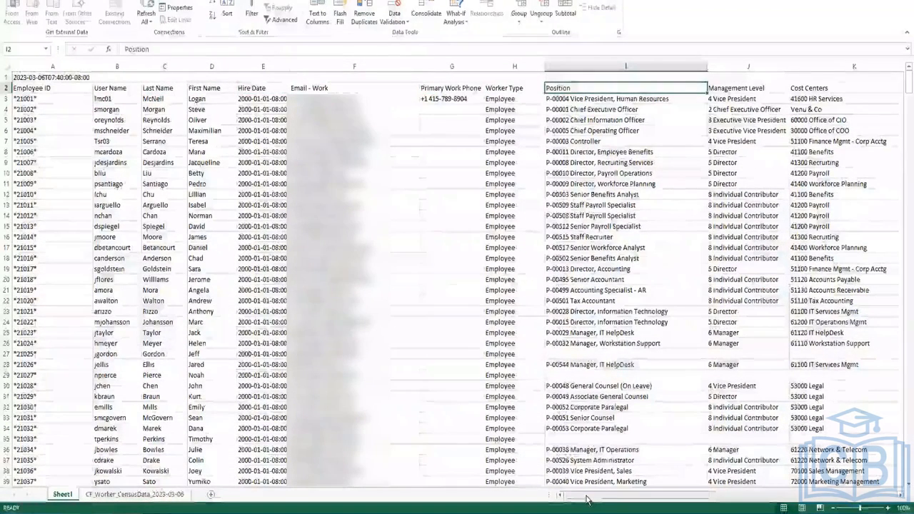
drag(586, 500, 837, 506)
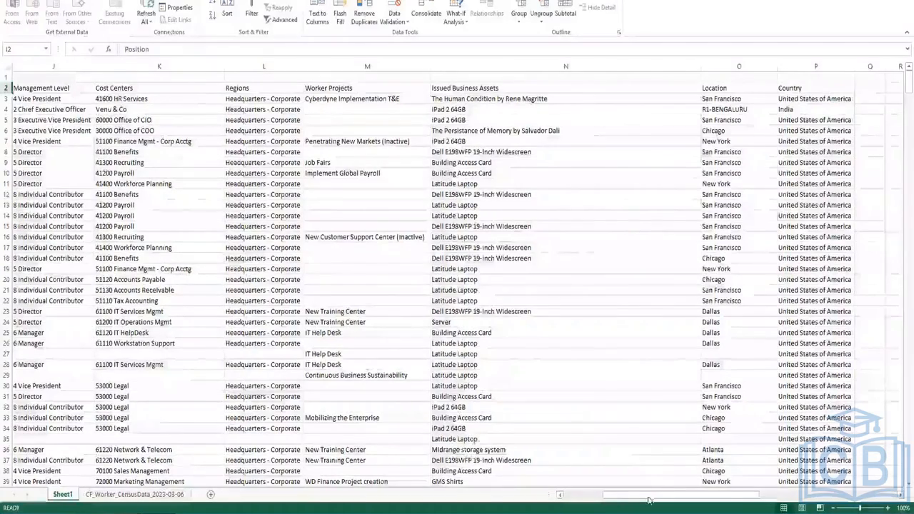
drag(622, 495, 574, 497)
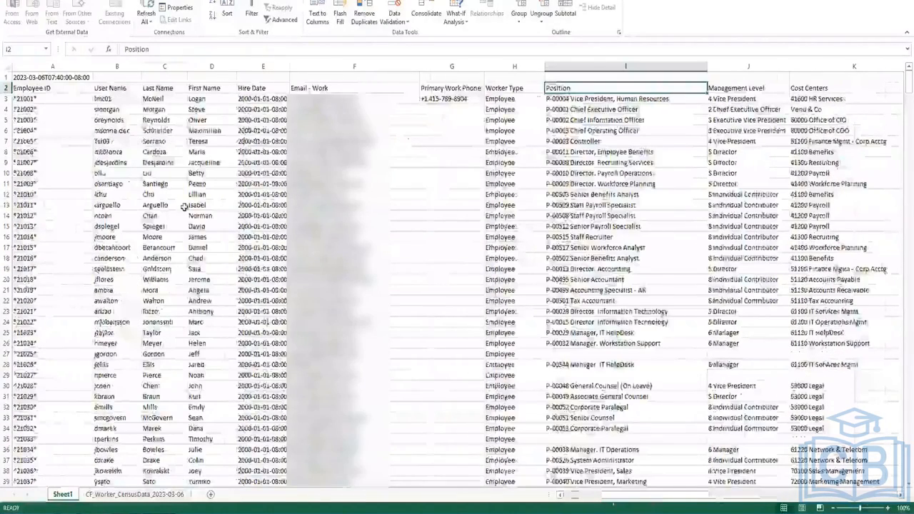
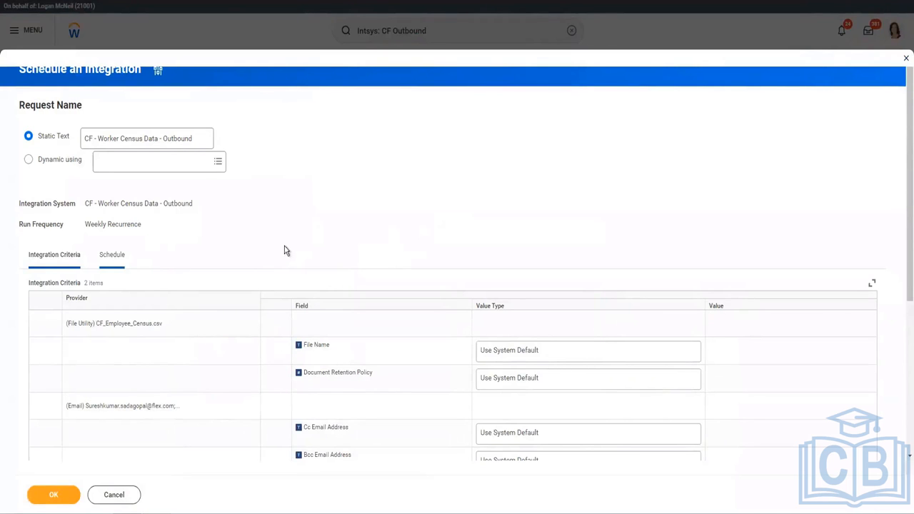
Set the weekly schedule to run on Fridays at 7:00 AM
scroll(234, 215, down, 2)
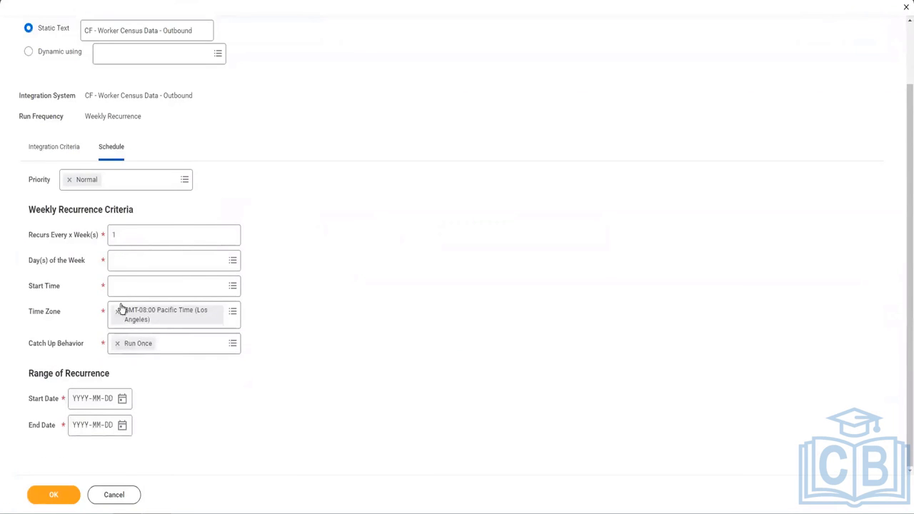
click(126, 261)
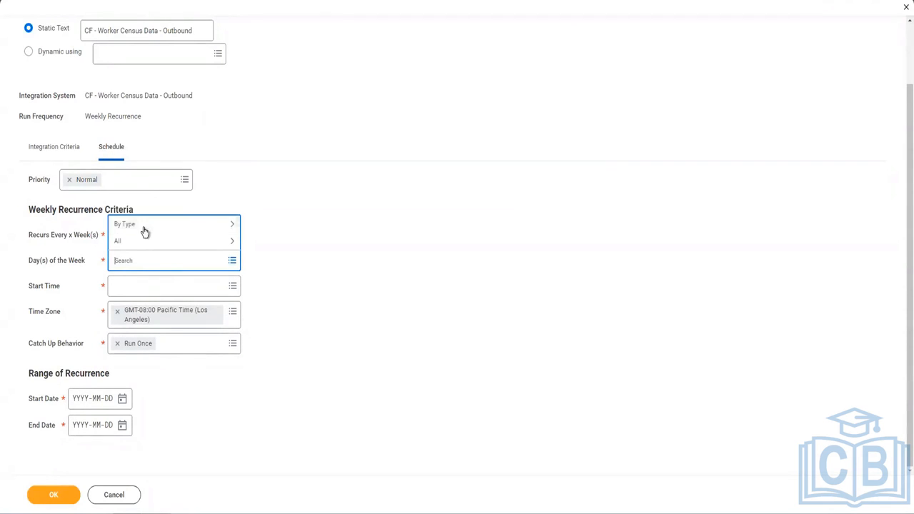
click(140, 242)
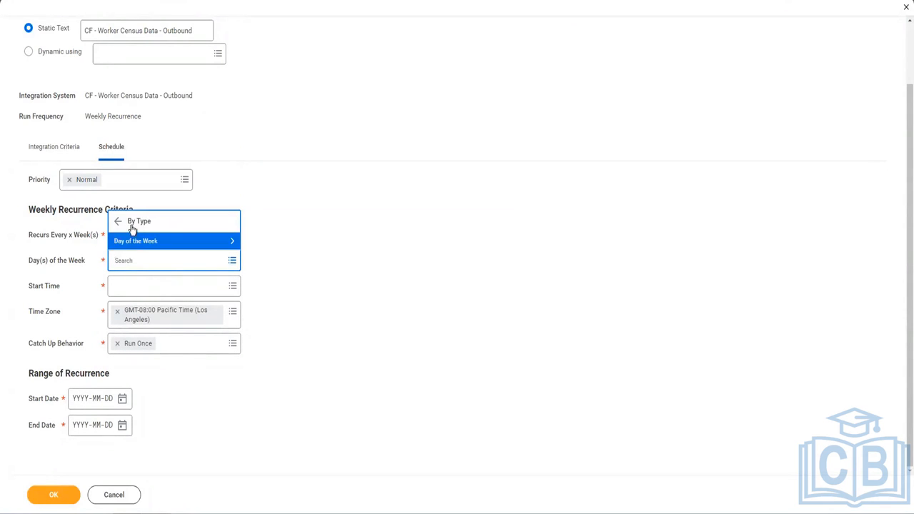
click(133, 246)
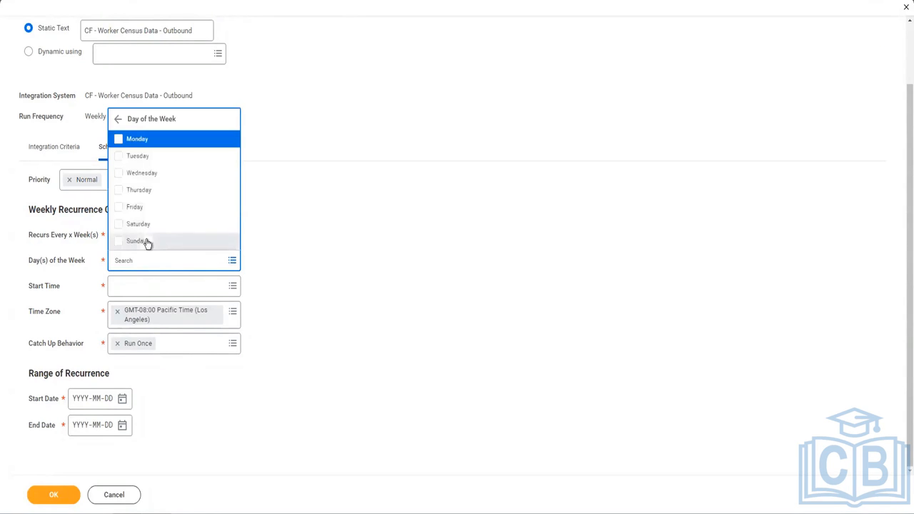
click(334, 332)
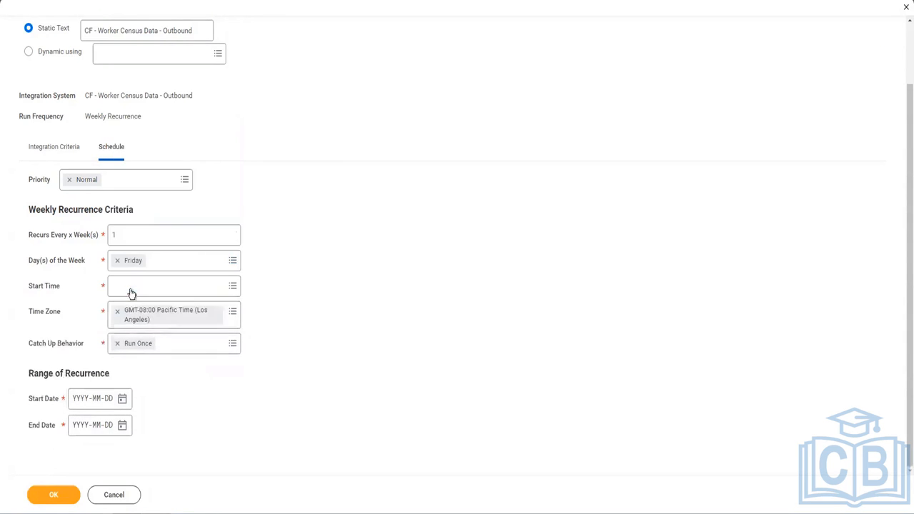
click(136, 289)
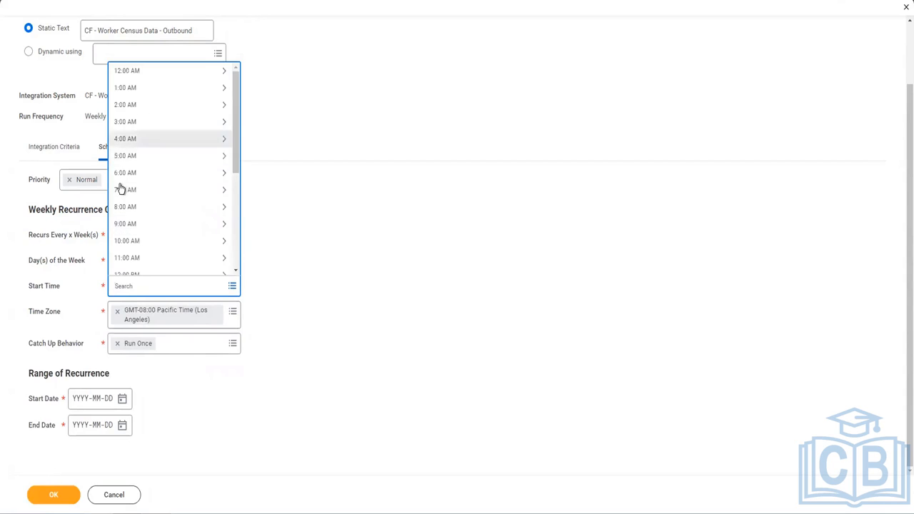
click(200, 196)
click(136, 71)
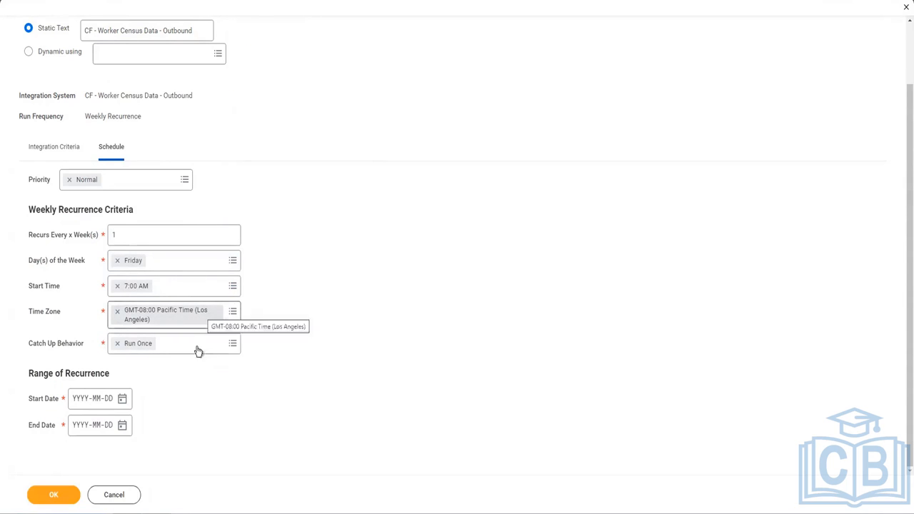
Set the run window from 2023-03-10 to 2023-03-31 and submit the schedule
click(122, 398)
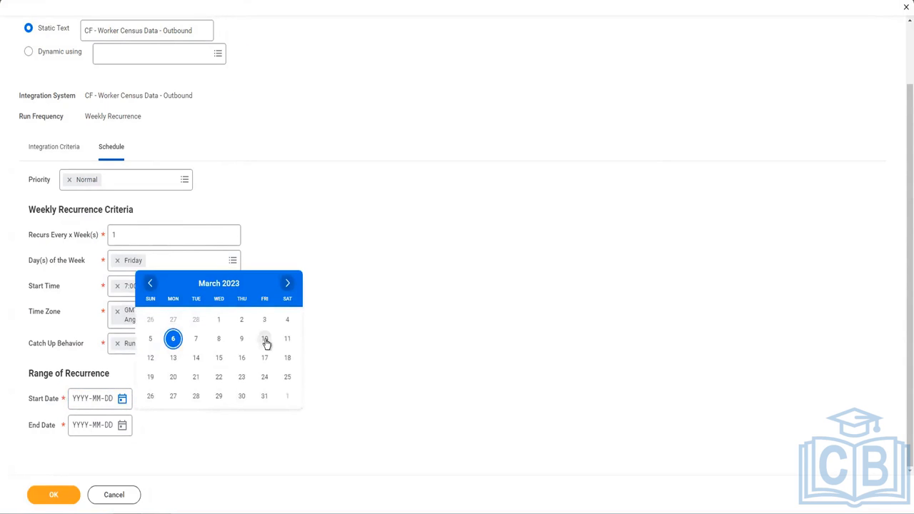
click(123, 428)
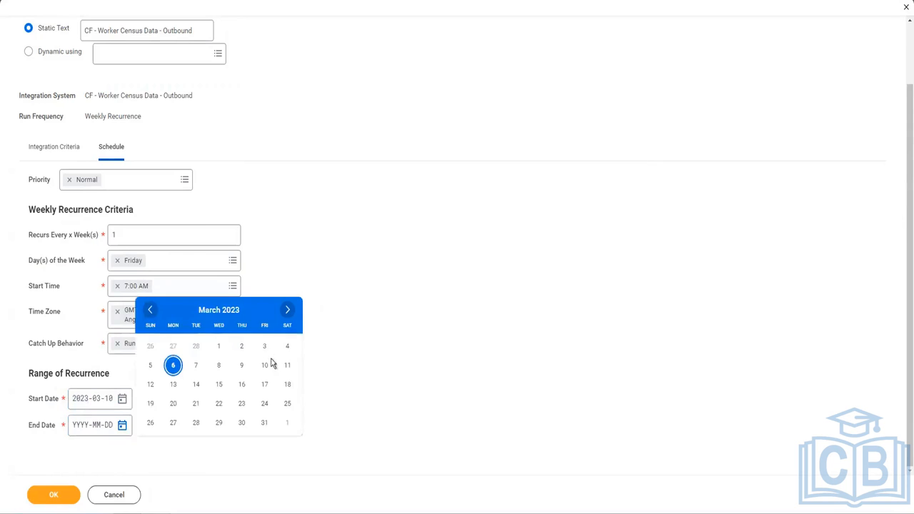
click(265, 423)
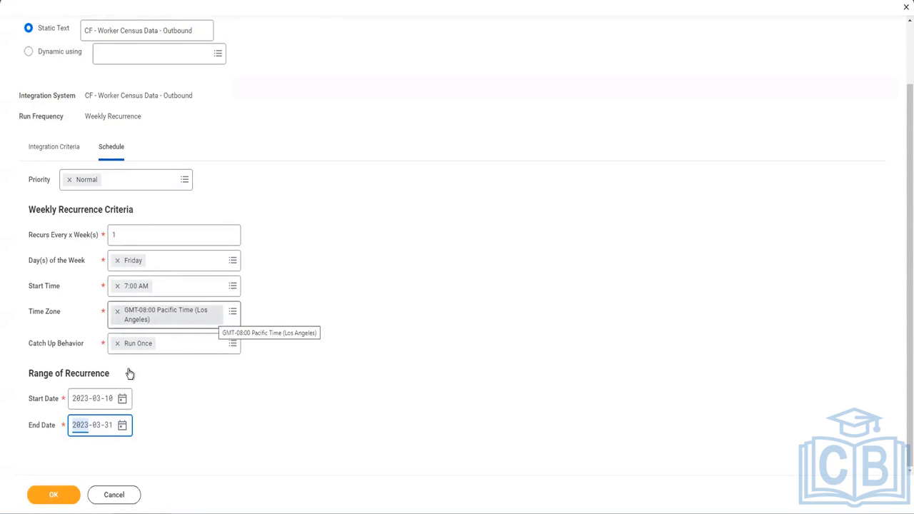
click(74, 498)
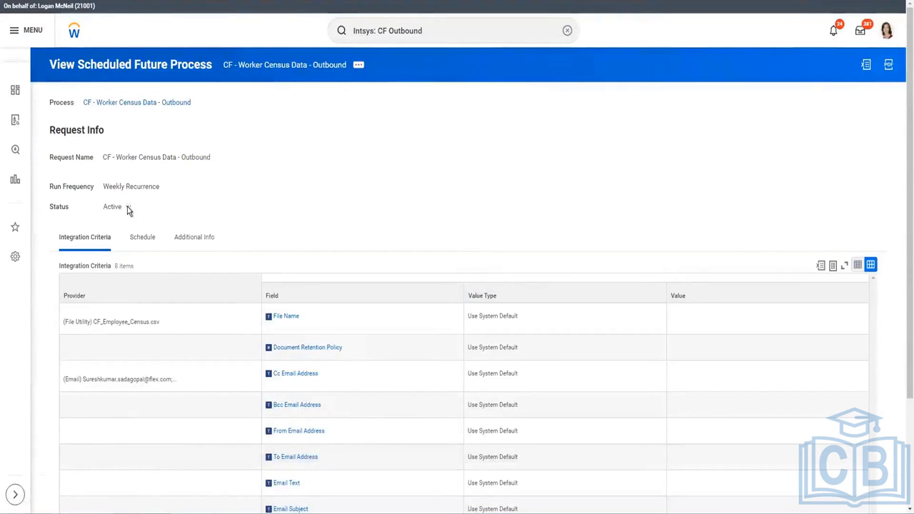
Check the Schedule and Additional Info tabs (four Friday launches, zero recent runs), then return to the integration
drag(115, 207, 102, 207)
click(144, 243)
scroll(193, 271, down, 1)
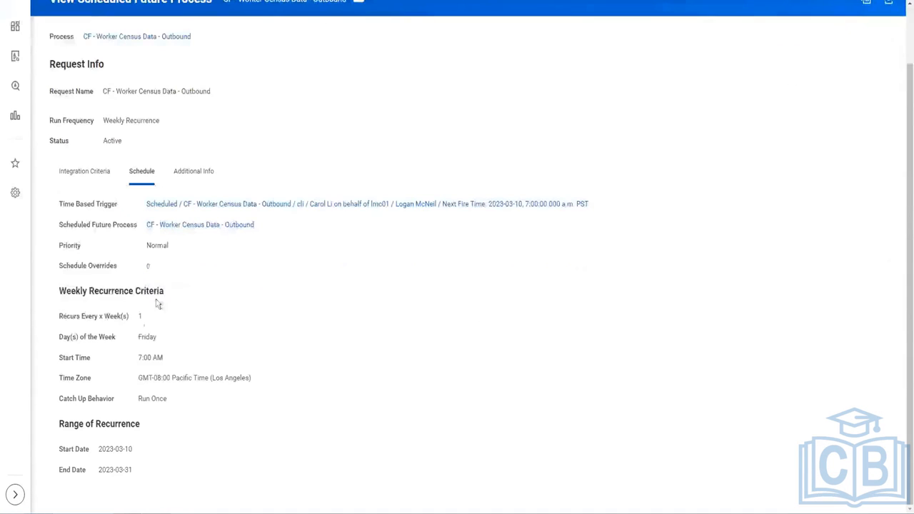
click(187, 175)
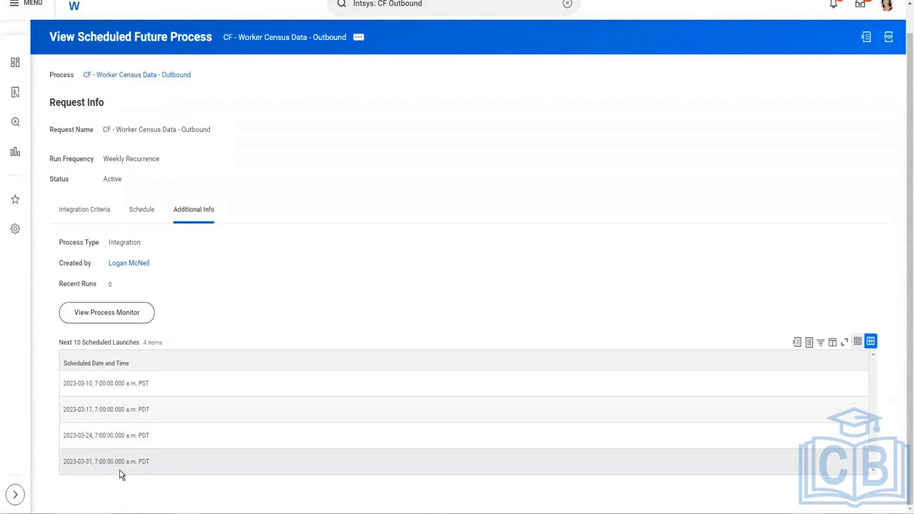
drag(122, 287, 101, 287)
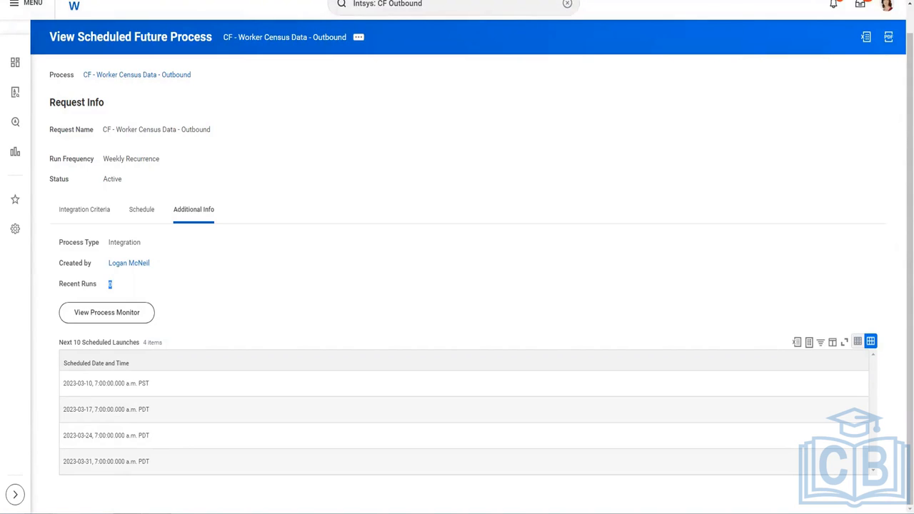
click(84, 209)
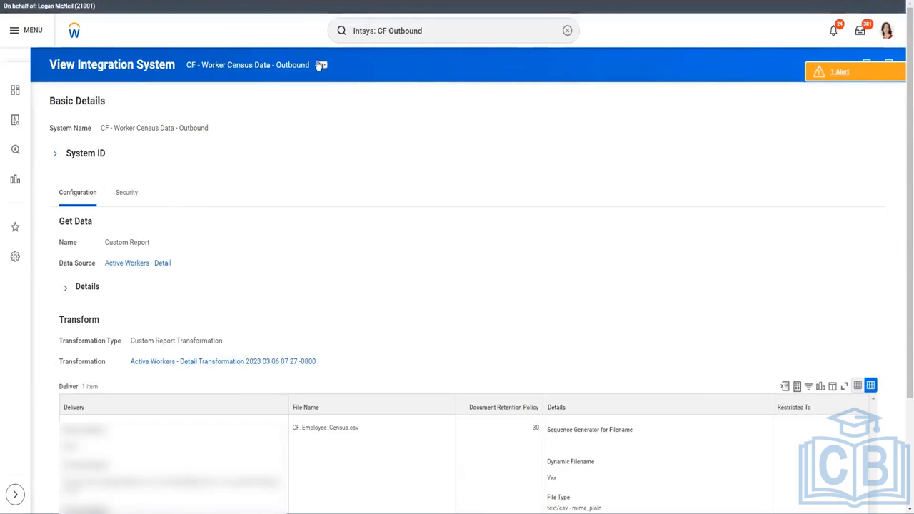
List the scheduled future processes for this integration system
click(321, 65)
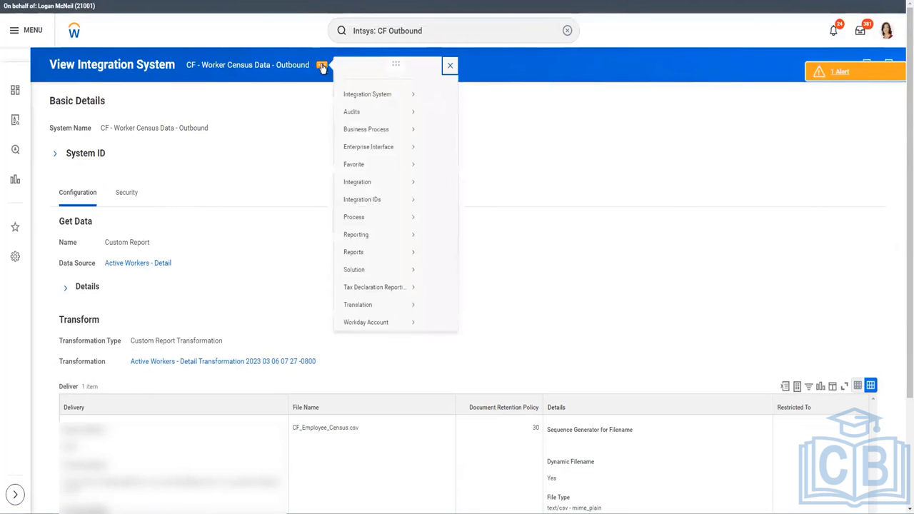
mouse_move(370, 247)
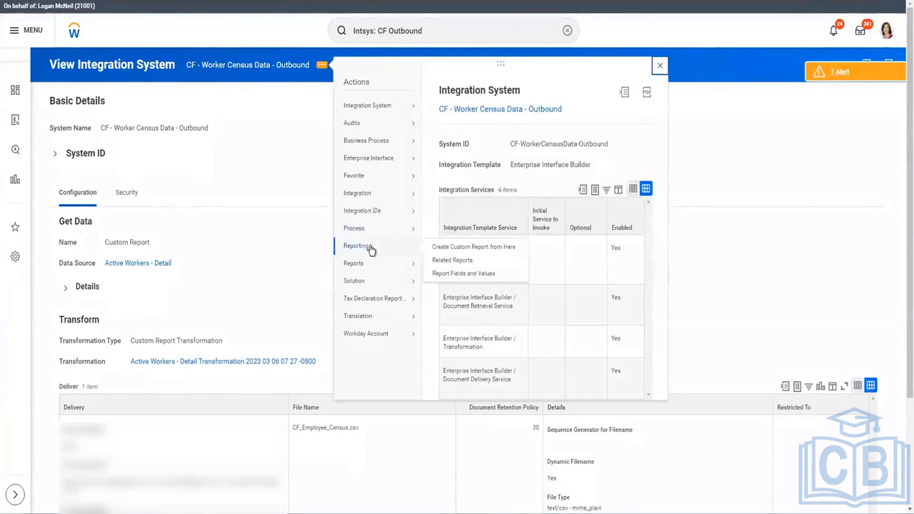
mouse_move(369, 265)
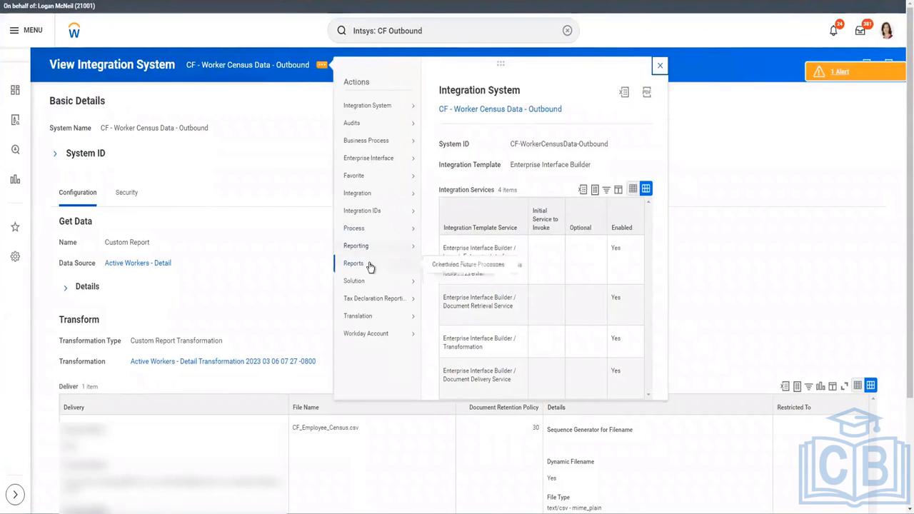
click(464, 265)
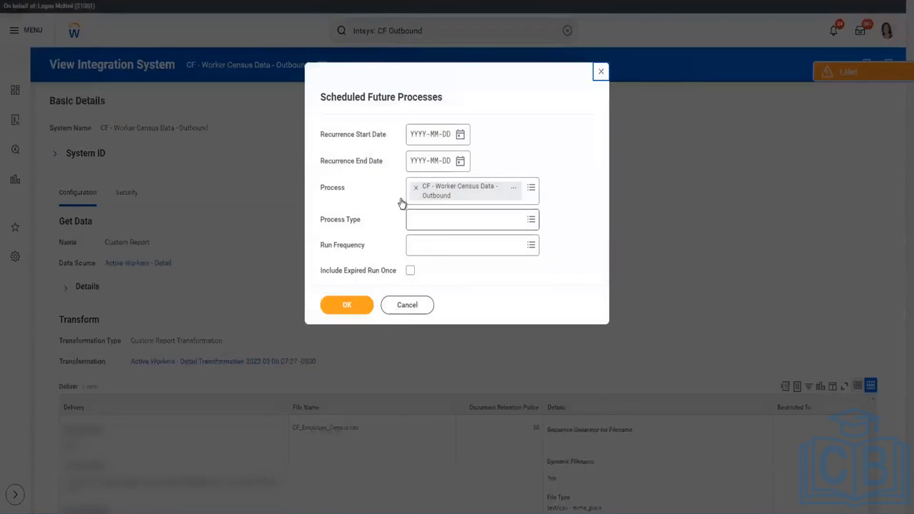
click(347, 307)
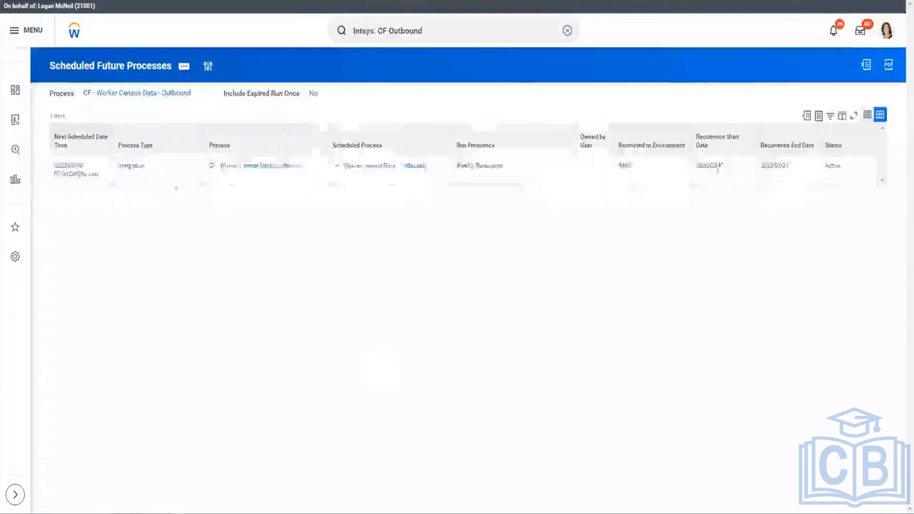
Confirm the weekly 2023-03-10 to 2023-03-31 recurrence, then reopen CF - Worker Census Data - Outbound
click(432, 166)
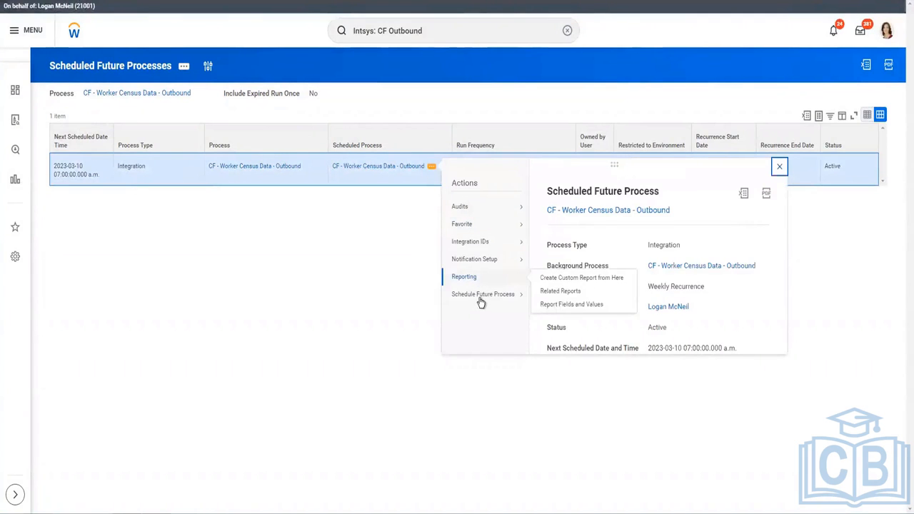
mouse_move(481, 299)
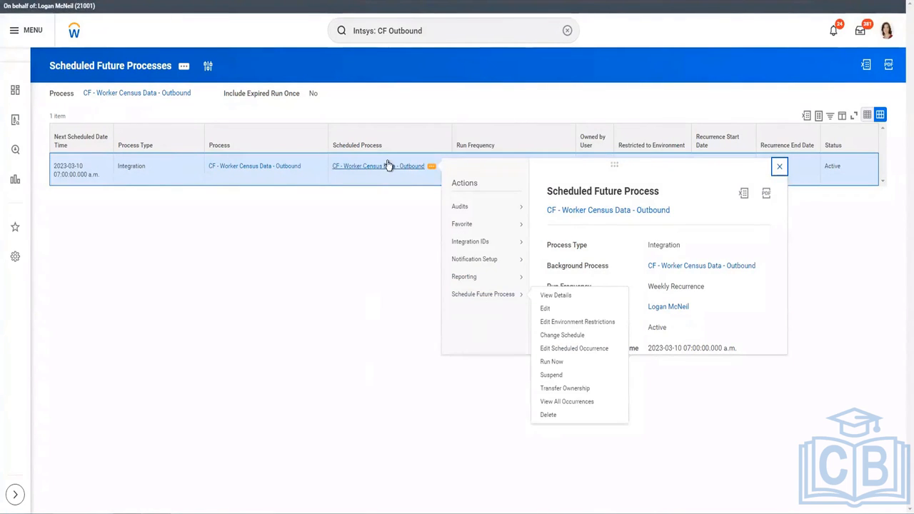
click(245, 106)
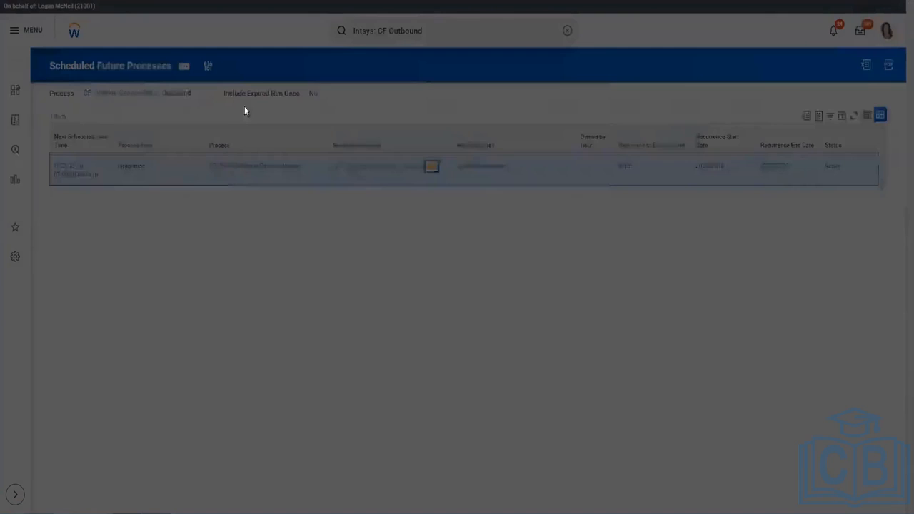
click(340, 302)
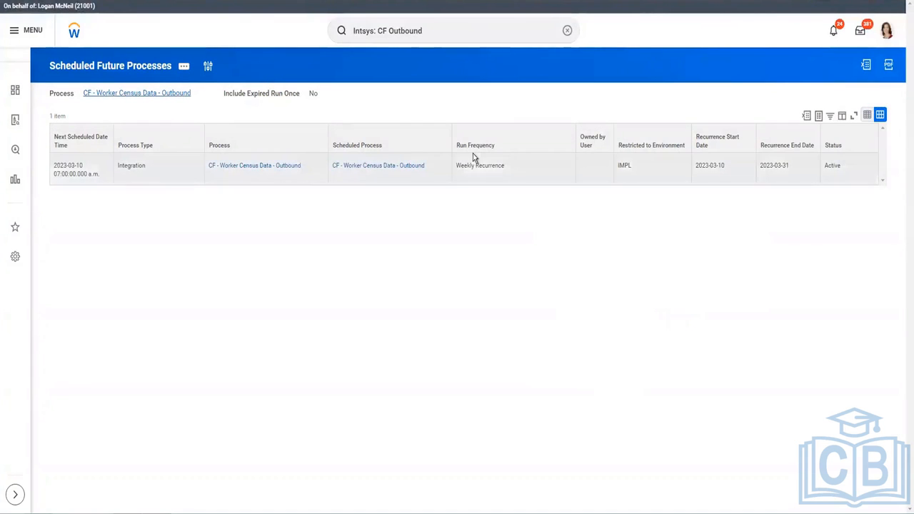
click(286, 165)
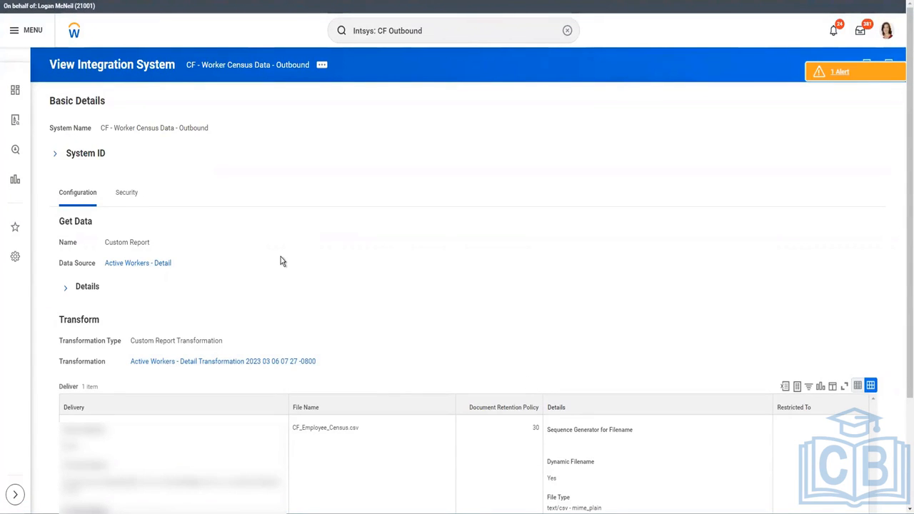
Start editing the outbound EIB from the Enterprise Interface related actions
click(322, 69)
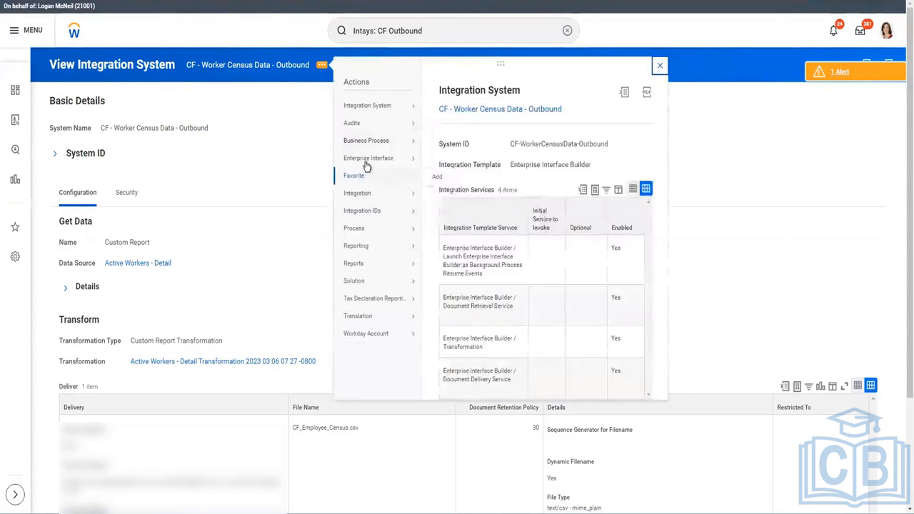
mouse_move(365, 160)
click(441, 160)
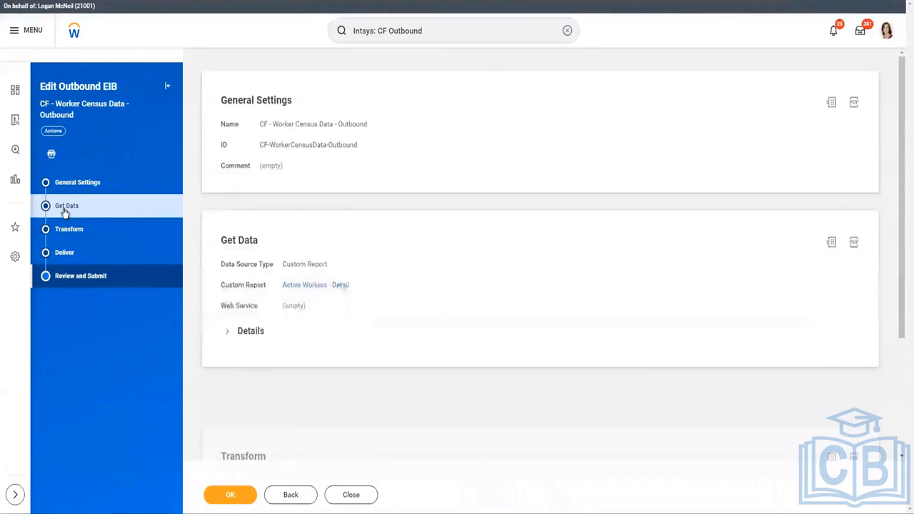
Keep Custom Report as the data source and step through Transform to Deliver
click(65, 214)
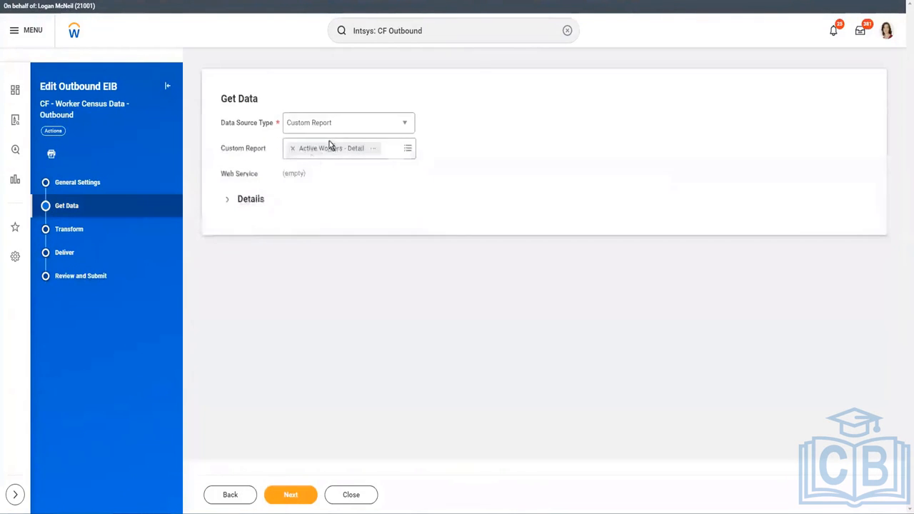
click(337, 125)
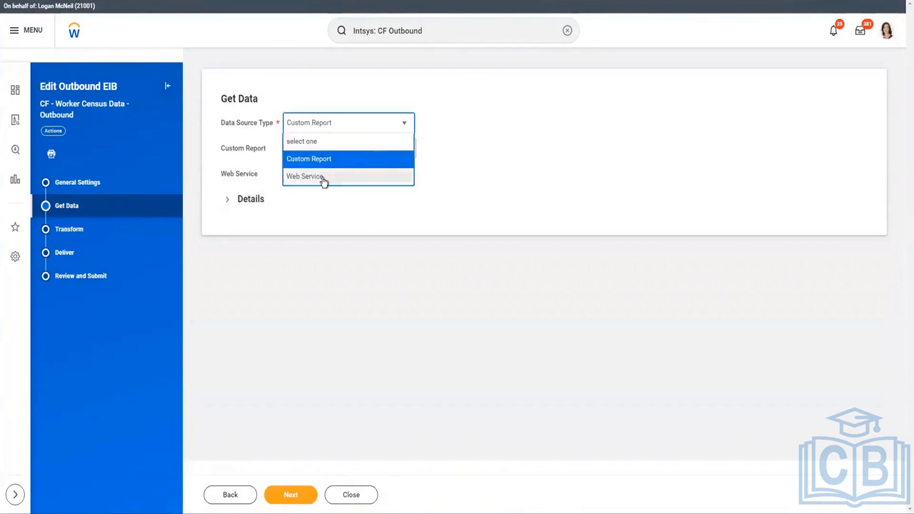
click(257, 201)
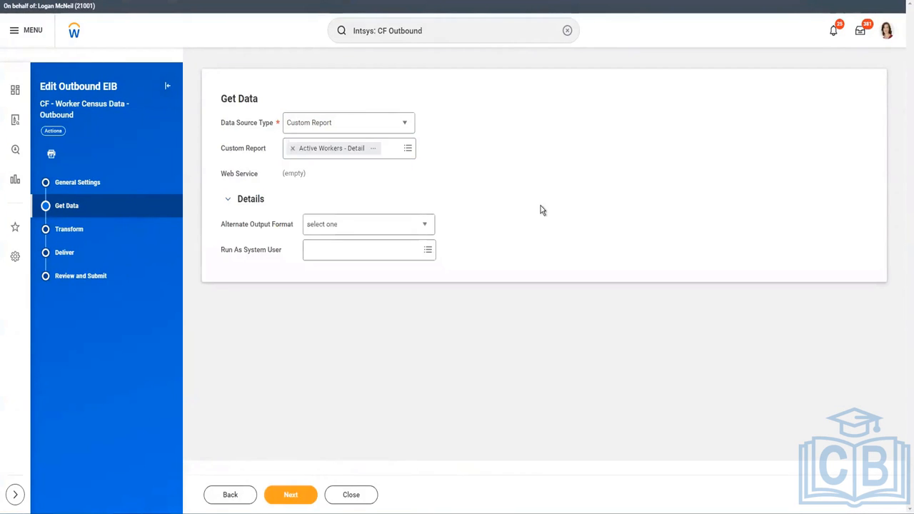
click(70, 231)
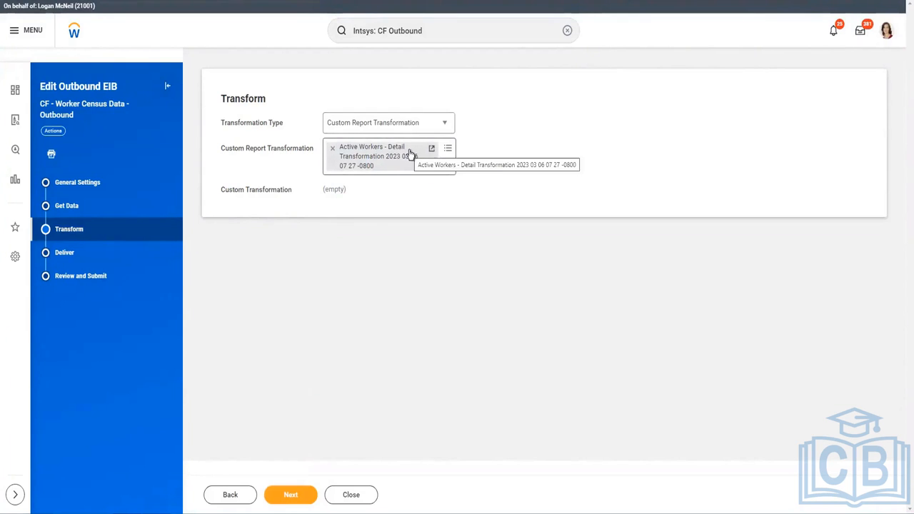
click(101, 255)
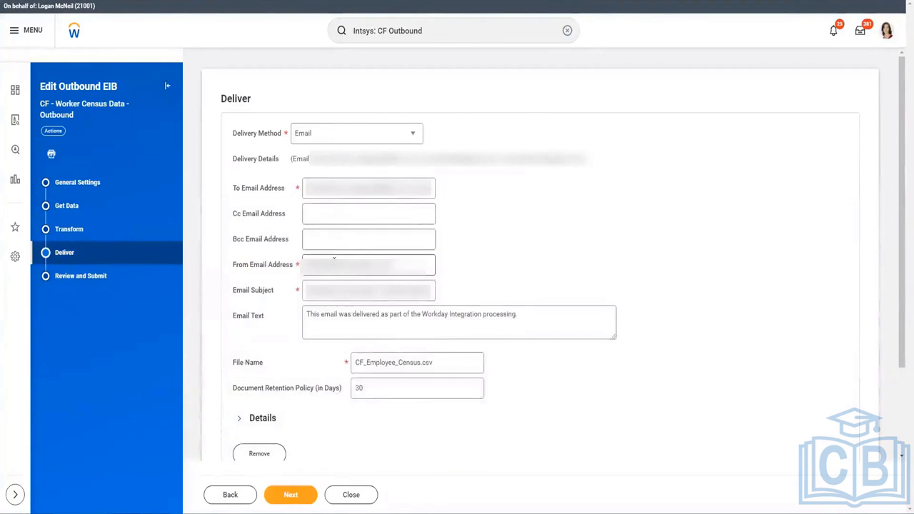
Keep Email as the delivery method and expand the delivery file details
click(343, 142)
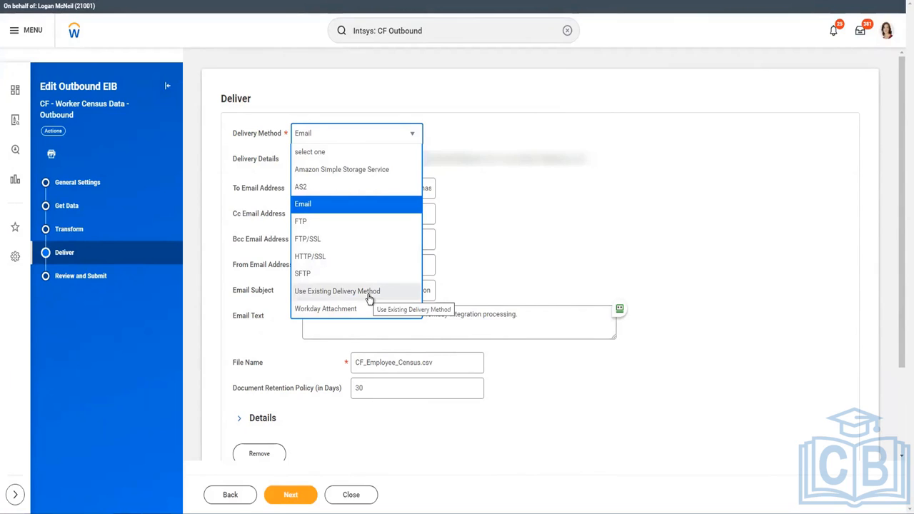
click(642, 415)
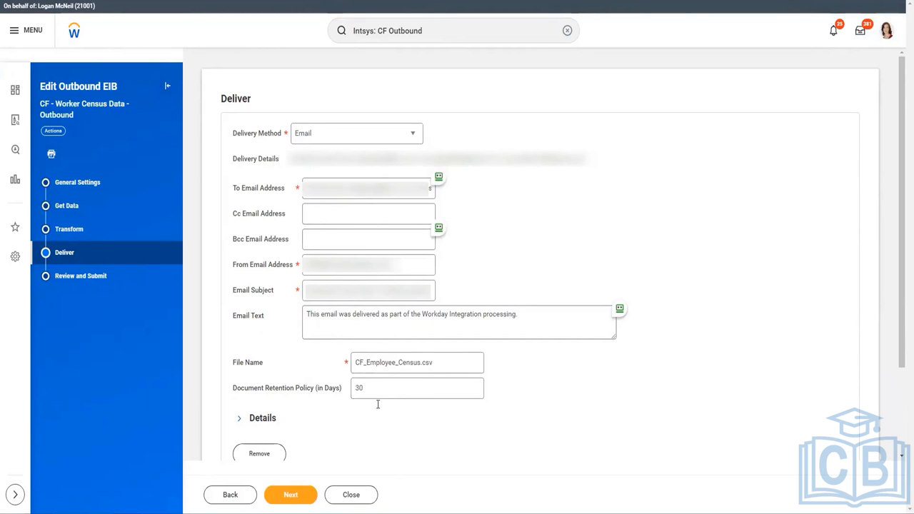
scroll(358, 407, down, 3)
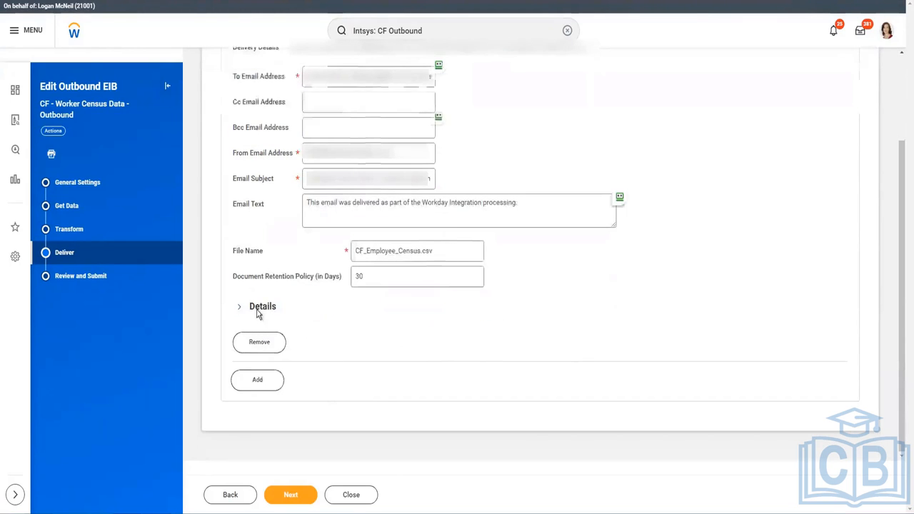
click(258, 312)
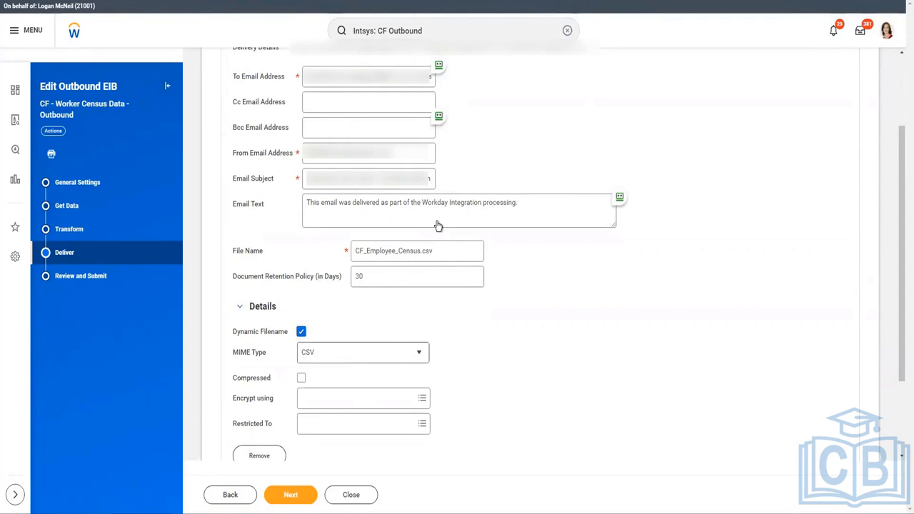
Rename the file to CF_Employee_Census.xlsx with Microsoft Excel MIME type and save the EIB
click(446, 252)
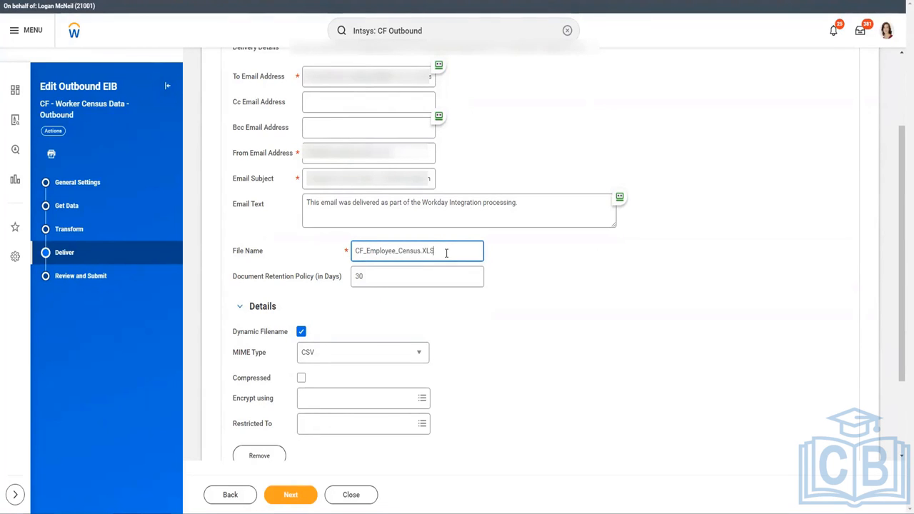
text(xlsx)
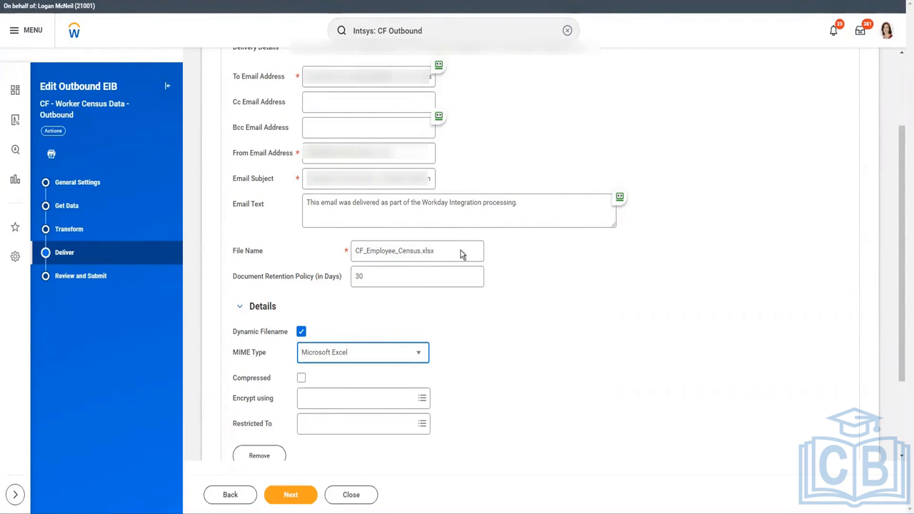
click(430, 252)
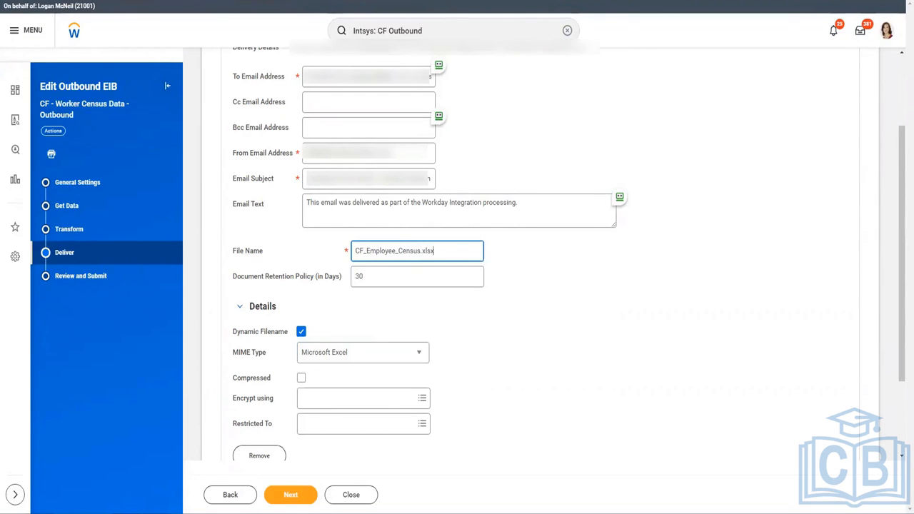
click(292, 494)
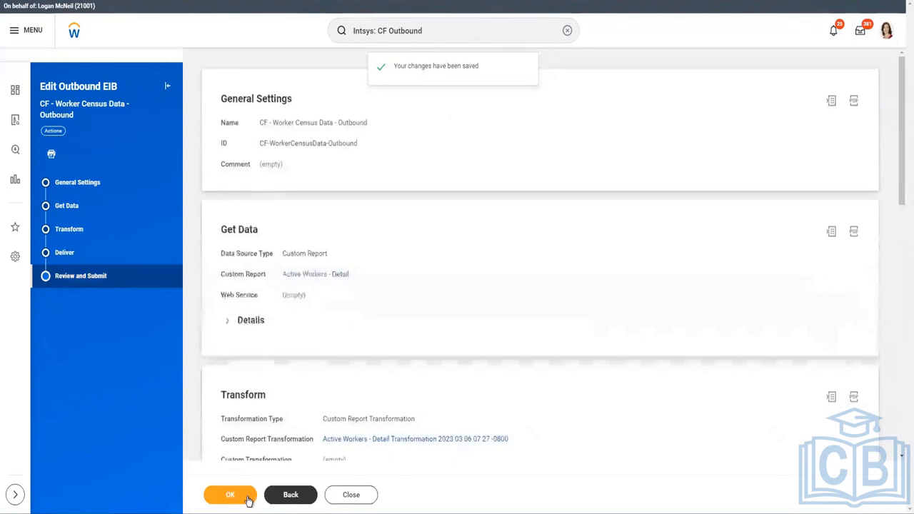
click(247, 497)
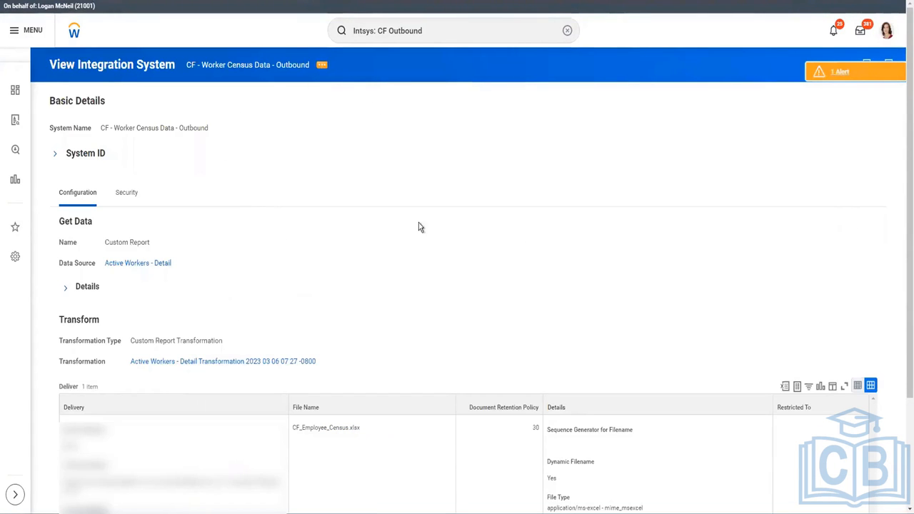
Change the CF_Worker_CensusData_ + Today tag filename extension from csv to xlsx and save it
click(321, 69)
mouse_move(387, 150)
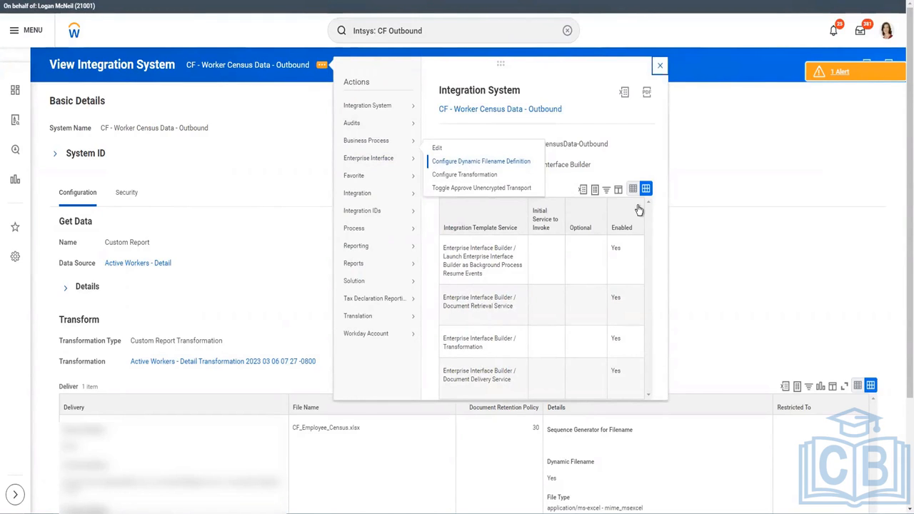
click(481, 161)
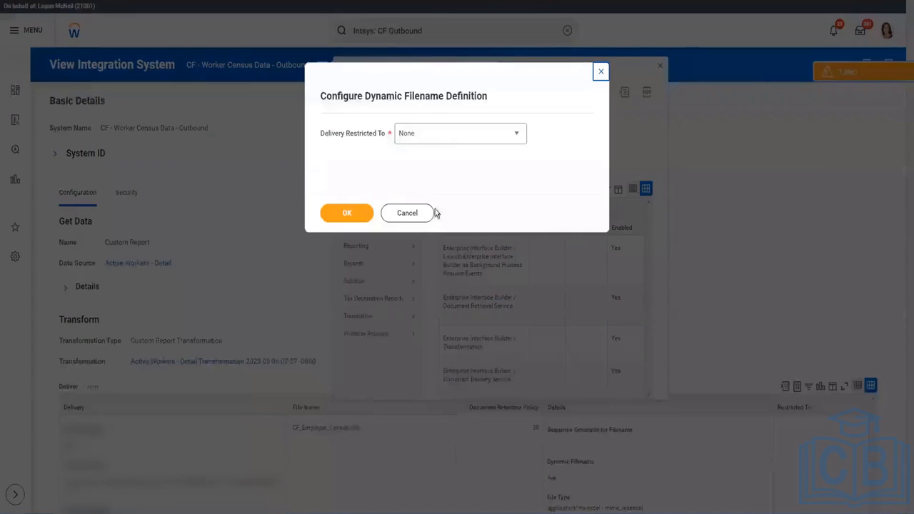
click(329, 213)
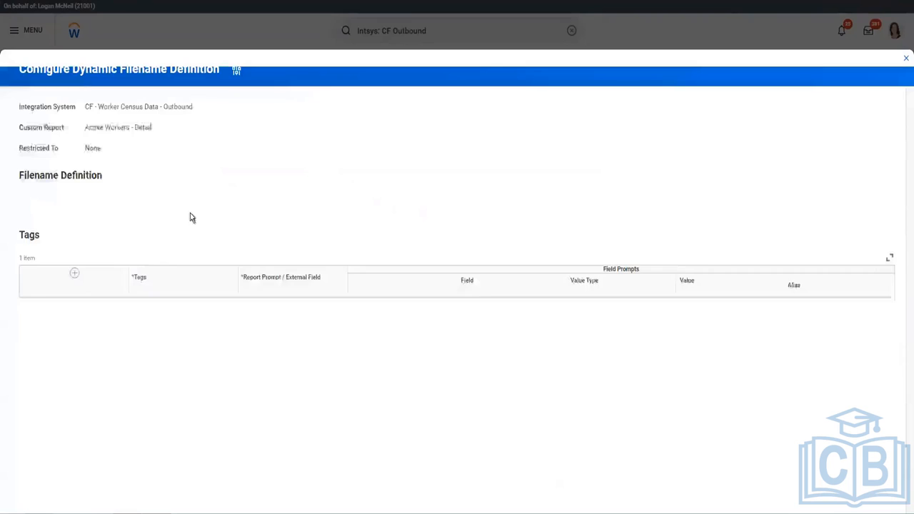
double_click(129, 218)
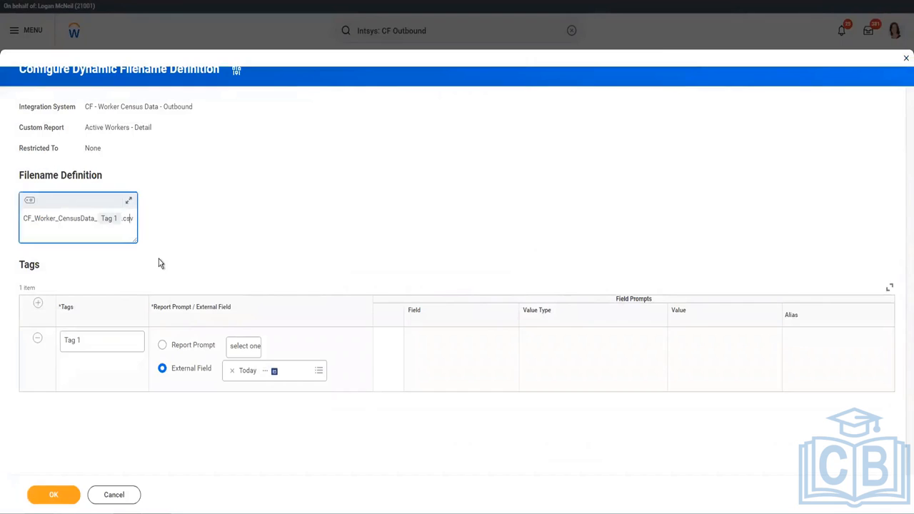
text(xlsx)
click(40, 502)
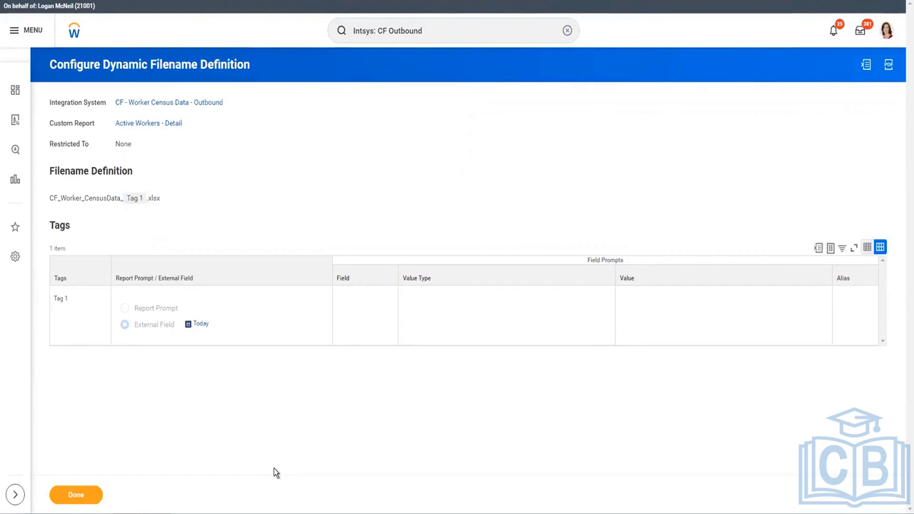
click(78, 496)
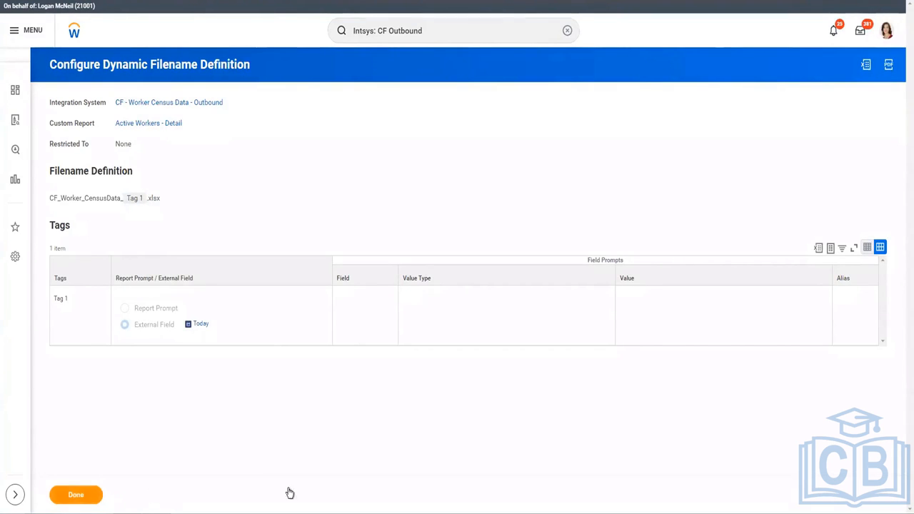